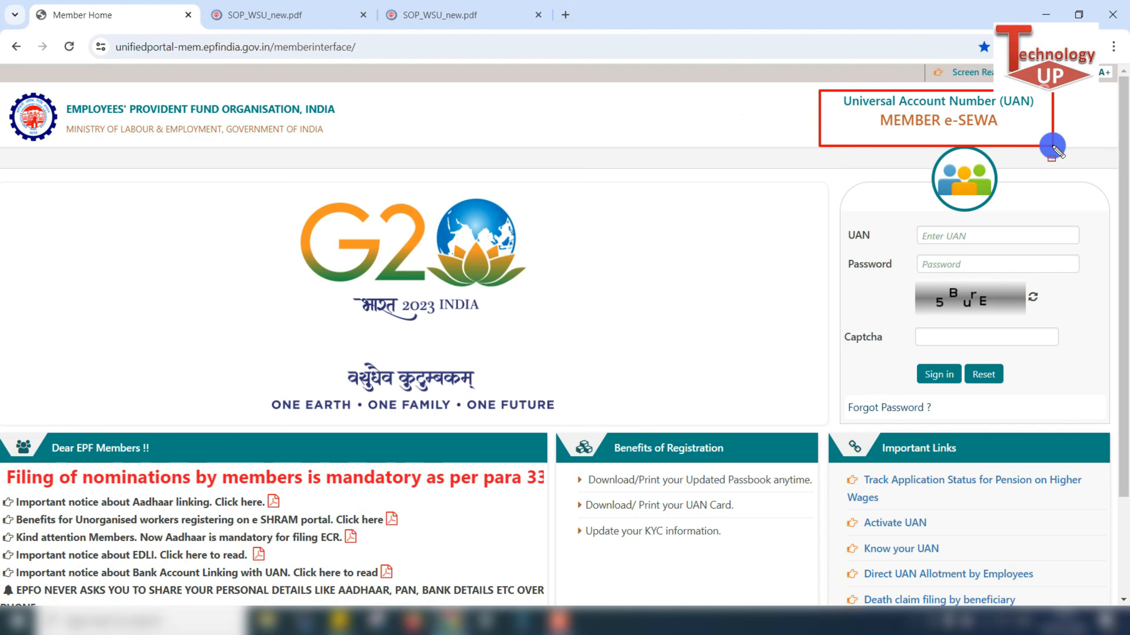
- Load a new captcha image on the member login form
{"action": "mouse_move", "coordinate": [914, 223]}
{"action": "left_mouse_down"}
{"action": "mouse_move", "coordinate": [945, 245]}
{"action": "mouse_move", "coordinate": [1043, 244]}
{"action": "left_mouse_up"}
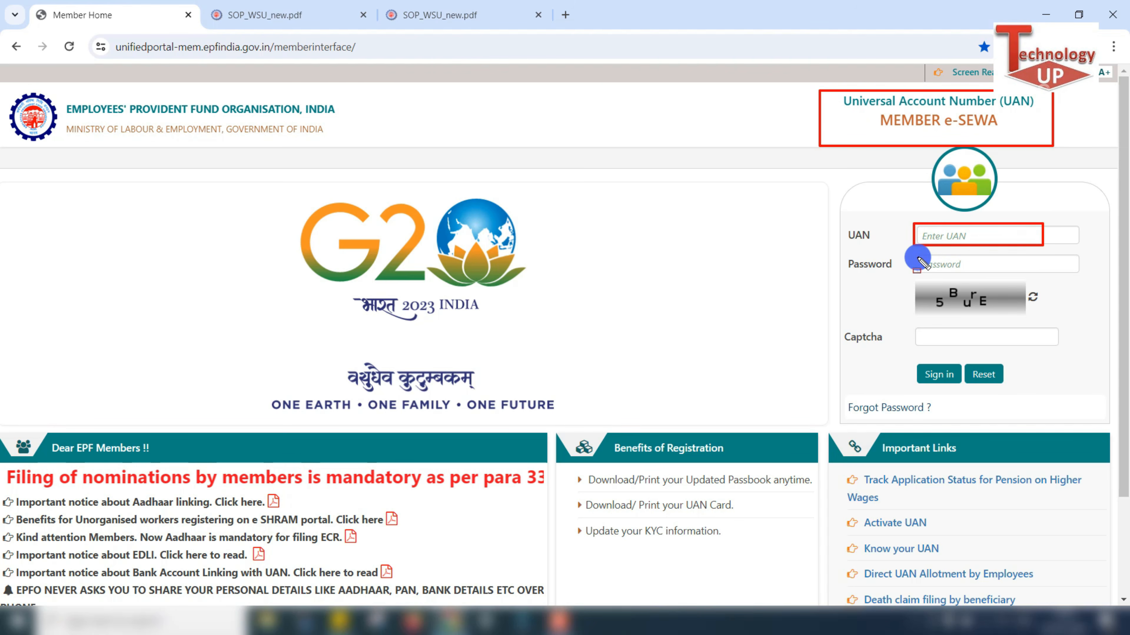
{"action": "left_click_drag", "start_coordinate": [915, 251], "coordinate": [1003, 272]}
{"action": "mouse_move", "coordinate": [919, 280]}
{"action": "left_mouse_down"}
{"action": "mouse_move", "coordinate": [927, 300]}
{"action": "mouse_move", "coordinate": [995, 313]}
{"action": "left_mouse_up"}
{"action": "mouse_move", "coordinate": [916, 326]}
{"action": "left_mouse_down"}
{"action": "mouse_move", "coordinate": [975, 356]}
{"action": "mouse_move", "coordinate": [946, 383]}
{"action": "mouse_move", "coordinate": [961, 386]}
{"action": "left_mouse_up"}
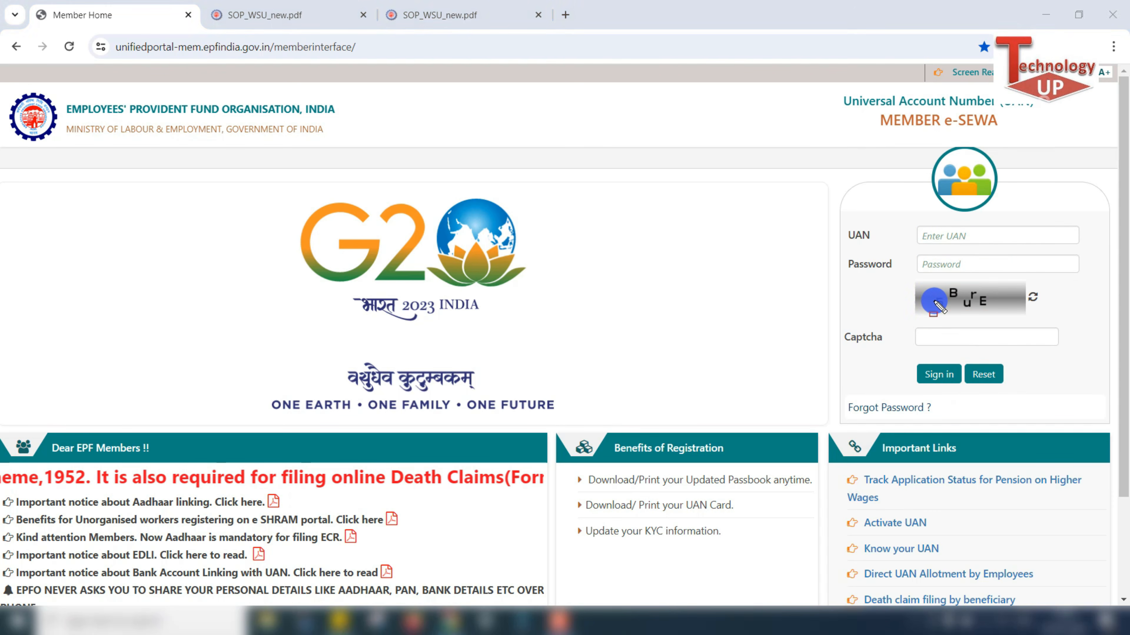
{"action": "left_click_drag", "start_coordinate": [1021, 297], "coordinate": [1068, 317]}
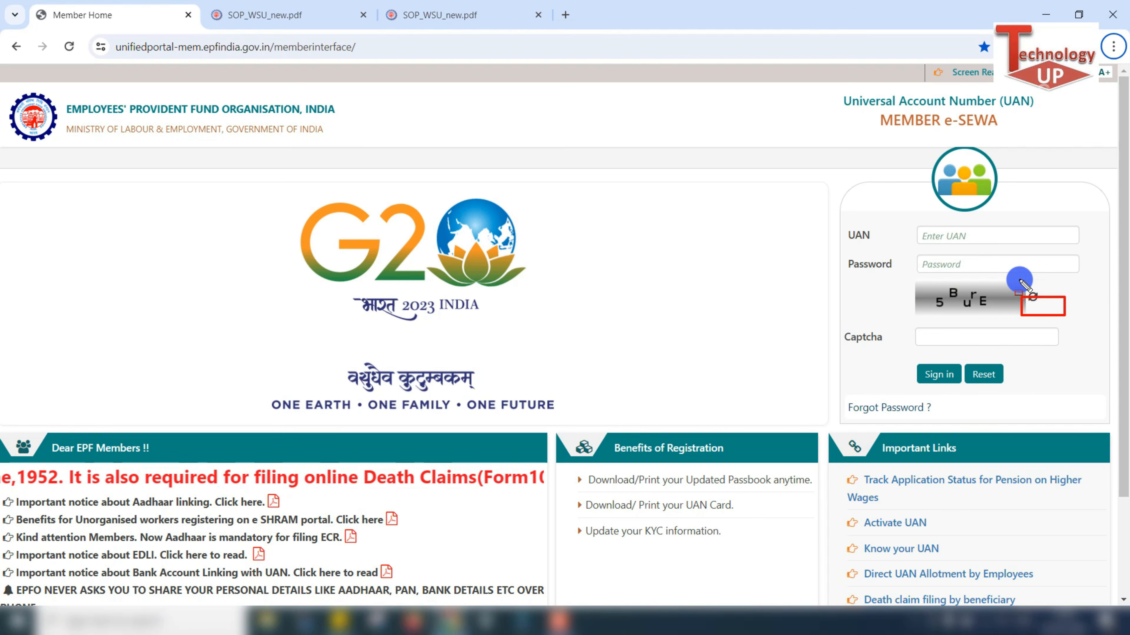
{"action": "key", "text": "Escape"}
{"action": "left_click", "coordinate": [1034, 298]}
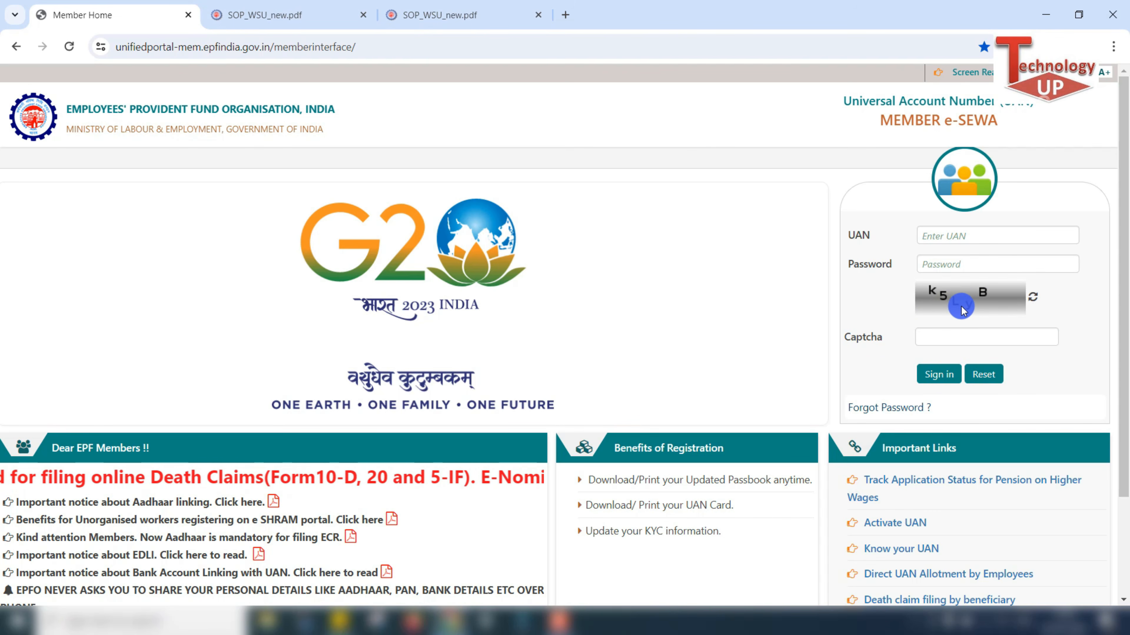
{"action": "left_click_drag", "start_coordinate": [839, 394], "coordinate": [947, 425]}
{"action": "key", "text": "Escape"}
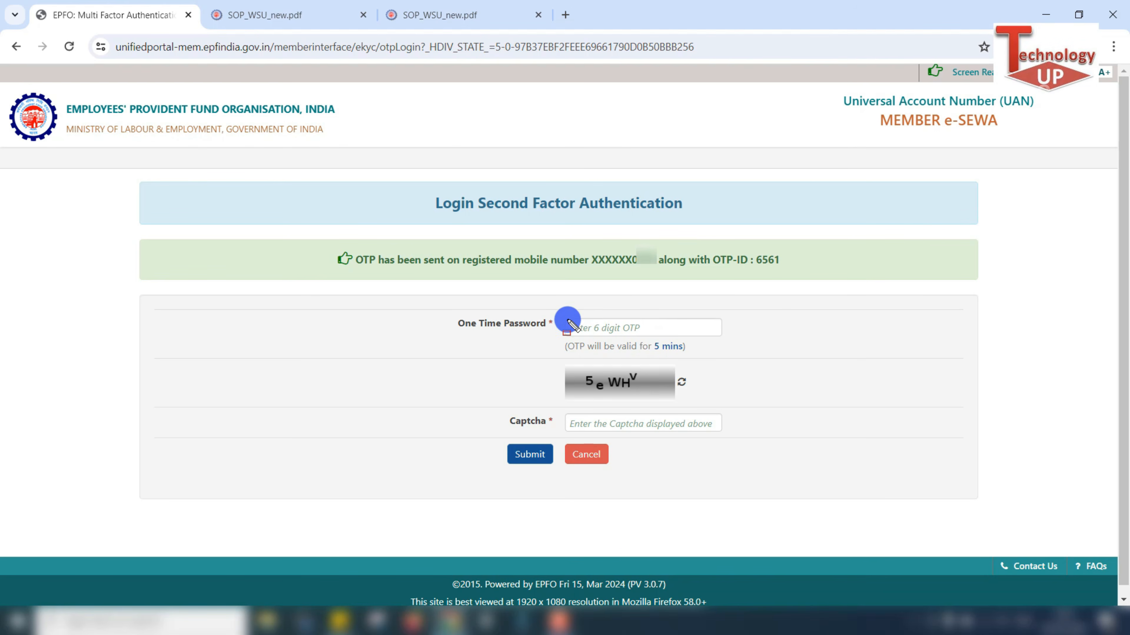
- Submit the one-time password and captcha for the second-factor login, and postpone the e-nomination alert
{"action": "left_click_drag", "start_coordinate": [563, 313], "coordinate": [677, 337]}
{"action": "mouse_move", "coordinate": [566, 358]}
{"action": "left_mouse_down"}
{"action": "mouse_move", "coordinate": [595, 383]}
{"action": "mouse_move", "coordinate": [654, 399]}
{"action": "left_mouse_up"}
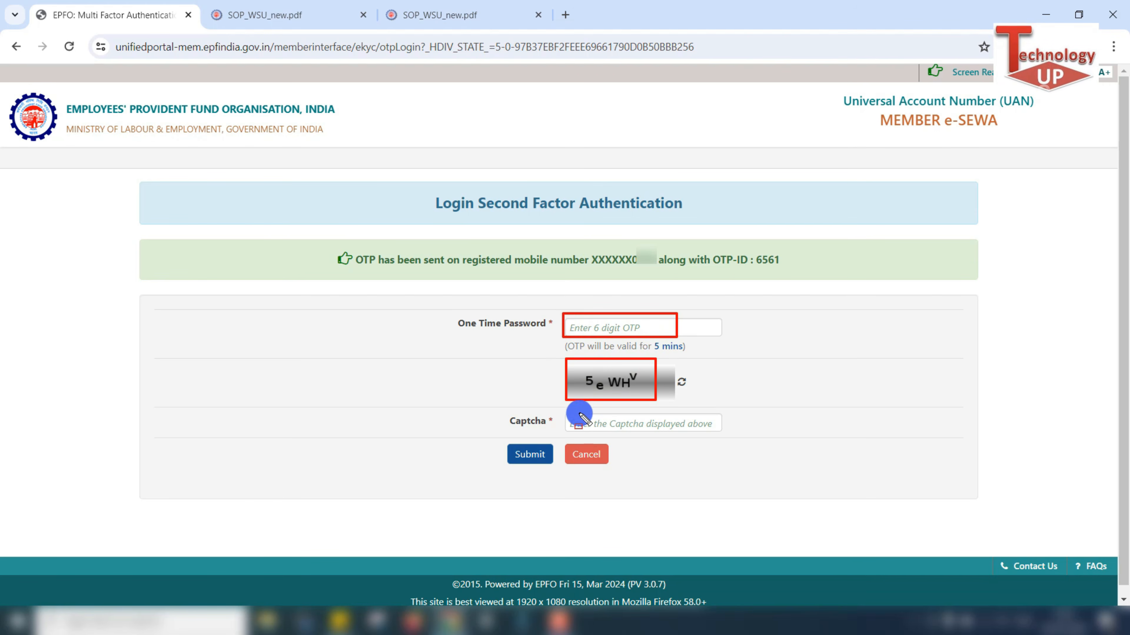
{"action": "left_click_drag", "start_coordinate": [570, 408], "coordinate": [655, 438]}
{"action": "left_click_drag", "start_coordinate": [503, 434], "coordinate": [570, 490]}
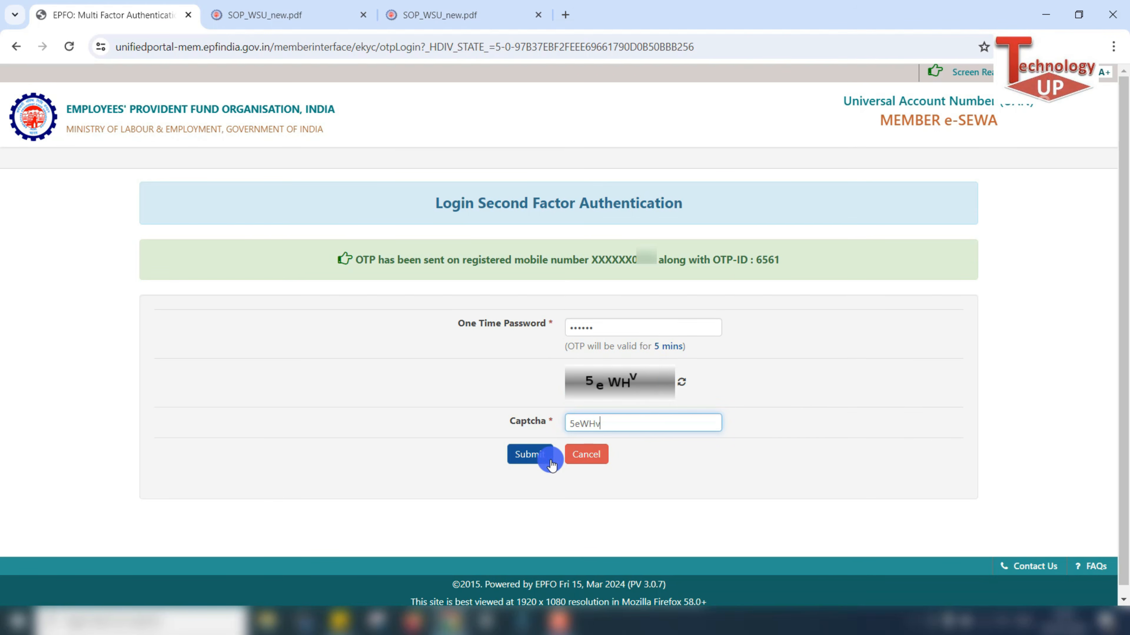
{"action": "left_click", "coordinate": [532, 455]}
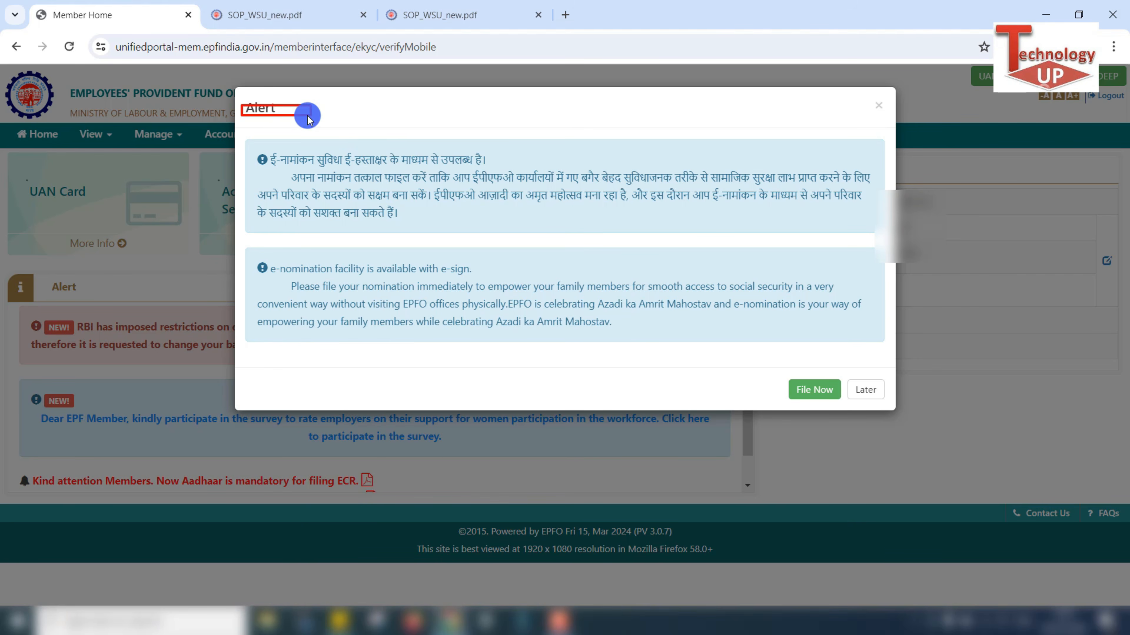
{"action": "left_click", "coordinate": [866, 391]}
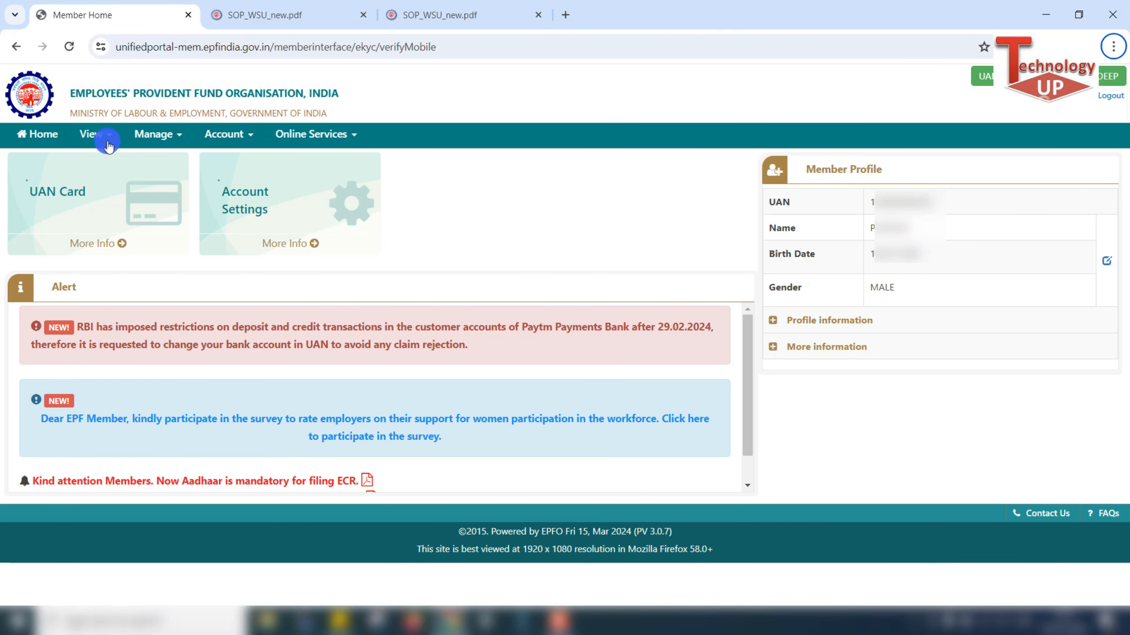
- Open the member's service history and check the DOE EPF and DOE EPS exit dates
{"action": "left_click", "coordinate": [100, 139]}
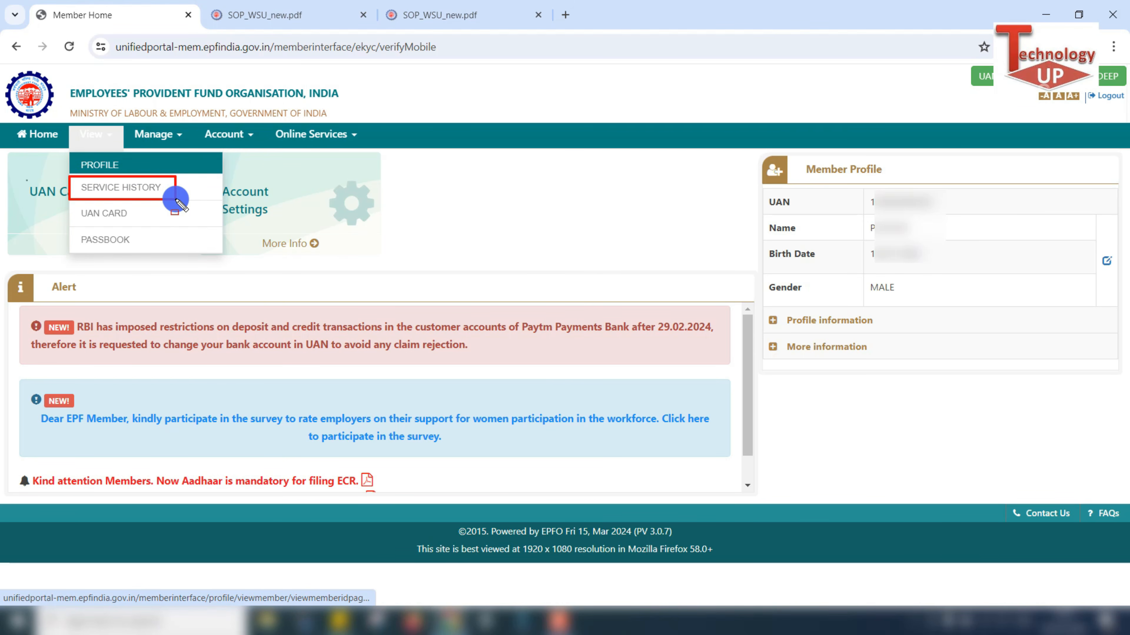
{"action": "left_click", "coordinate": [141, 191]}
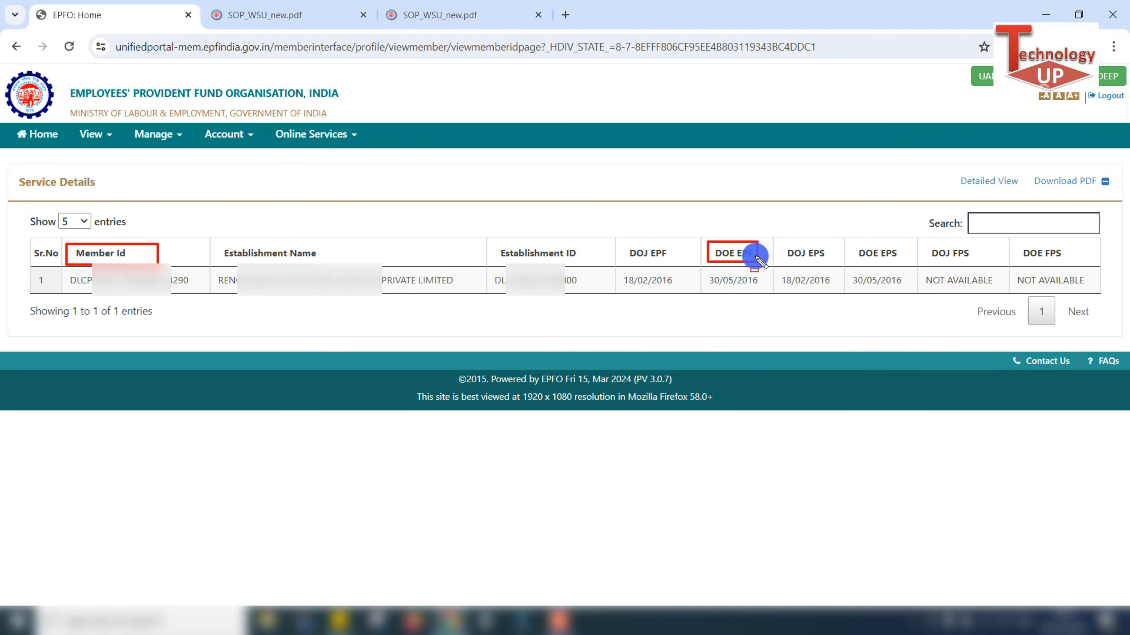
{"action": "left_click_drag", "start_coordinate": [848, 239], "coordinate": [907, 266]}
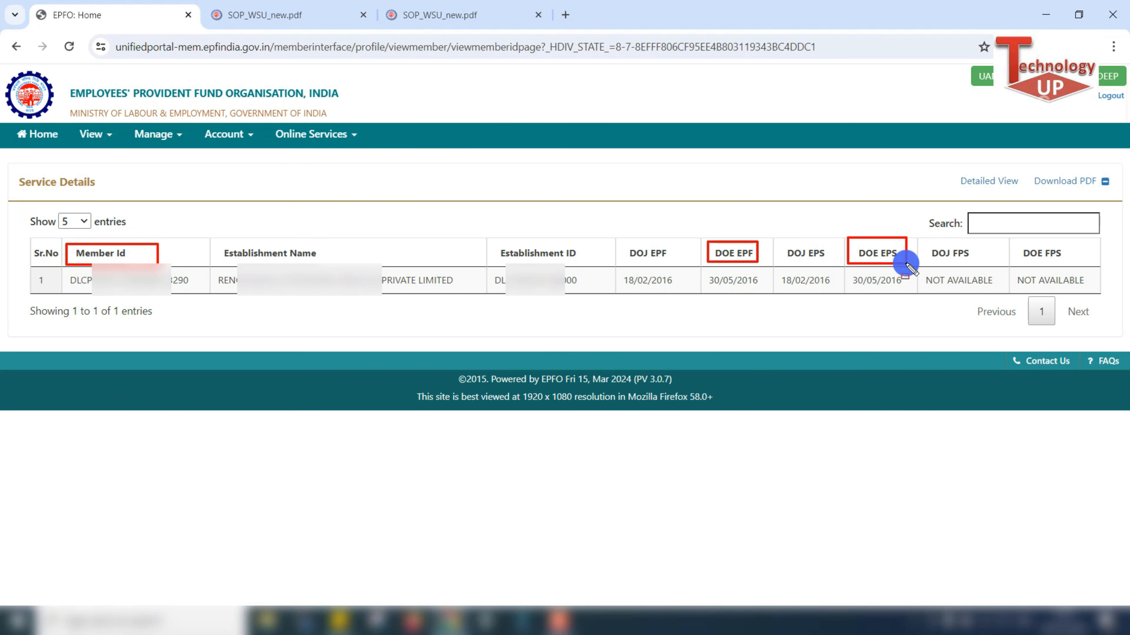
{"action": "key", "text": "Escape"}
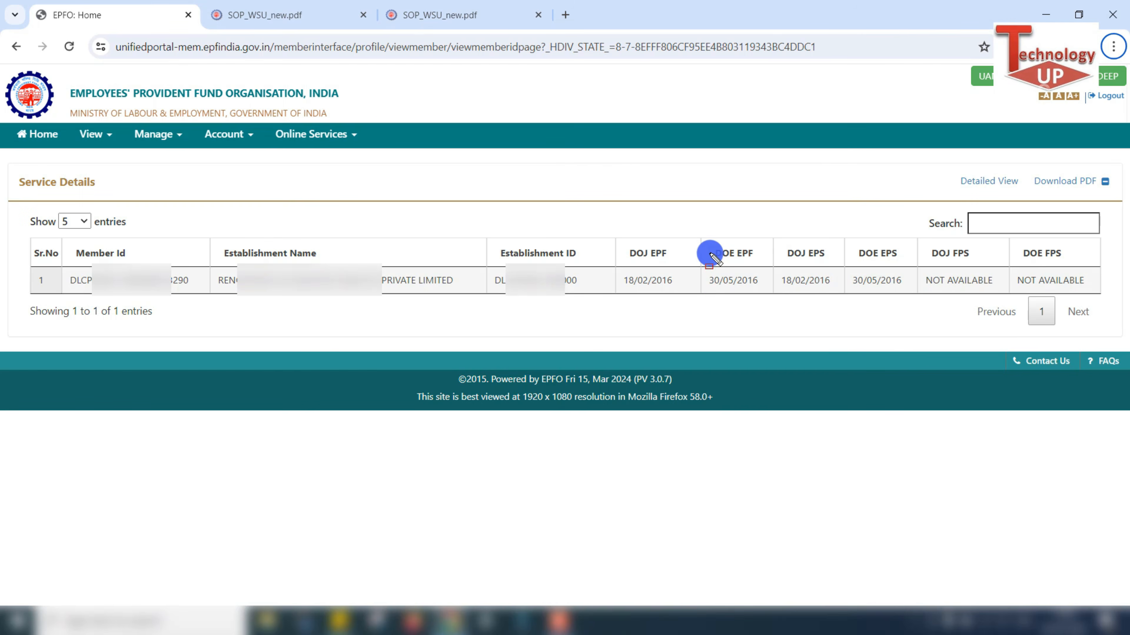
{"action": "mouse_move", "coordinate": [699, 234]}
{"action": "left_mouse_down"}
{"action": "mouse_move", "coordinate": [763, 263]}
{"action": "mouse_move", "coordinate": [762, 292]}
{"action": "left_mouse_up"}
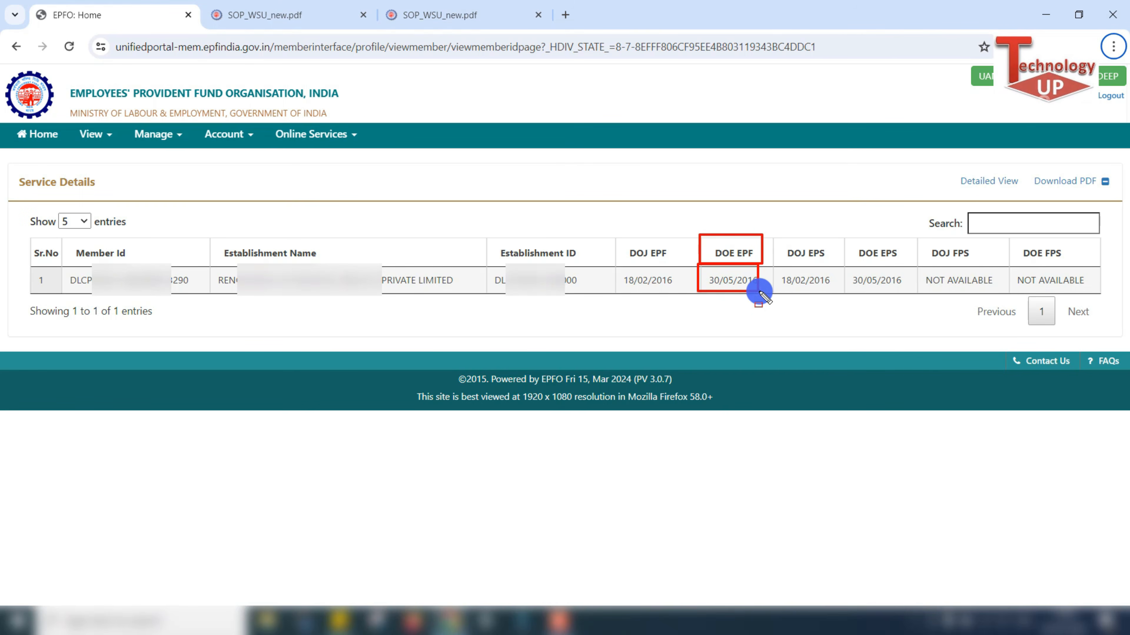
{"action": "mouse_move", "coordinate": [852, 236]}
{"action": "left_mouse_down"}
{"action": "mouse_move", "coordinate": [863, 265]}
{"action": "mouse_move", "coordinate": [914, 266]}
{"action": "mouse_move", "coordinate": [866, 283]}
{"action": "mouse_move", "coordinate": [910, 298]}
{"action": "left_mouse_up"}
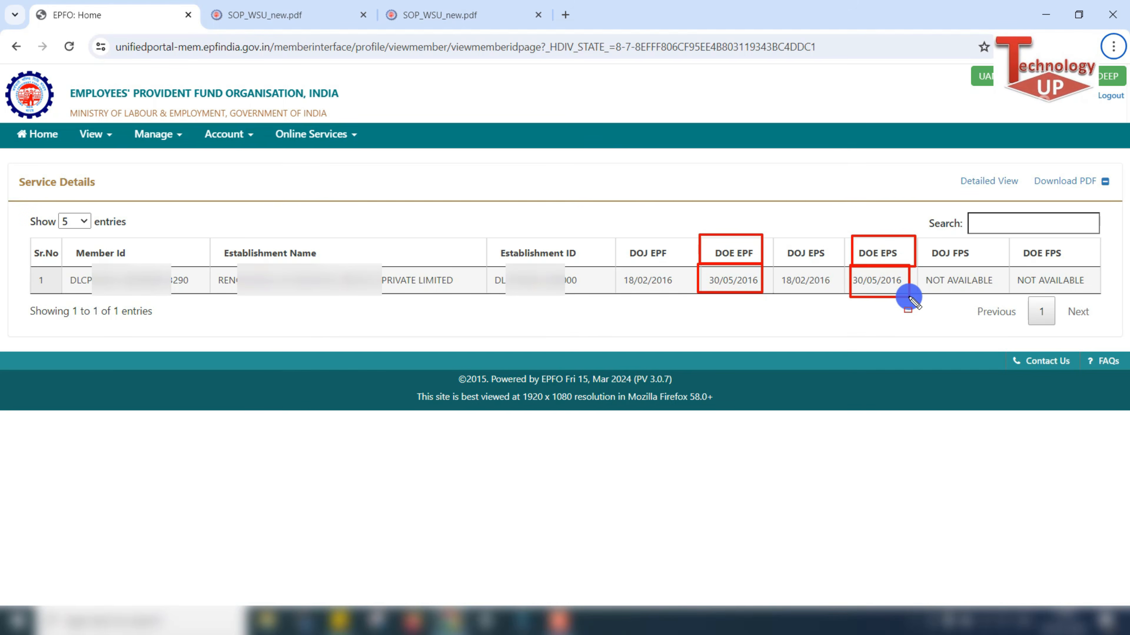
{"action": "key", "text": "Escape"}
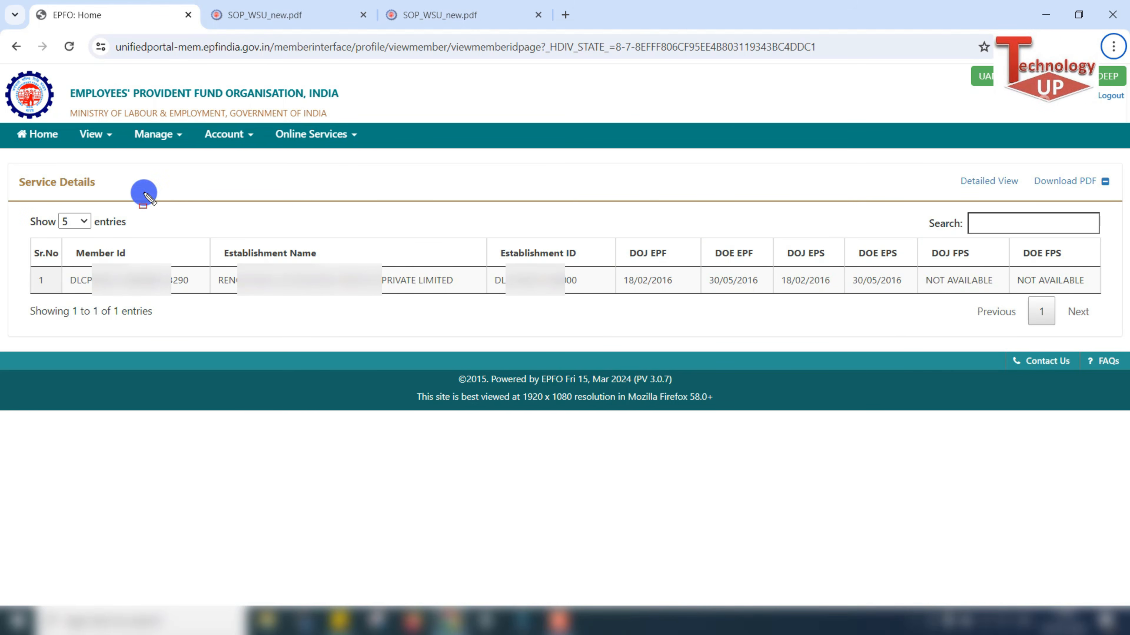
- Open the Joint Declaration page for managing the member's details
{"action": "left_click_drag", "start_coordinate": [124, 118], "coordinate": [191, 167]}
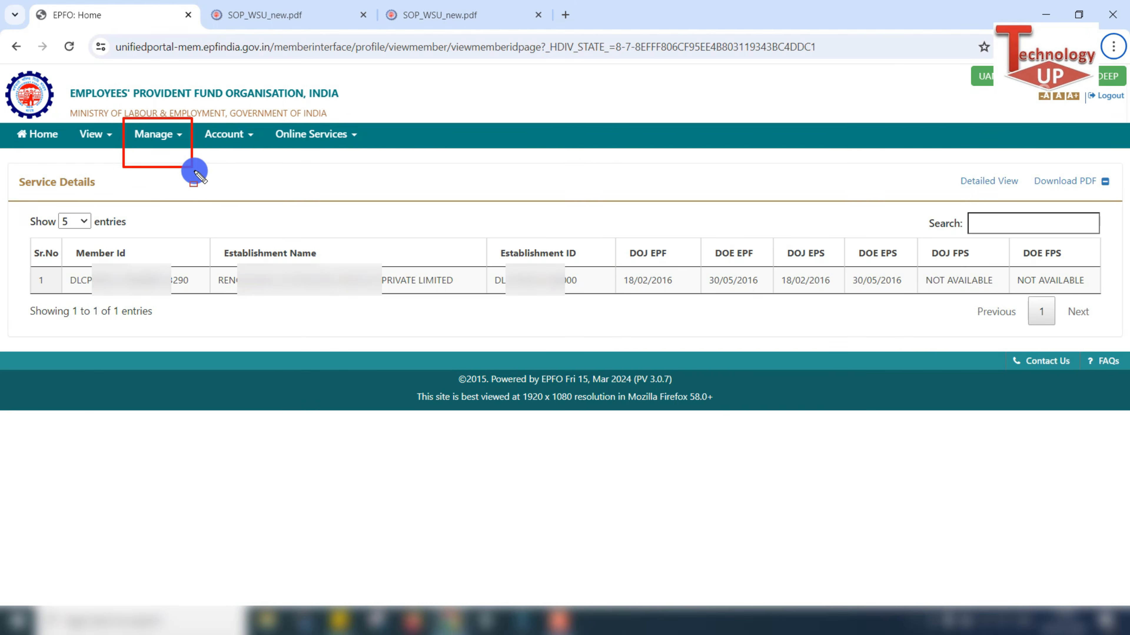
{"action": "key", "text": "Escape"}
{"action": "left_click", "coordinate": [178, 141]}
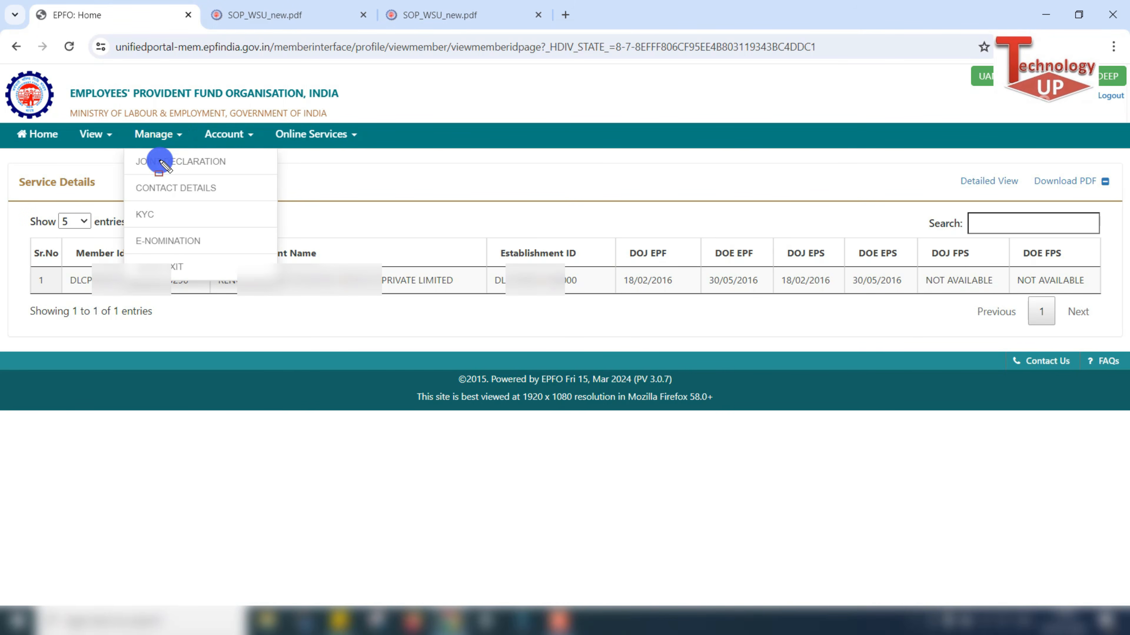
{"action": "key", "text": "ctrl+2"}
{"action": "mouse_move", "coordinate": [128, 160]}
{"action": "left_mouse_down"}
{"action": "mouse_move", "coordinate": [120, 165]}
{"action": "mouse_move", "coordinate": [256, 180]}
{"action": "left_mouse_up"}
{"action": "key", "text": "Escape"}
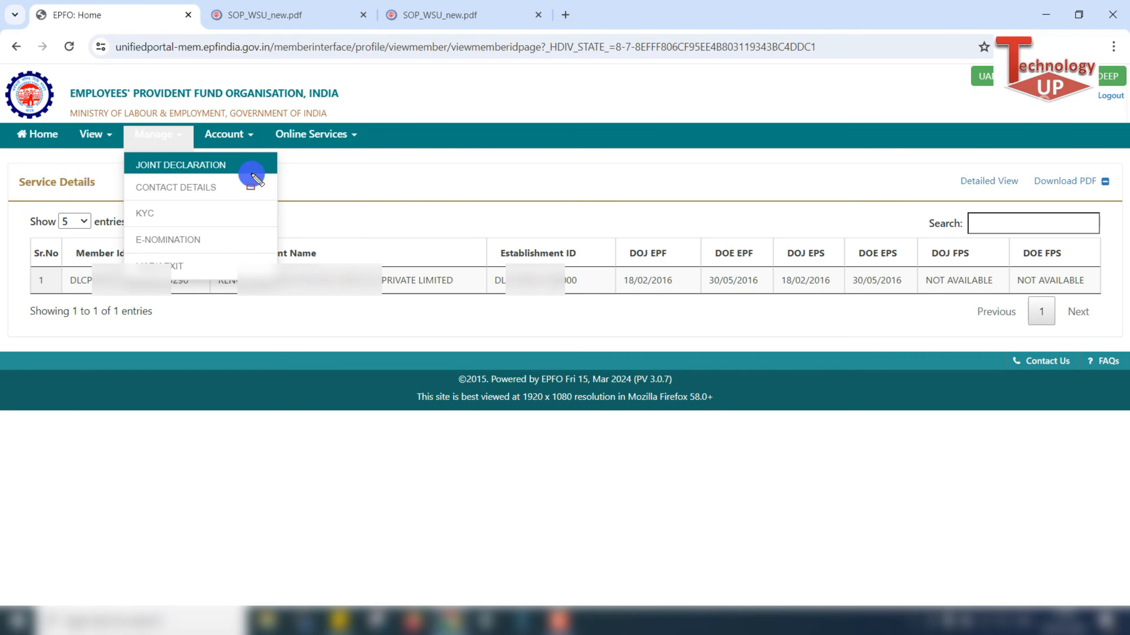
{"action": "left_click", "coordinate": [201, 163]}
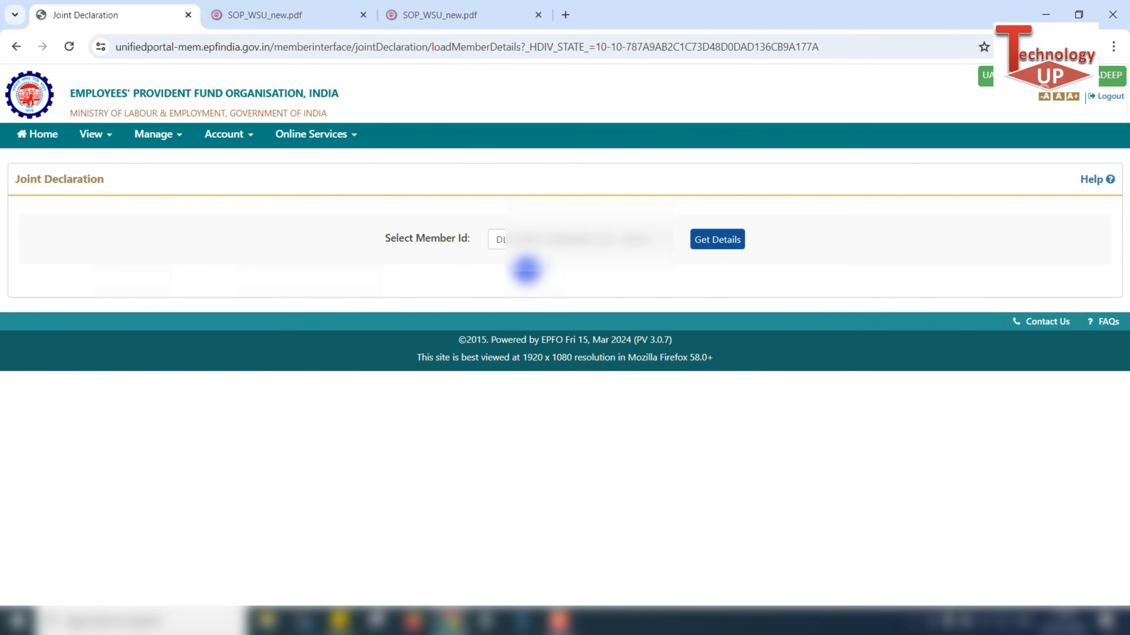
- Select the listed member ID for the joint declaration and retrieve its details
{"action": "key", "text": "ctrl+2"}
{"action": "mouse_move", "coordinate": [358, 205]}
{"action": "left_mouse_down"}
{"action": "mouse_move", "coordinate": [687, 285]}
{"action": "mouse_move", "coordinate": [678, 282]}
{"action": "left_mouse_up"}
{"action": "key", "text": "Escape"}
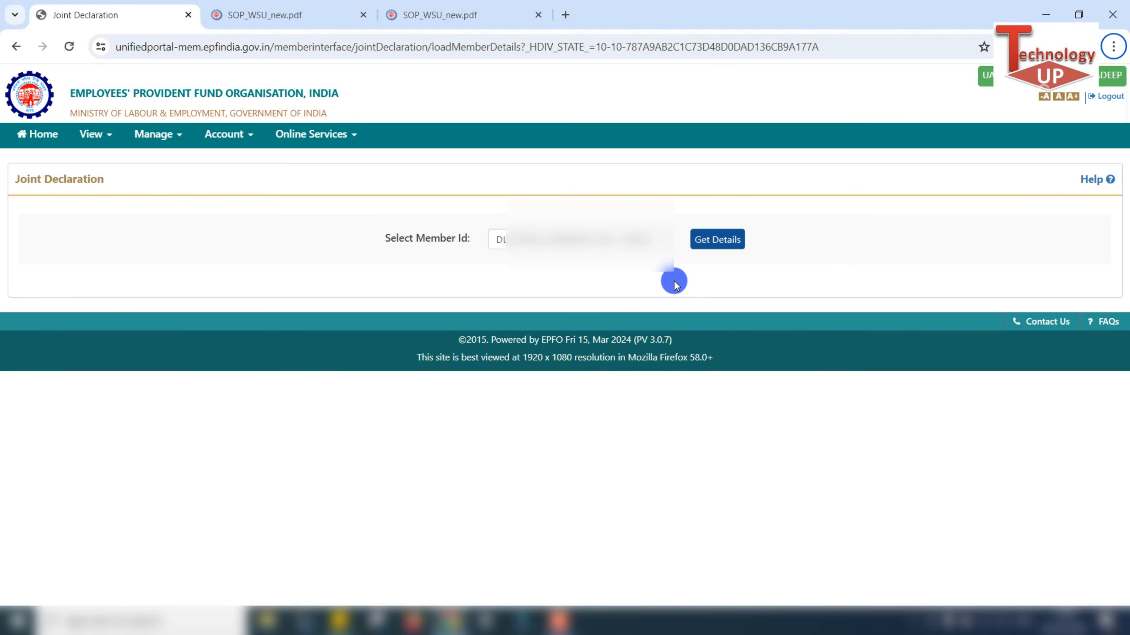
{"action": "left_click", "coordinate": [636, 240]}
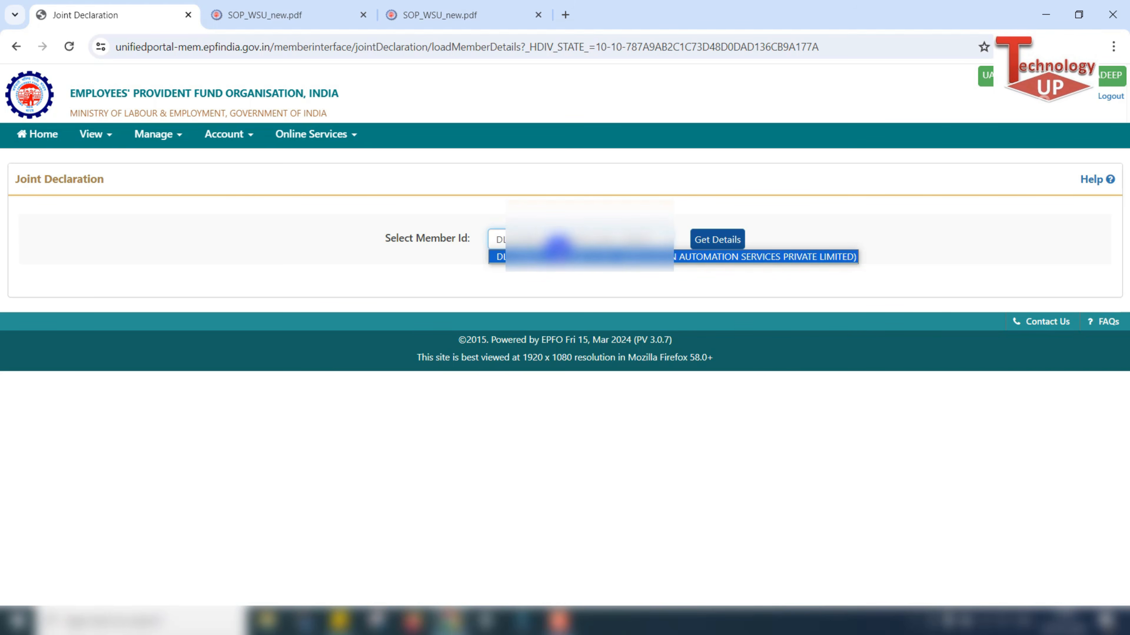
{"action": "left_click", "coordinate": [559, 257]}
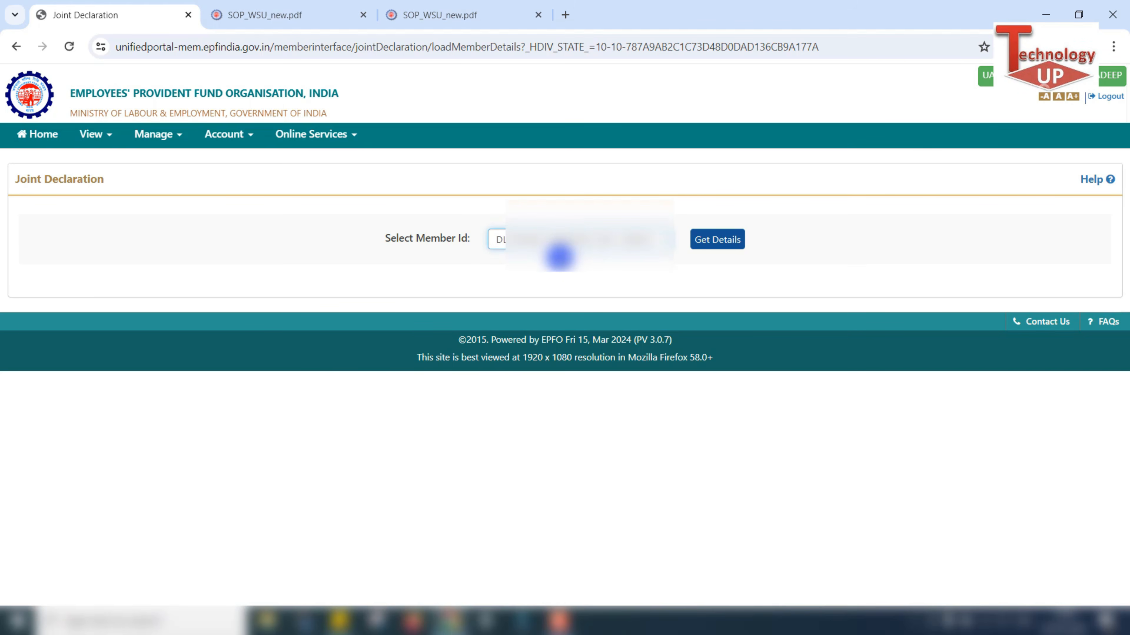
{"action": "left_click_drag", "start_coordinate": [676, 210], "coordinate": [778, 272]}
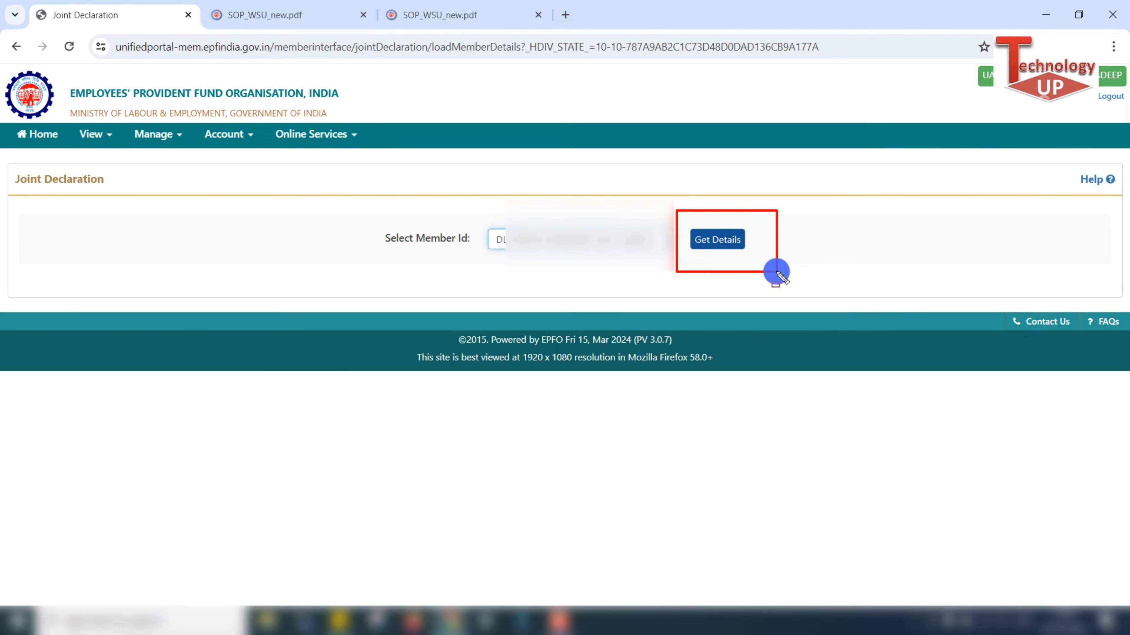
{"action": "left_click", "coordinate": [724, 243]}
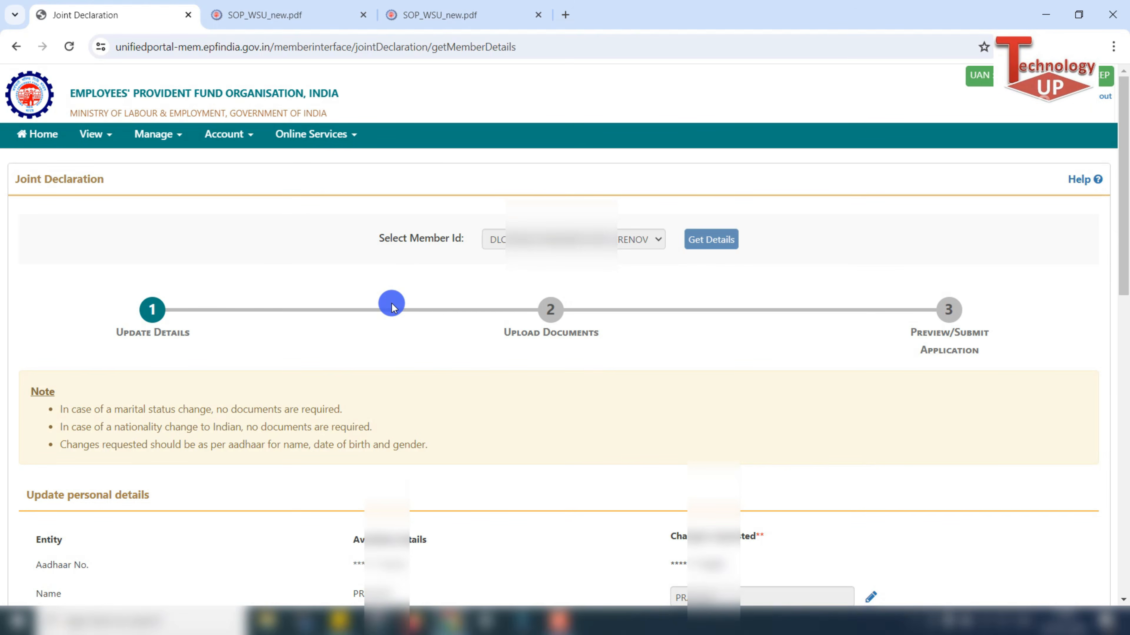
- Review the joint declaration stages and examine the EPF and EPS dates of leaving under the service details
{"action": "left_click_drag", "start_coordinate": [79, 278], "coordinate": [227, 352]}
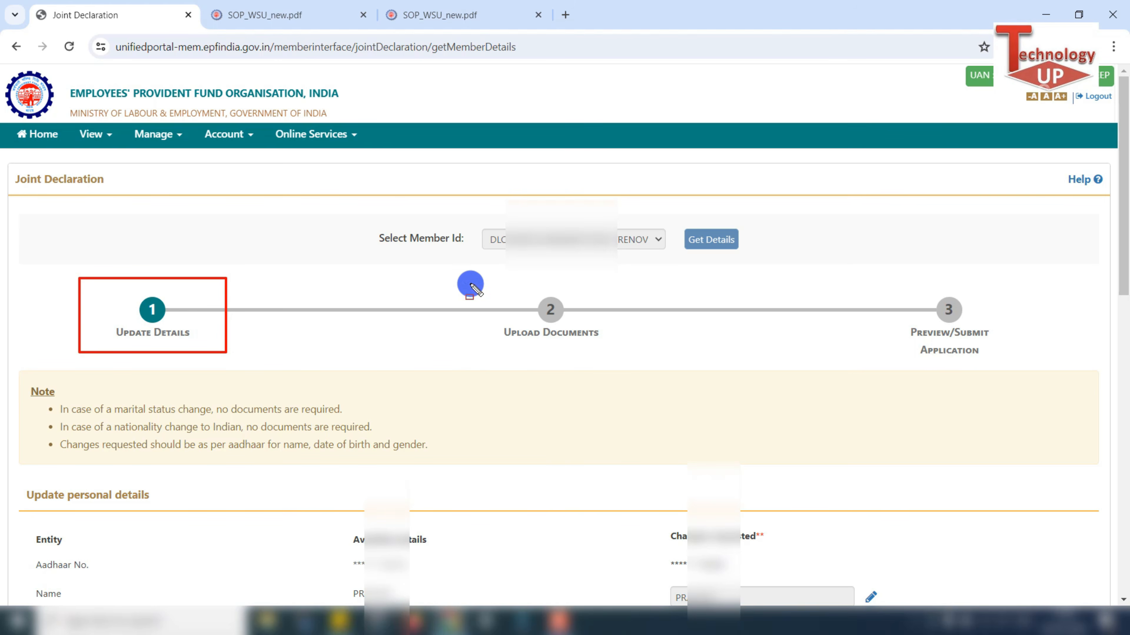
{"action": "left_click_drag", "start_coordinate": [469, 283], "coordinate": [577, 359]}
{"action": "left_click_drag", "start_coordinate": [877, 271], "coordinate": [990, 380]}
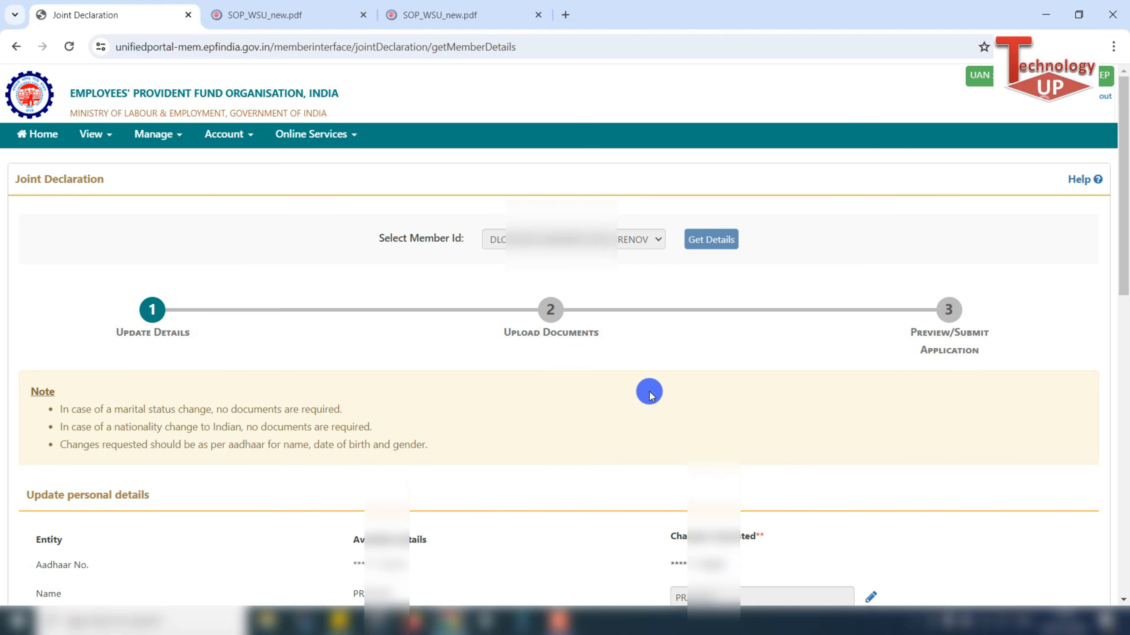
{"action": "scroll", "coordinate": [648, 395], "scroll_direction": "down", "scroll_amount": 15}
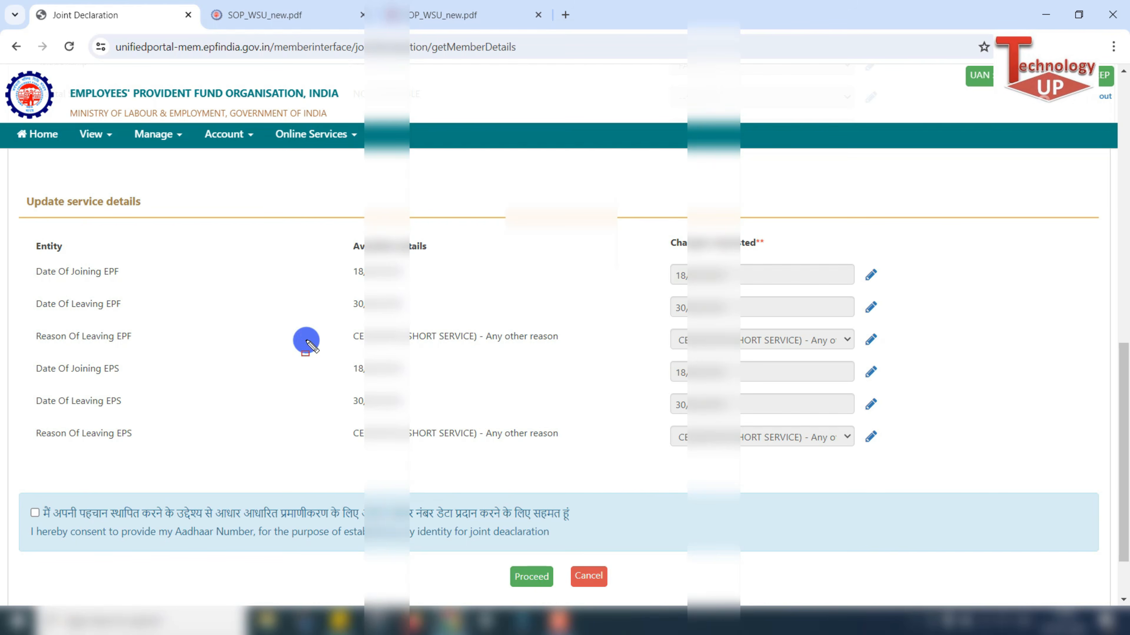
{"action": "mouse_move", "coordinate": [19, 187]}
{"action": "left_mouse_down"}
{"action": "mouse_move", "coordinate": [156, 222]}
{"action": "mouse_move", "coordinate": [174, 214]}
{"action": "left_mouse_up"}
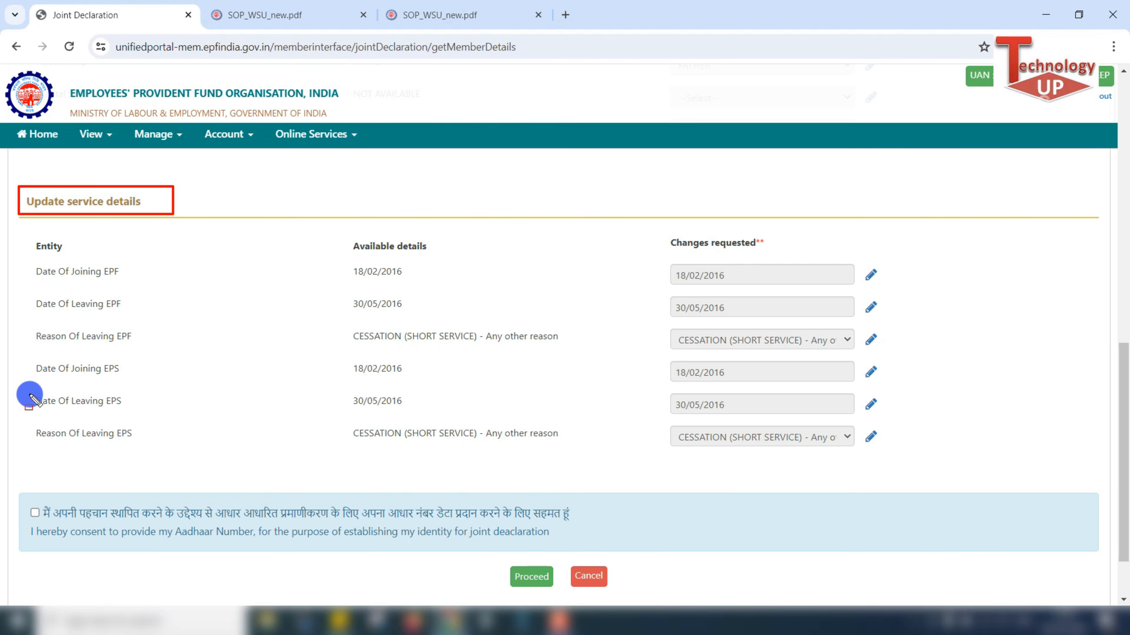
{"action": "left_click_drag", "start_coordinate": [30, 391], "coordinate": [134, 415]}
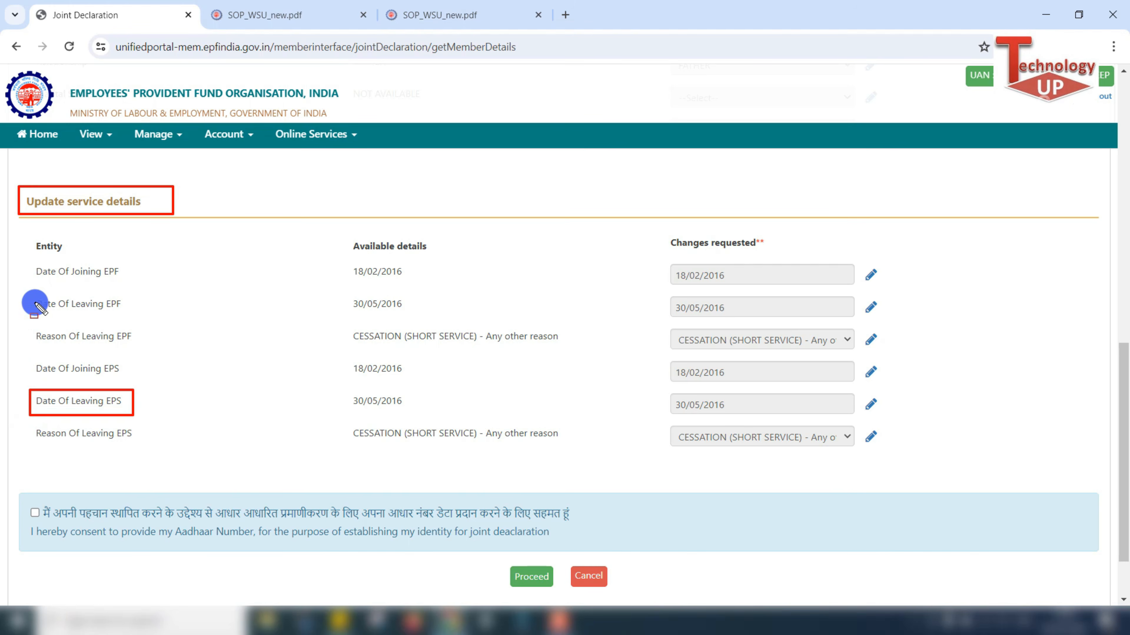
{"action": "mouse_move", "coordinate": [29, 292]}
{"action": "left_mouse_down"}
{"action": "mouse_move", "coordinate": [53, 307]}
{"action": "mouse_move", "coordinate": [132, 315]}
{"action": "left_mouse_up"}
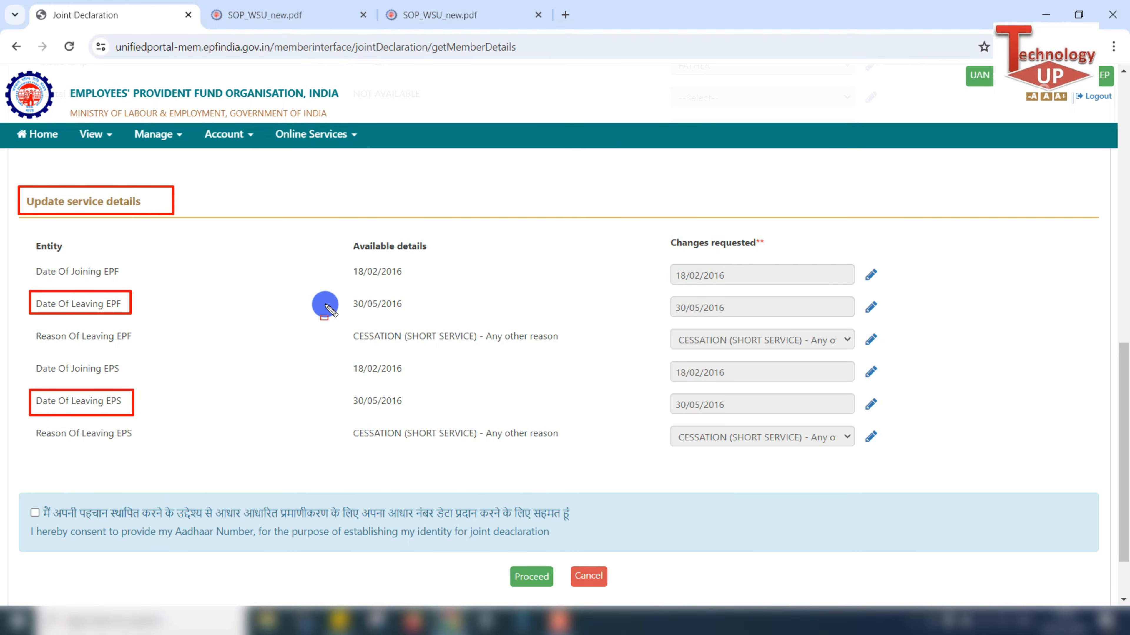
{"action": "left_click_drag", "start_coordinate": [342, 292], "coordinate": [425, 317]}
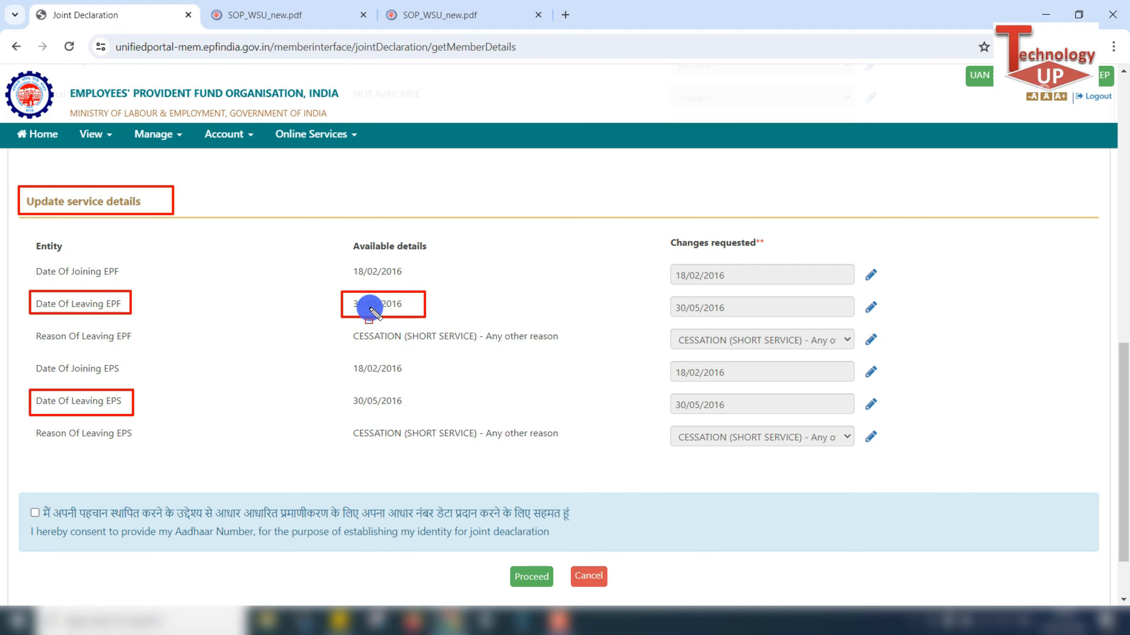
{"action": "left_click_drag", "start_coordinate": [339, 387], "coordinate": [419, 411]}
{"action": "key", "text": "Escape"}
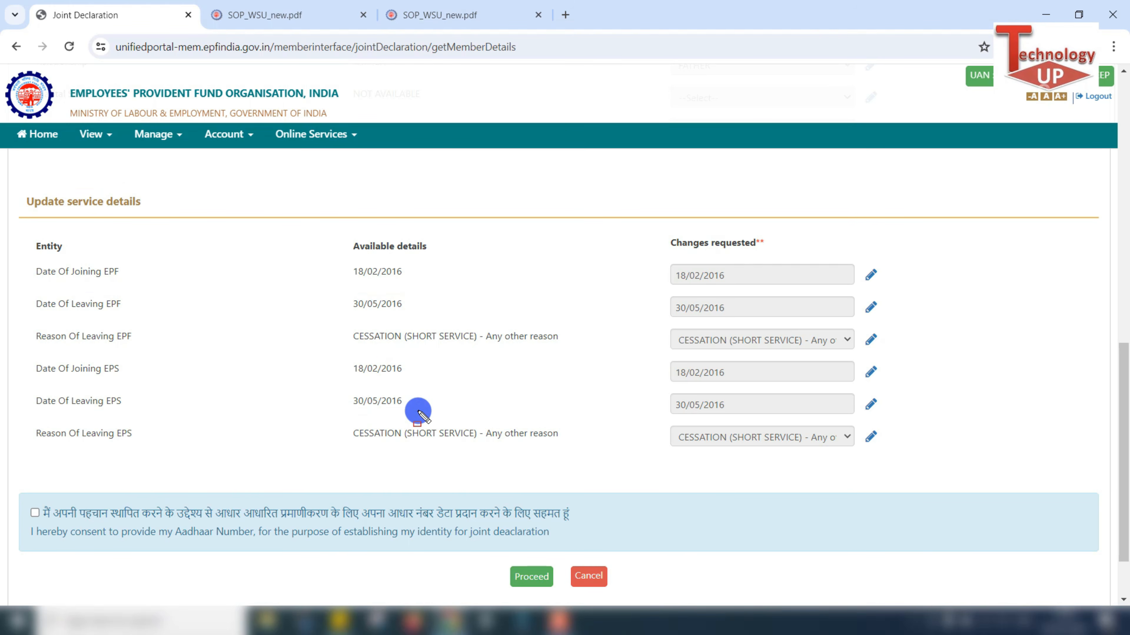
- Return to the member's service history to compare the recorded EPF and EPS exit dates
{"action": "left_click", "coordinate": [102, 135]}
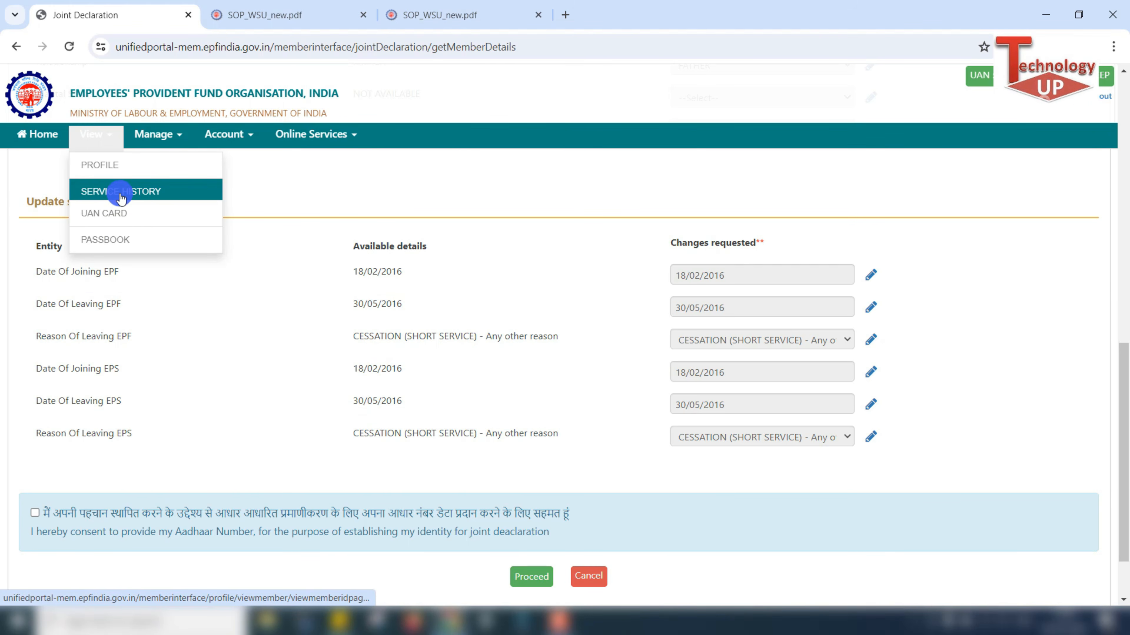
{"action": "left_click", "coordinate": [119, 189]}
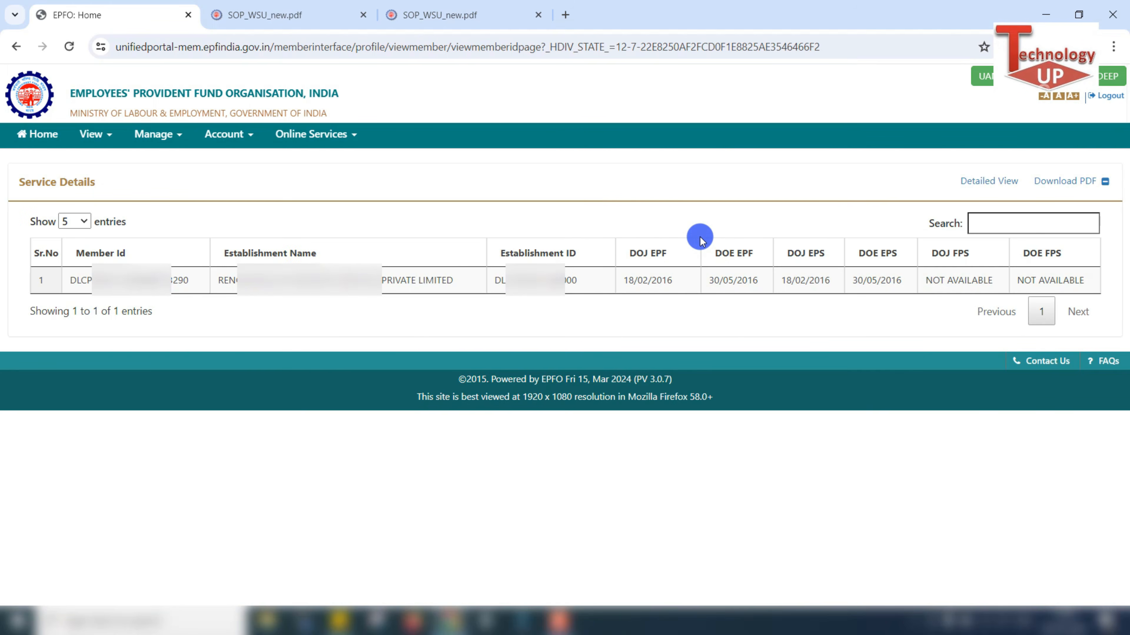
- Check the DOE EPF and DOE EPS entries in the service details table
{"action": "mouse_move", "coordinate": [699, 236]}
{"action": "left_mouse_down"}
{"action": "mouse_move", "coordinate": [764, 264]}
{"action": "mouse_move", "coordinate": [749, 283]}
{"action": "mouse_move", "coordinate": [766, 295]}
{"action": "left_mouse_up"}
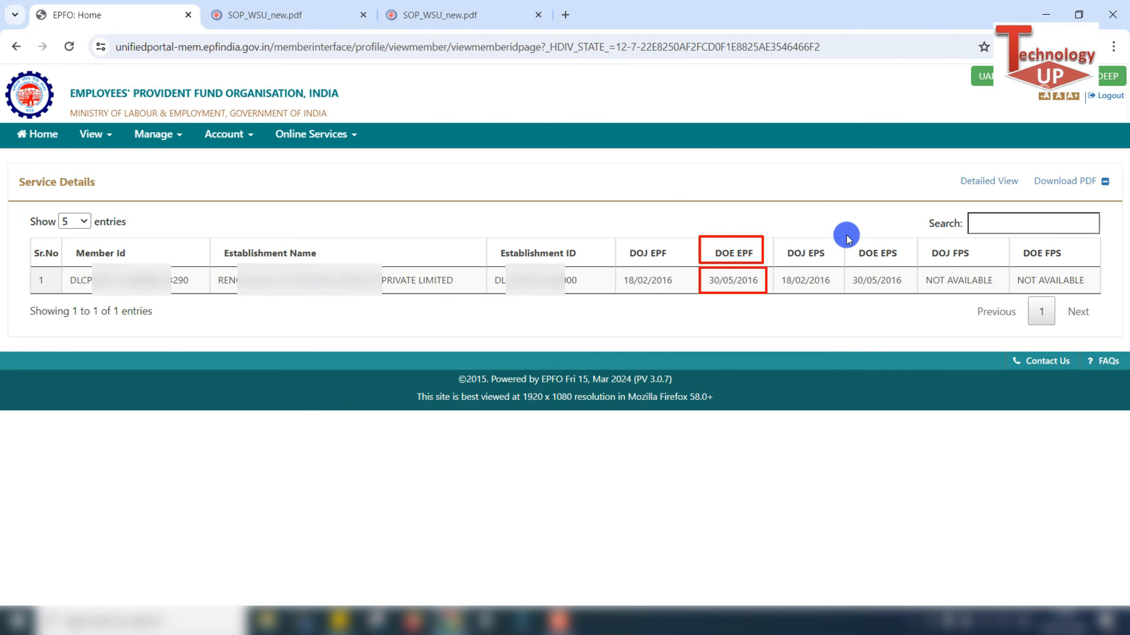
{"action": "mouse_move", "coordinate": [846, 235]}
{"action": "left_mouse_down"}
{"action": "mouse_move", "coordinate": [912, 266]}
{"action": "mouse_move", "coordinate": [908, 295]}
{"action": "left_mouse_up"}
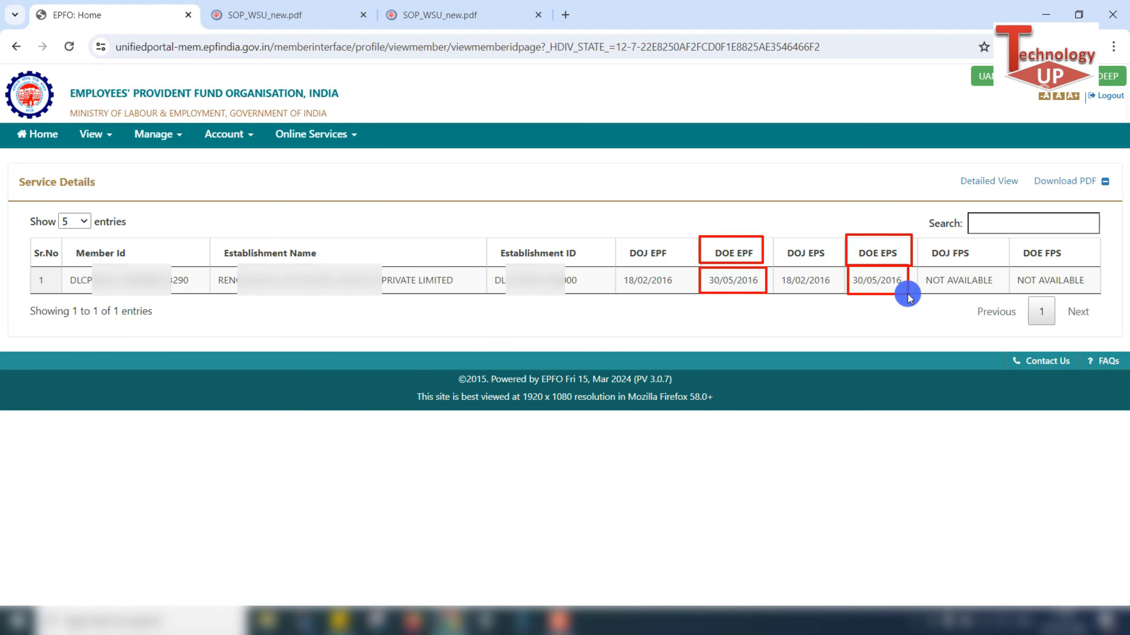
{"action": "key", "text": "Escape"}
- Reopen the Joint Declaration page at the Update service details section
{"action": "left_click", "coordinate": [154, 138]}
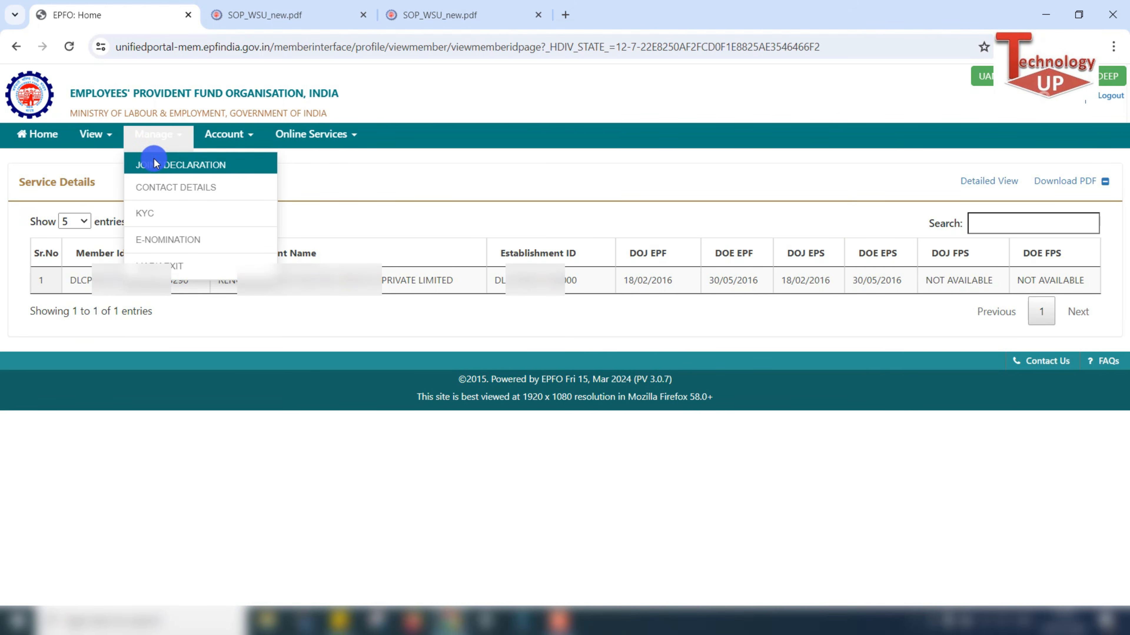
{"action": "left_click", "coordinate": [154, 166]}
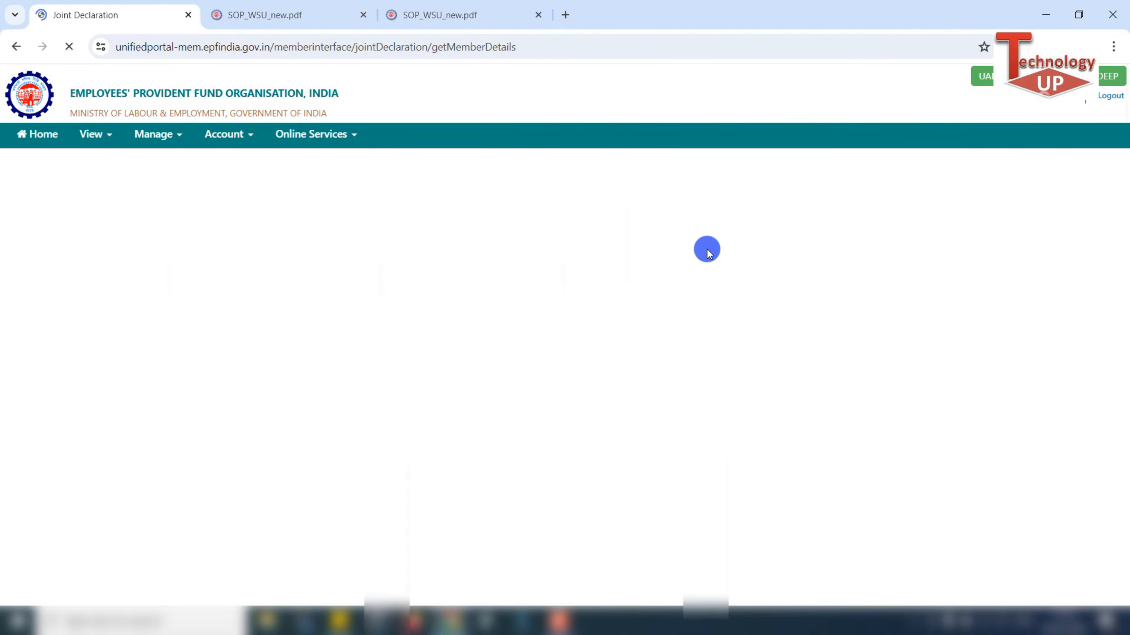
{"action": "scroll", "coordinate": [530, 363], "scroll_direction": "down", "scroll_amount": 10}
{"action": "scroll", "coordinate": [530, 362], "scroll_direction": "down", "scroll_amount": 3}
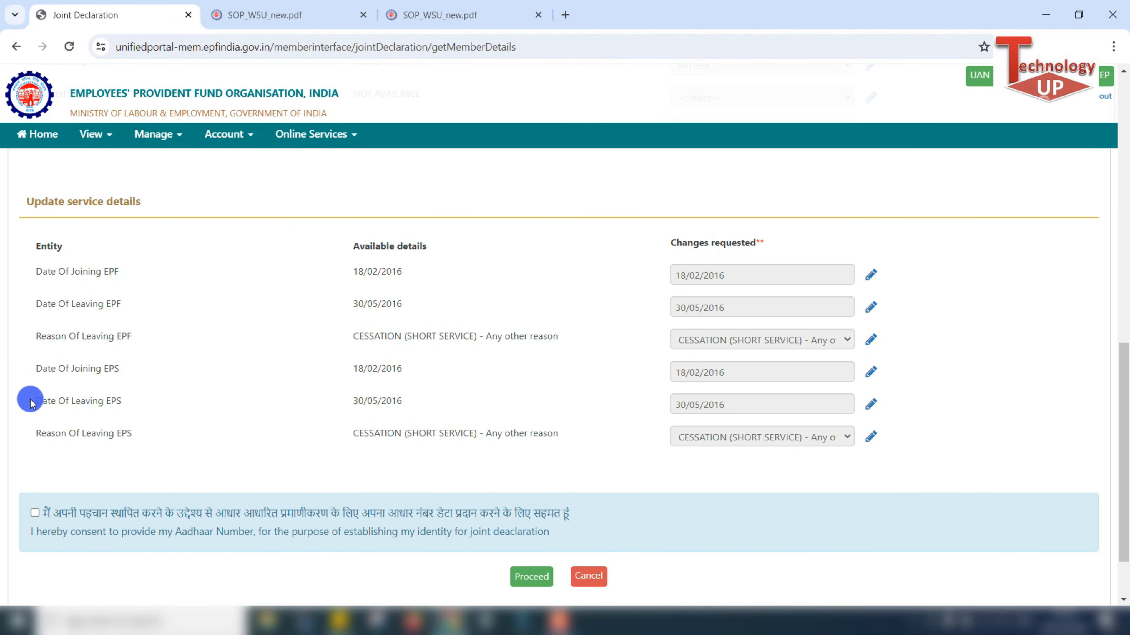
- Examine the available and requested dates of leaving for EPF and EPS, and locate their edit controls
{"action": "mouse_move", "coordinate": [27, 388]}
{"action": "left_mouse_down"}
{"action": "mouse_move", "coordinate": [88, 412]}
{"action": "mouse_move", "coordinate": [435, 415]}
{"action": "left_mouse_up"}
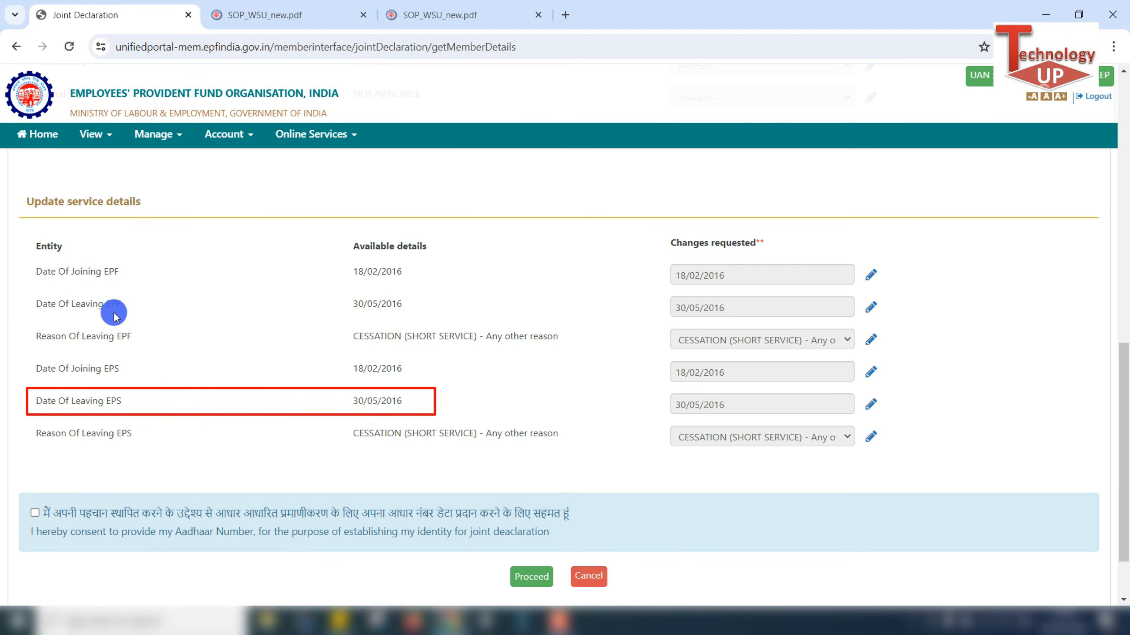
{"action": "left_click_drag", "start_coordinate": [20, 290], "coordinate": [147, 319]}
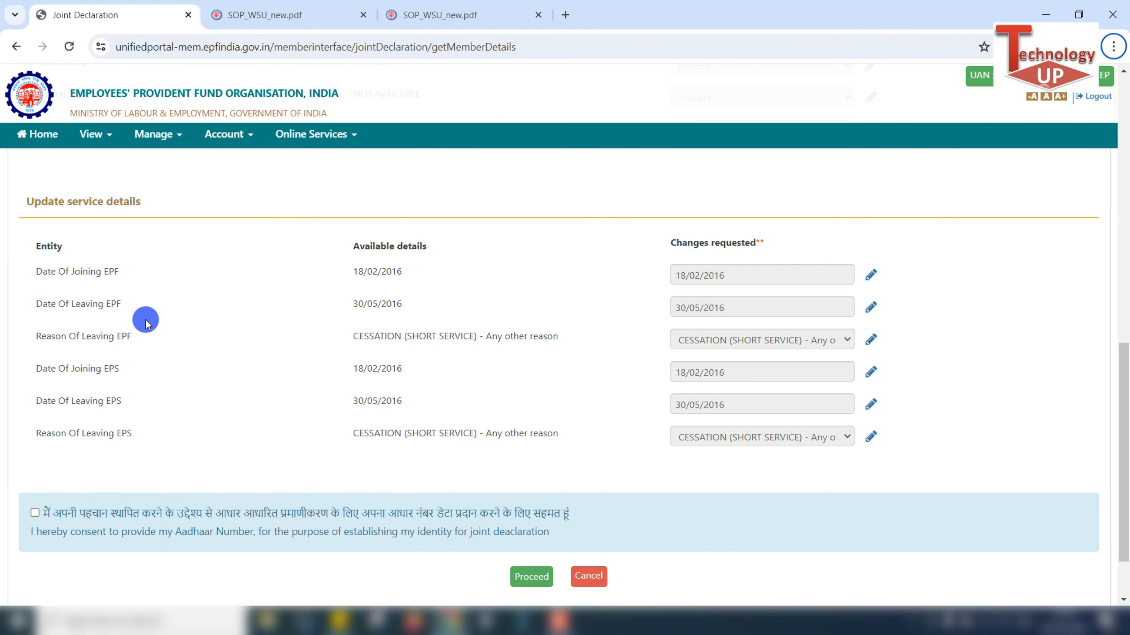
{"action": "mouse_move", "coordinate": [23, 286]}
{"action": "left_mouse_down"}
{"action": "mouse_move", "coordinate": [36, 308]}
{"action": "mouse_move", "coordinate": [140, 325]}
{"action": "mouse_move", "coordinate": [444, 319]}
{"action": "left_mouse_up"}
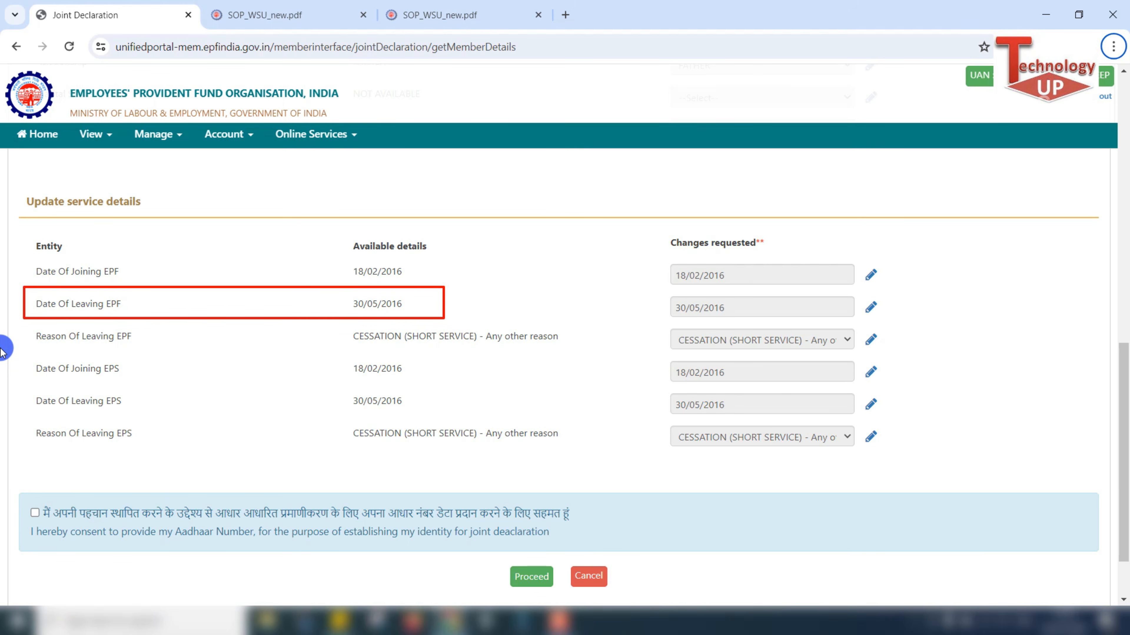
{"action": "left_click_drag", "start_coordinate": [335, 280], "coordinate": [431, 314]}
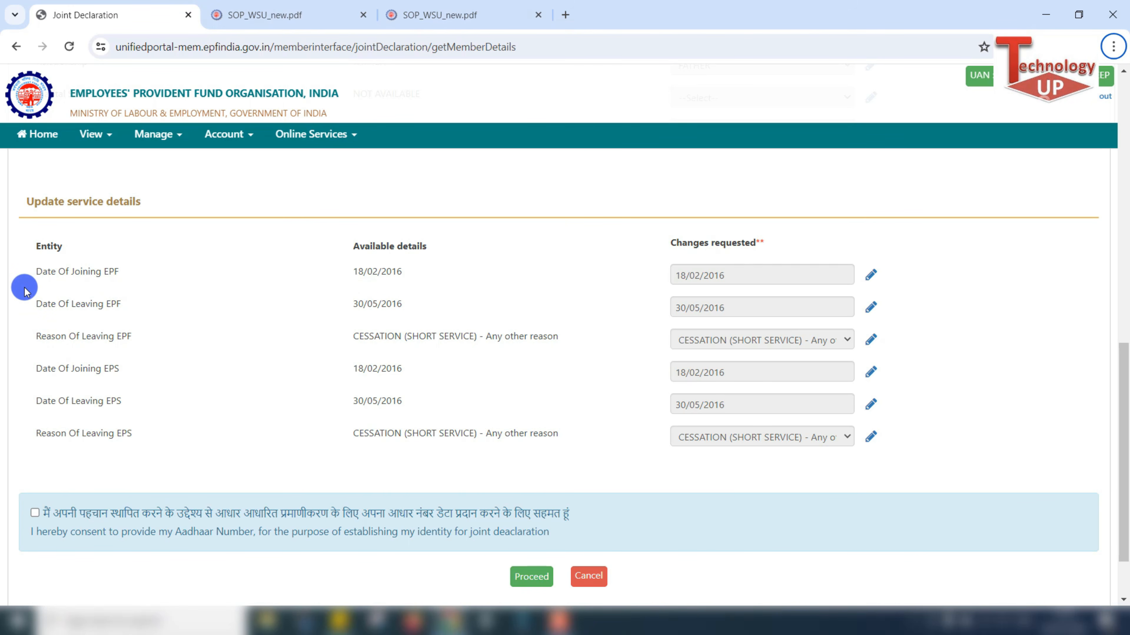
{"action": "mouse_move", "coordinate": [25, 287]}
{"action": "left_mouse_down"}
{"action": "mouse_move", "coordinate": [187, 314]}
{"action": "mouse_move", "coordinate": [421, 314]}
{"action": "left_mouse_up"}
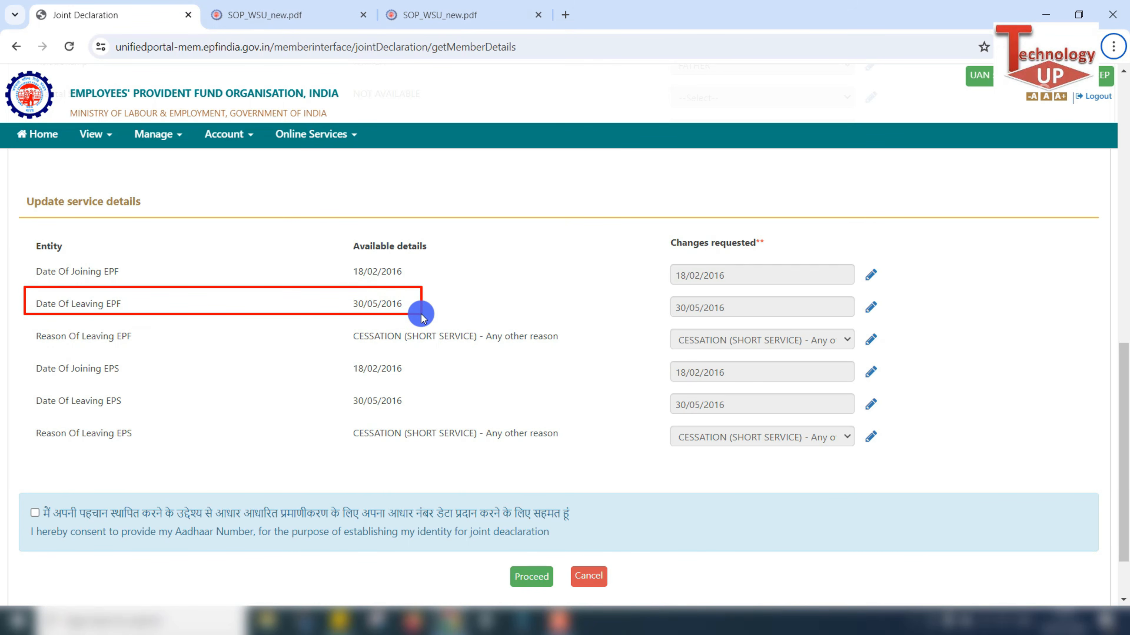
{"action": "left_click_drag", "start_coordinate": [21, 383], "coordinate": [163, 409]}
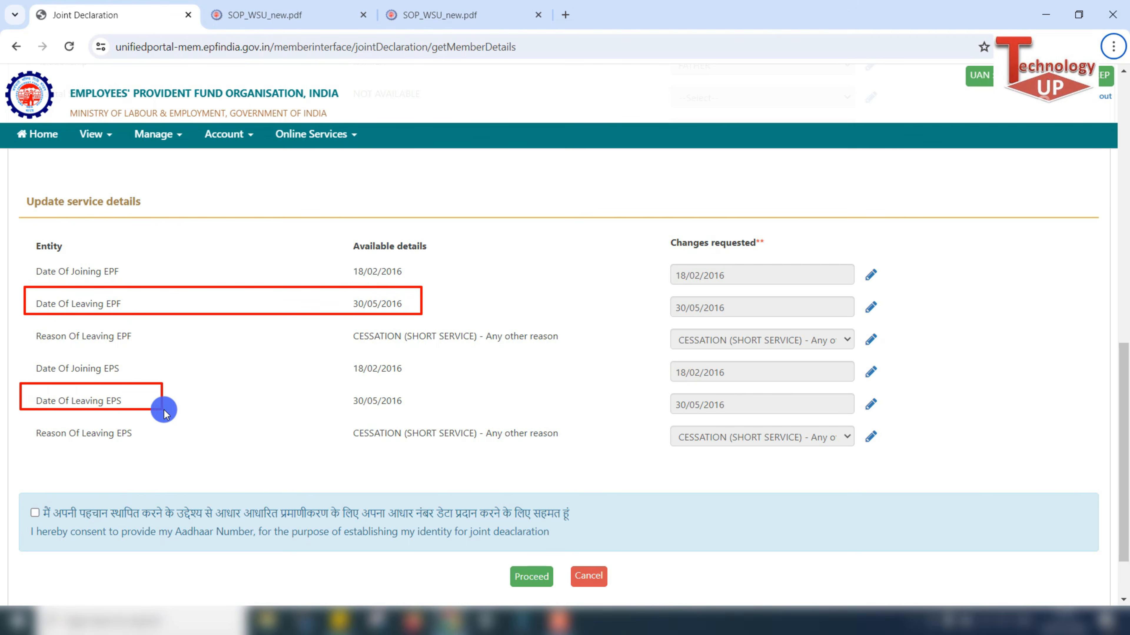
{"action": "left_click_drag", "start_coordinate": [318, 383], "coordinate": [427, 413]}
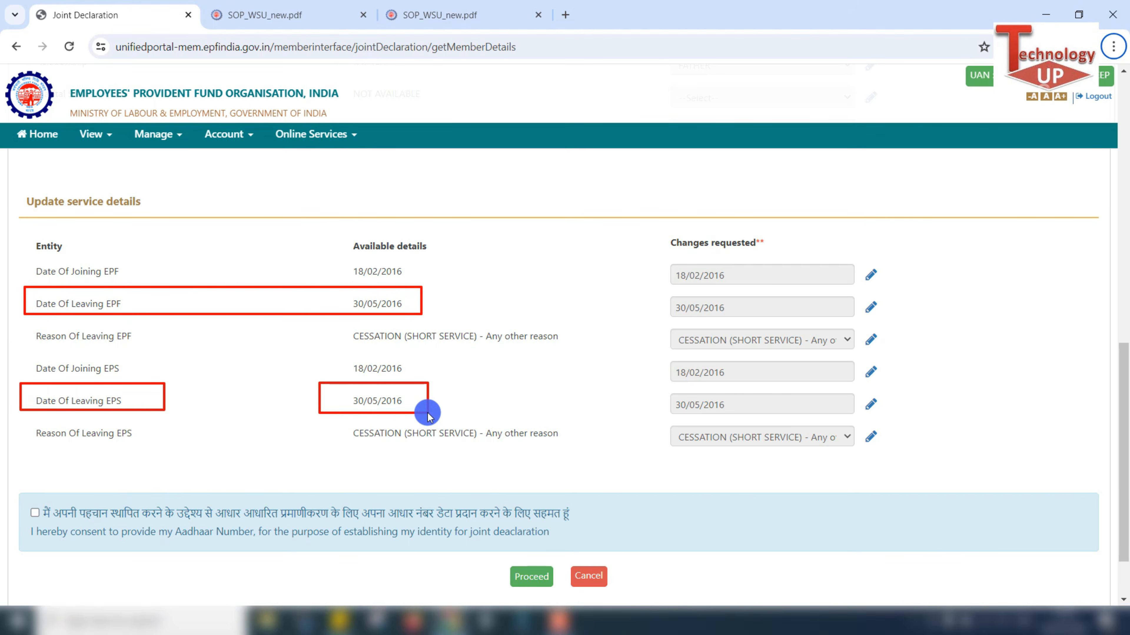
{"action": "mouse_move", "coordinate": [662, 292]}
{"action": "left_mouse_down"}
{"action": "mouse_move", "coordinate": [692, 314]}
{"action": "mouse_move", "coordinate": [759, 322]}
{"action": "left_mouse_up"}
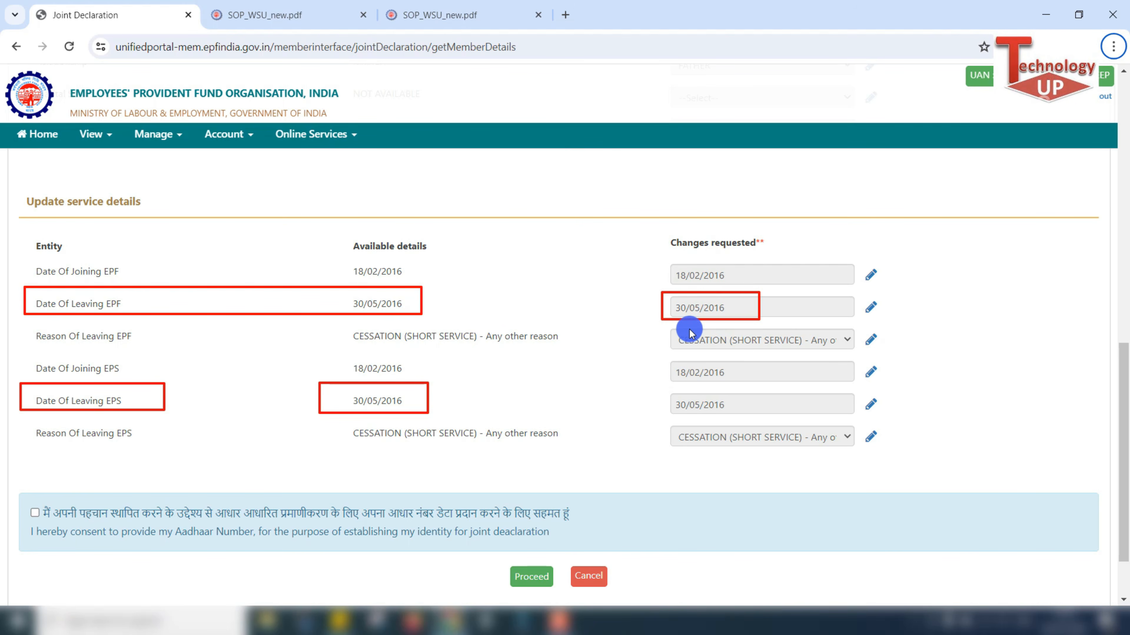
{"action": "left_click_drag", "start_coordinate": [659, 395], "coordinate": [744, 414]}
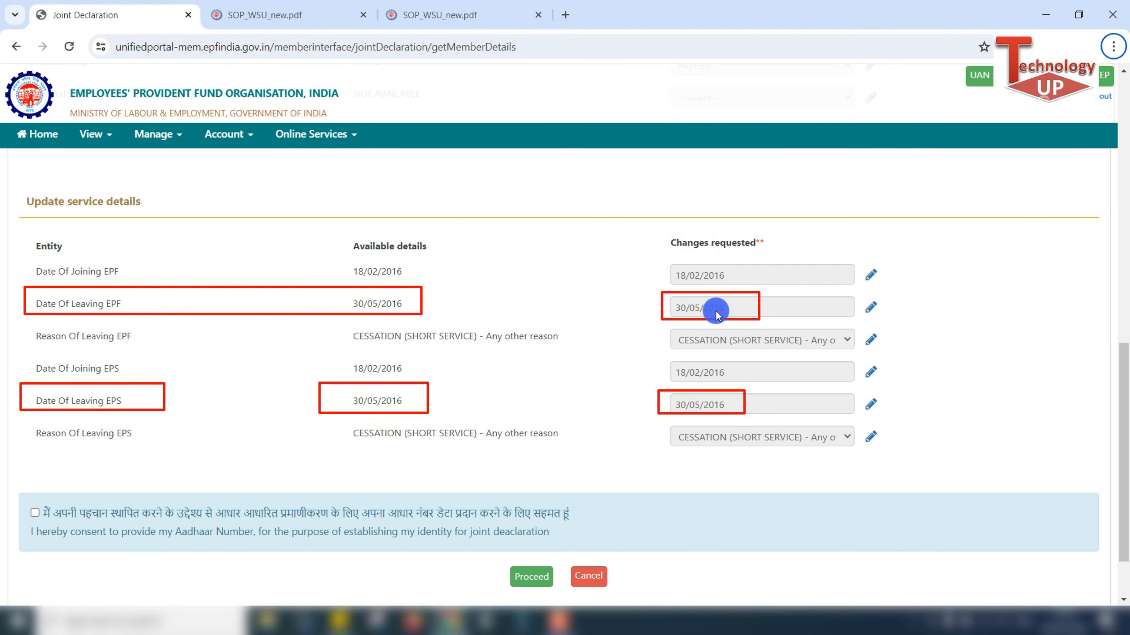
{"action": "key", "text": "Escape"}
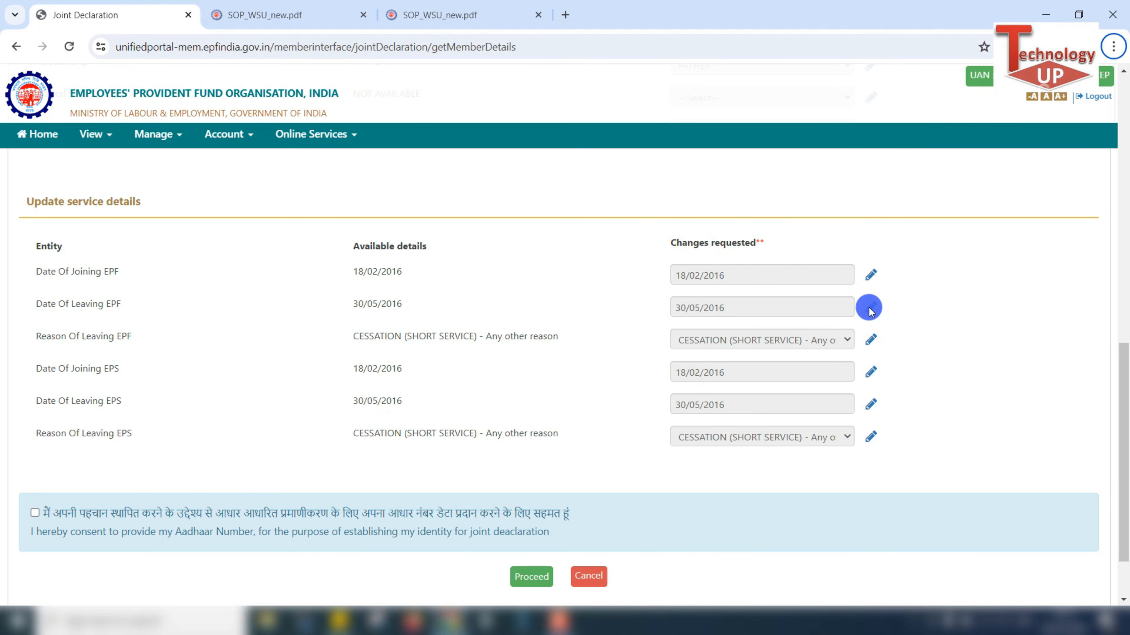
{"action": "left_click_drag", "start_coordinate": [858, 294], "coordinate": [880, 318]}
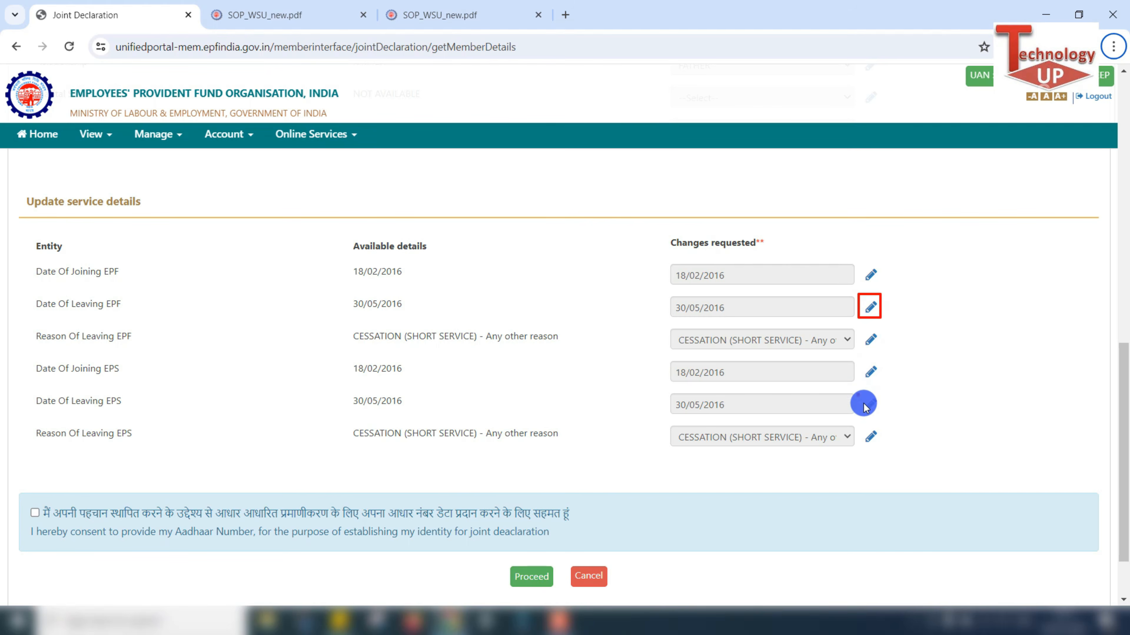
{"action": "left_click_drag", "start_coordinate": [862, 403], "coordinate": [892, 415]}
{"action": "key", "text": "Escape"}
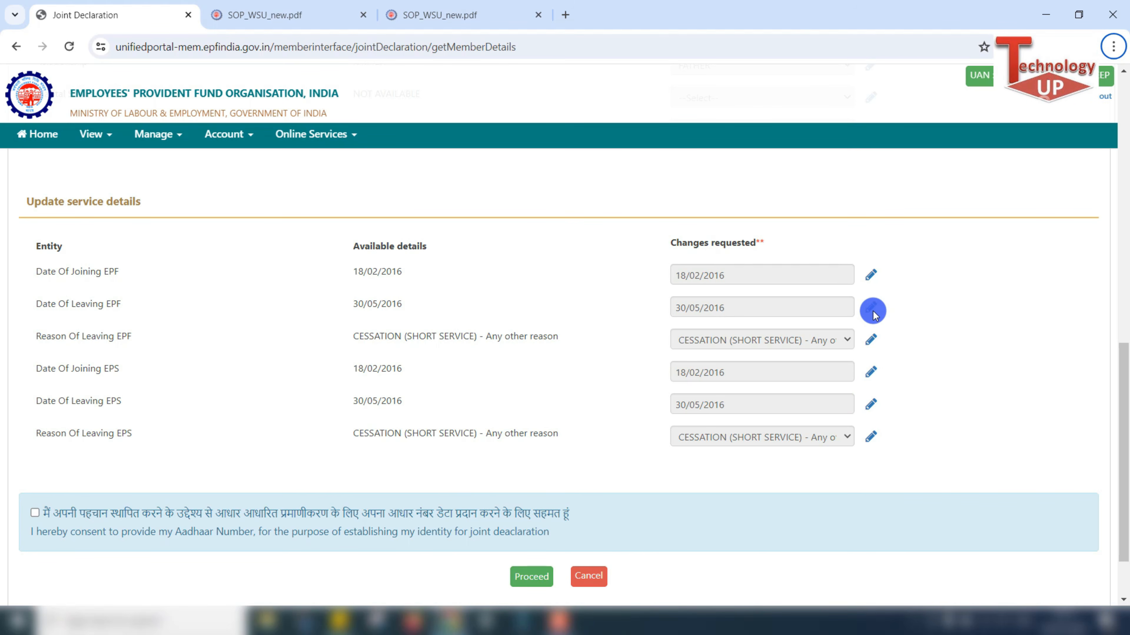
- Unlock the requested Date Of Leaving EPF for editing and set it to 26/04/2021
{"action": "left_click", "coordinate": [871, 307]}
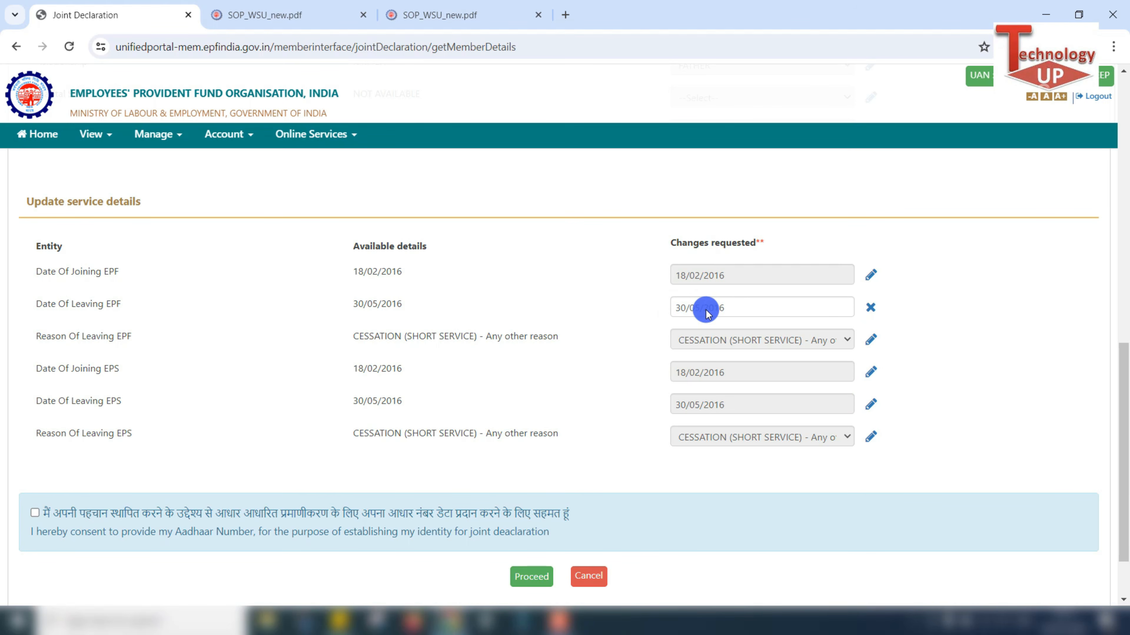
{"action": "left_click", "coordinate": [735, 312]}
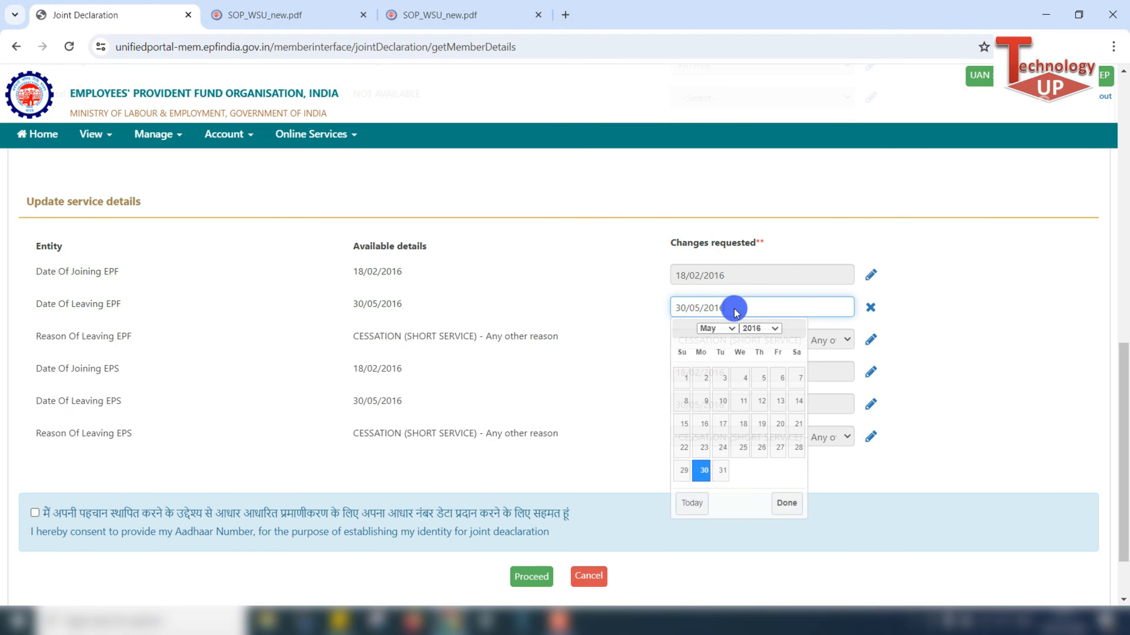
{"action": "left_click", "coordinate": [720, 329]}
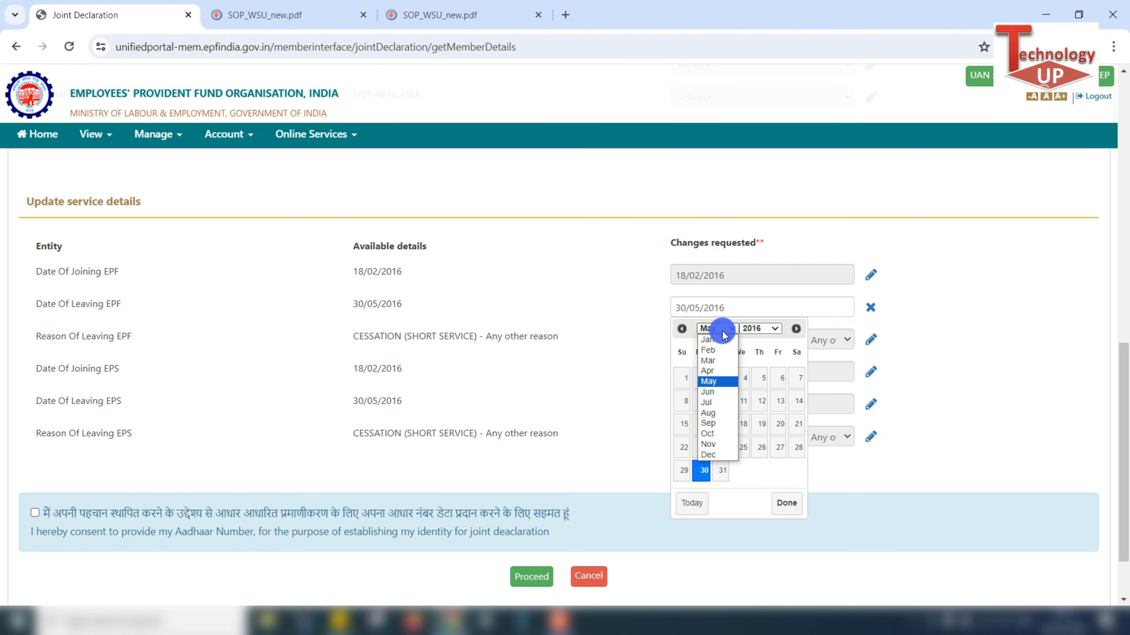
{"action": "left_click", "coordinate": [725, 329]}
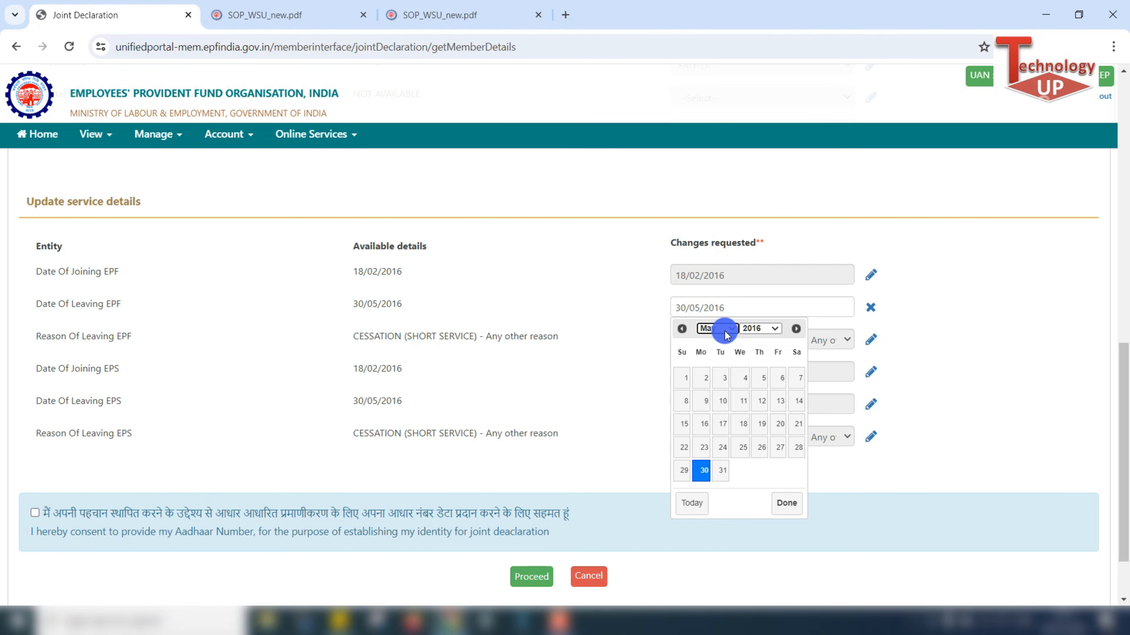
{"action": "left_click", "coordinate": [742, 448]}
{"action": "left_click", "coordinate": [721, 307]}
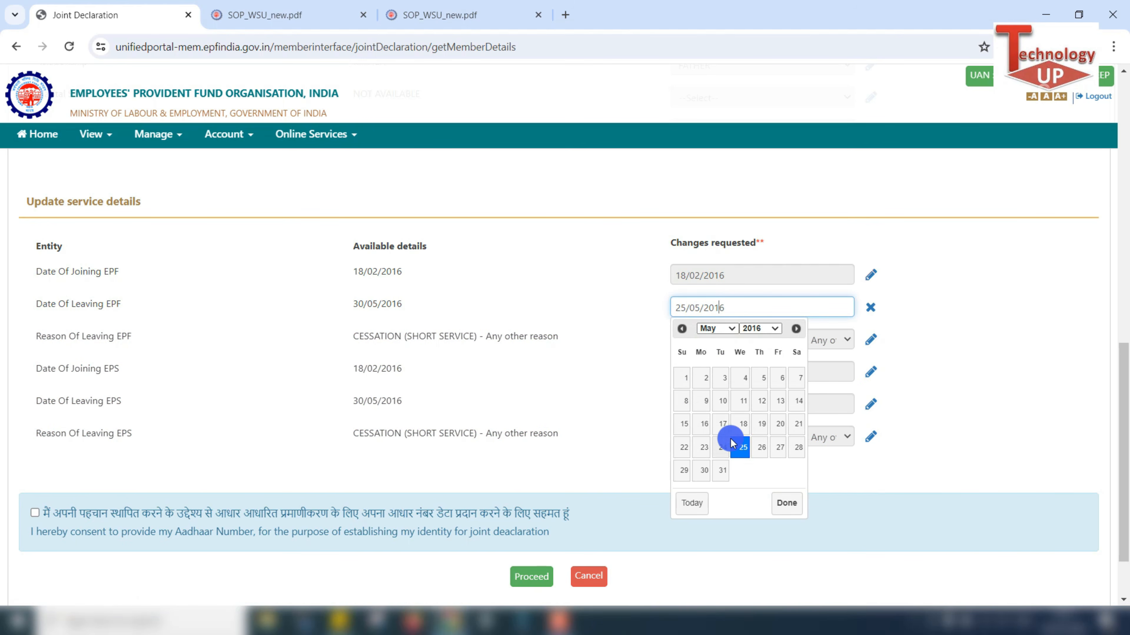
{"action": "left_click", "coordinate": [724, 328]}
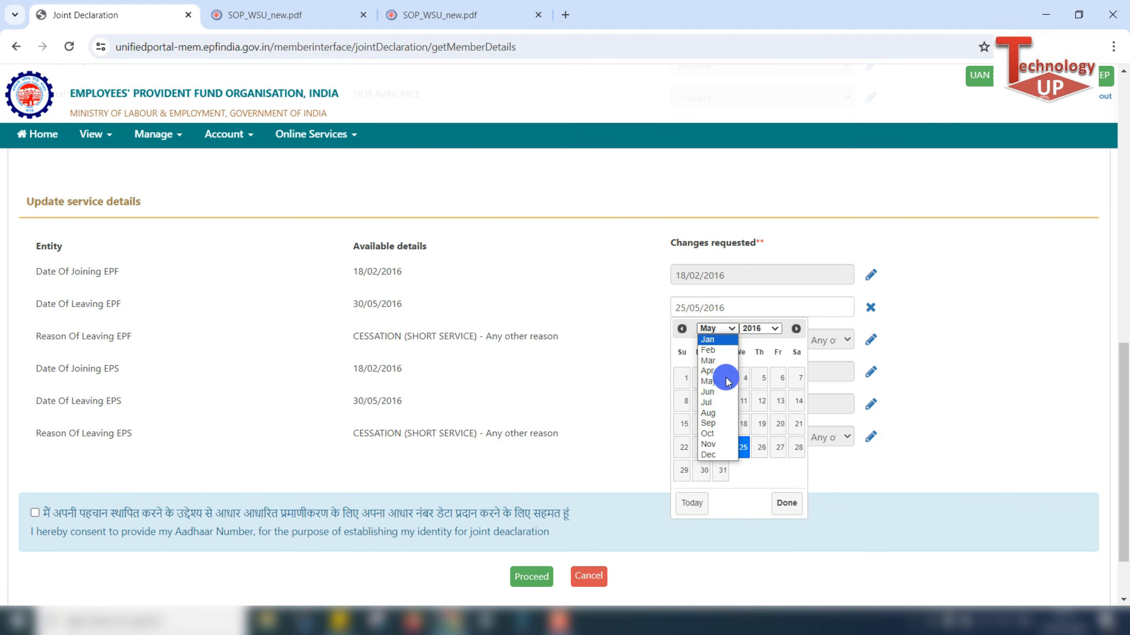
{"action": "left_click", "coordinate": [711, 370]}
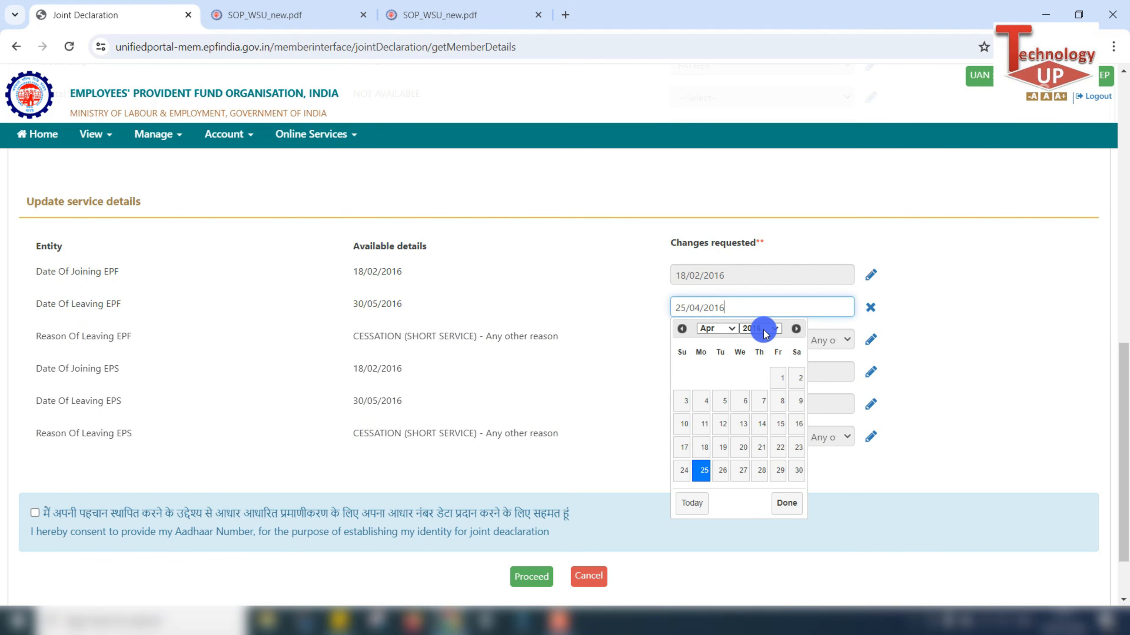
{"action": "left_click", "coordinate": [761, 328]}
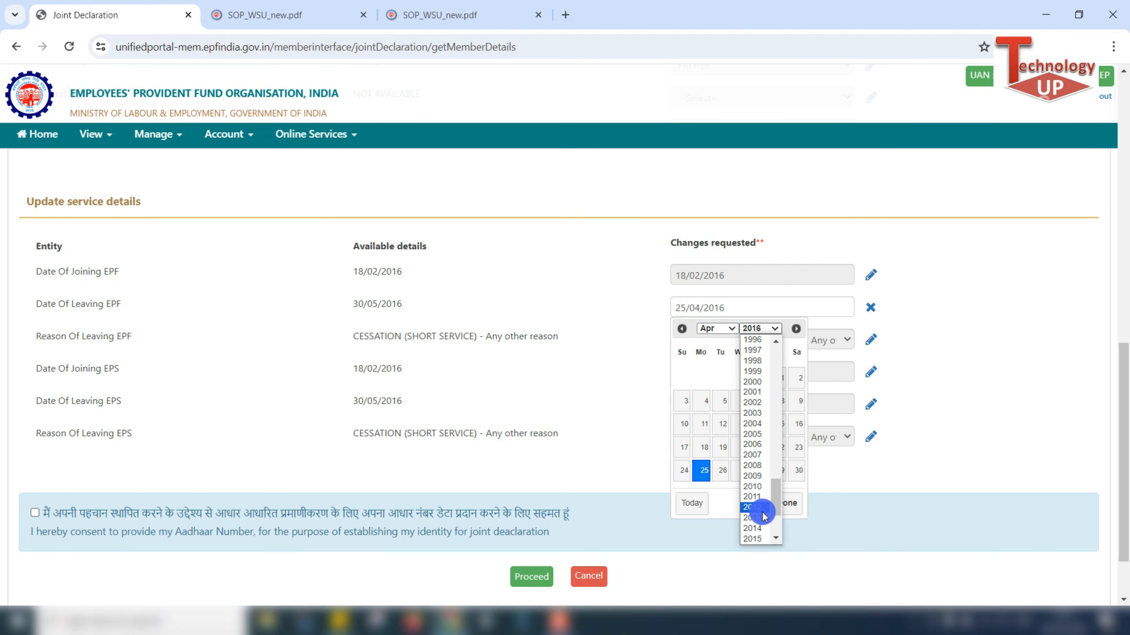
{"action": "scroll", "coordinate": [762, 517], "scroll_direction": "down", "scroll_amount": 3}
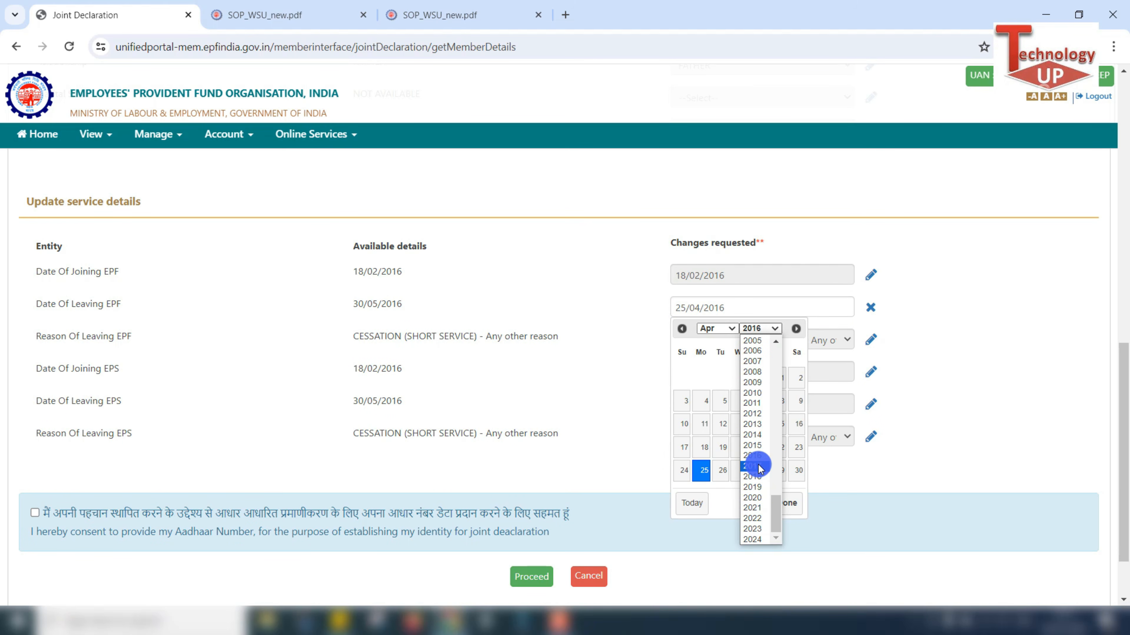
{"action": "left_click", "coordinate": [754, 511]}
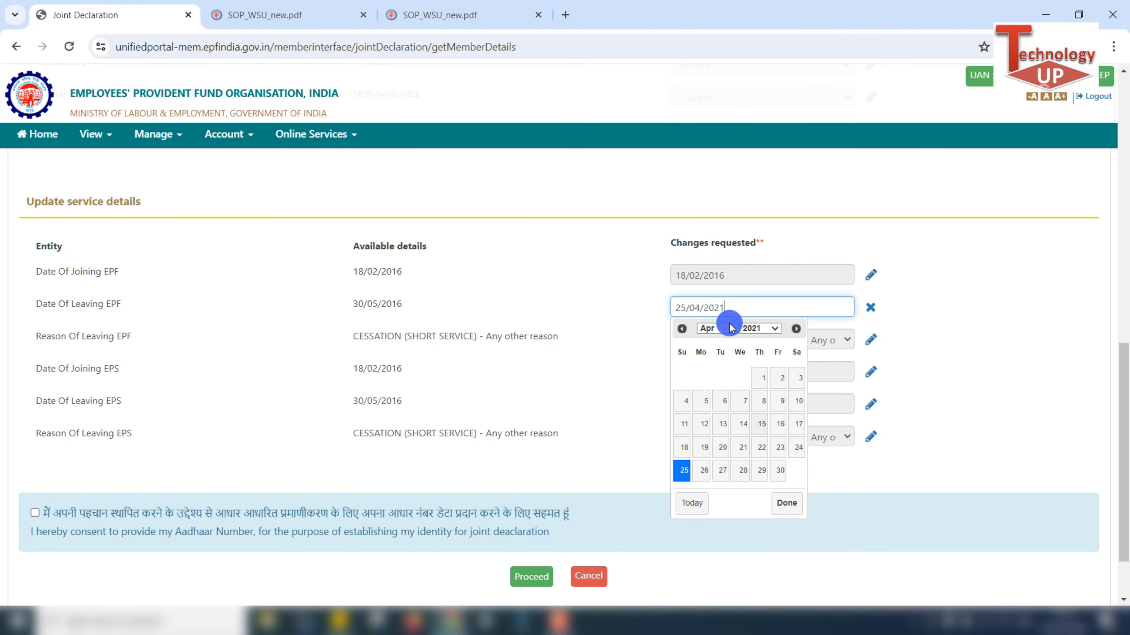
{"action": "left_click", "coordinate": [702, 472]}
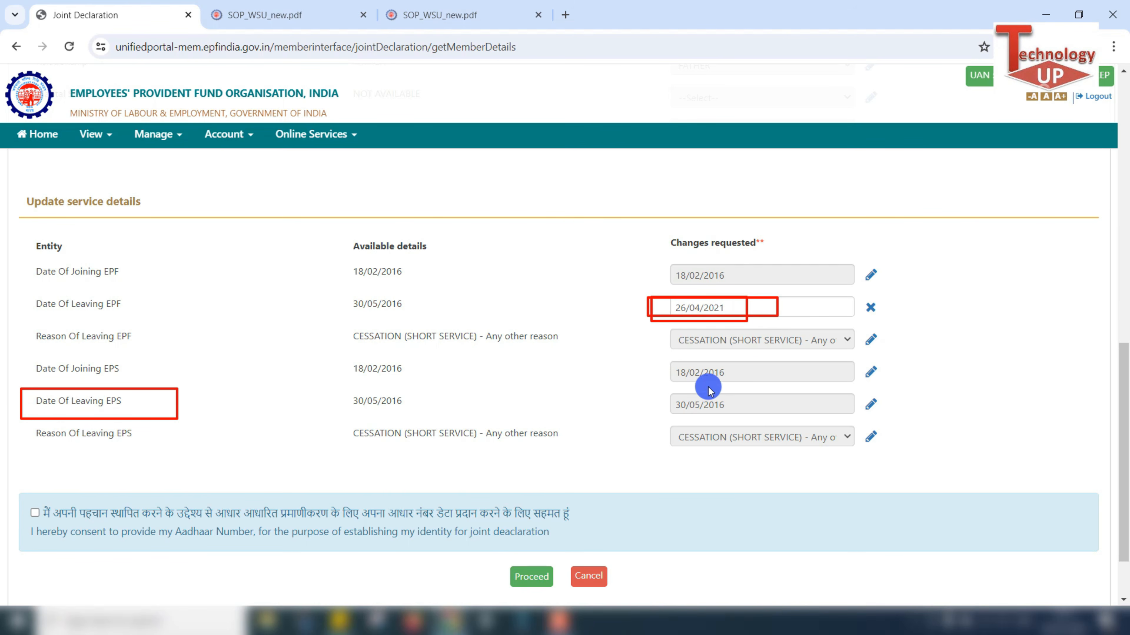
- Unlock the requested Date Of Leaving EPS, set it to 26/04/2021, and compare it with the requested EPF date
{"action": "left_click", "coordinate": [871, 407]}
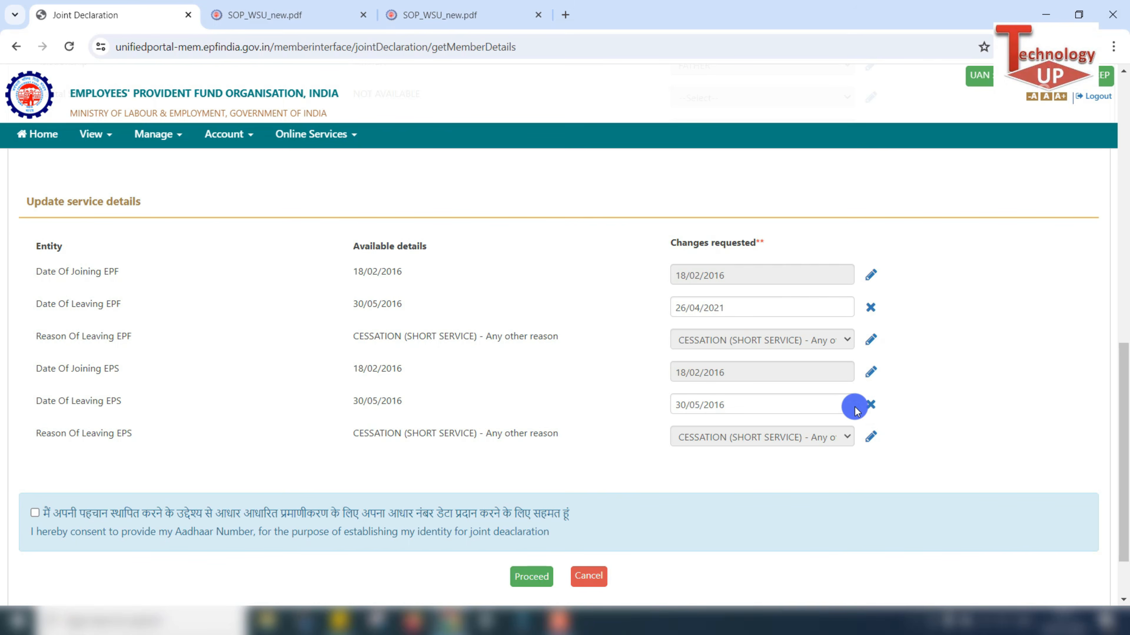
{"action": "left_click", "coordinate": [726, 406]}
{"action": "left_click", "coordinate": [726, 405]}
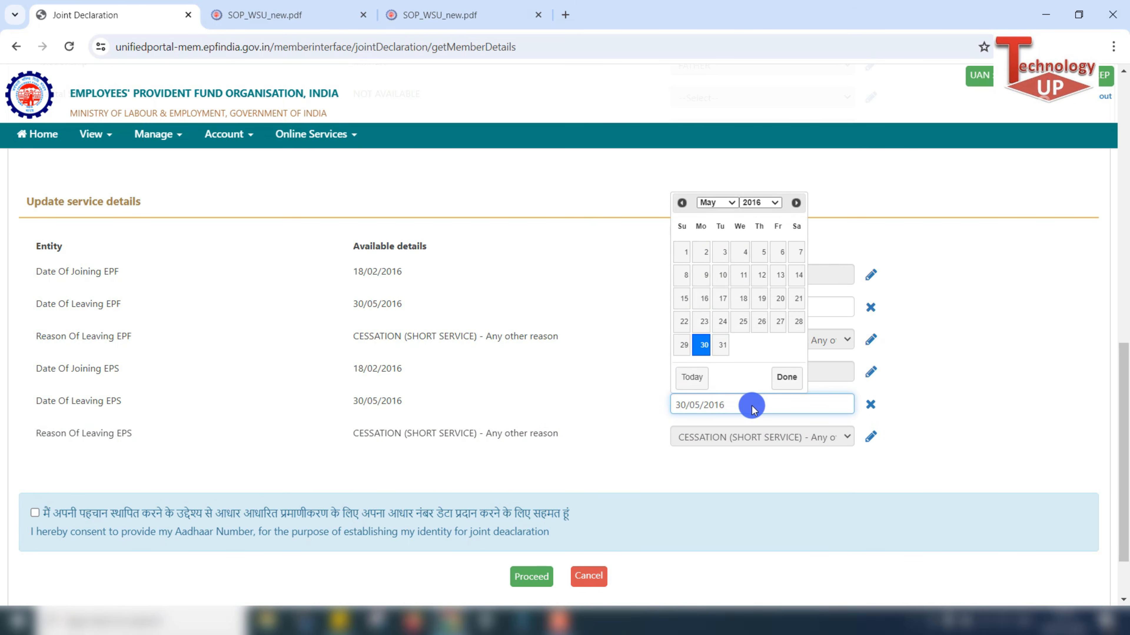
{"action": "left_click", "coordinate": [682, 203]}
{"action": "left_click", "coordinate": [764, 203]}
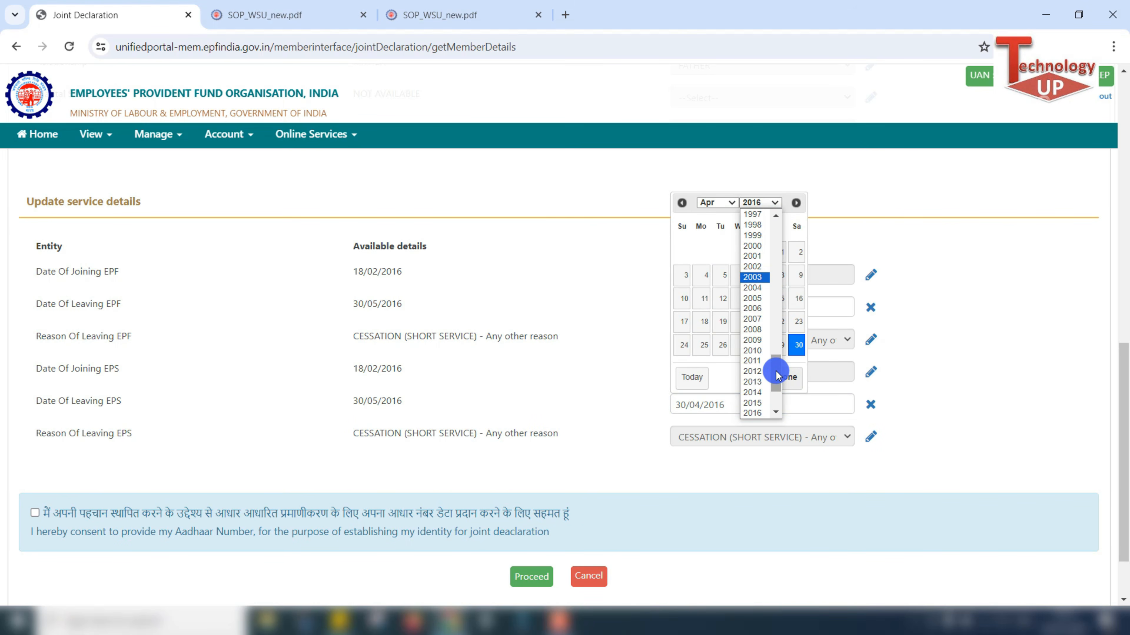
{"action": "left_click_drag", "start_coordinate": [776, 371], "coordinate": [776, 386]}
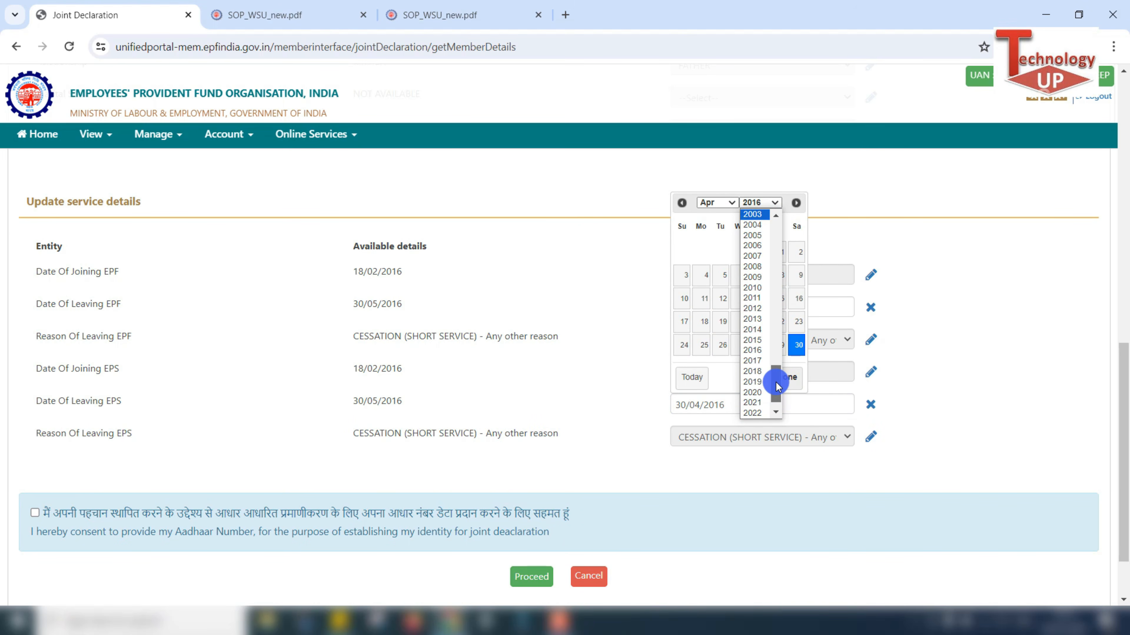
{"action": "left_click", "coordinate": [754, 402]}
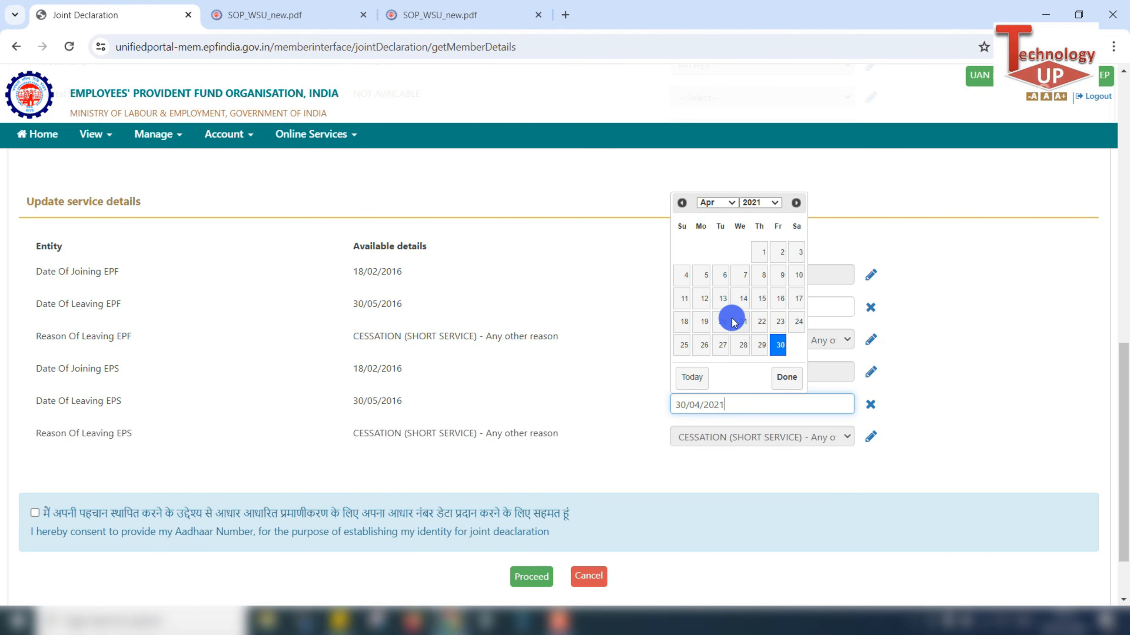
{"action": "left_click", "coordinate": [702, 346]}
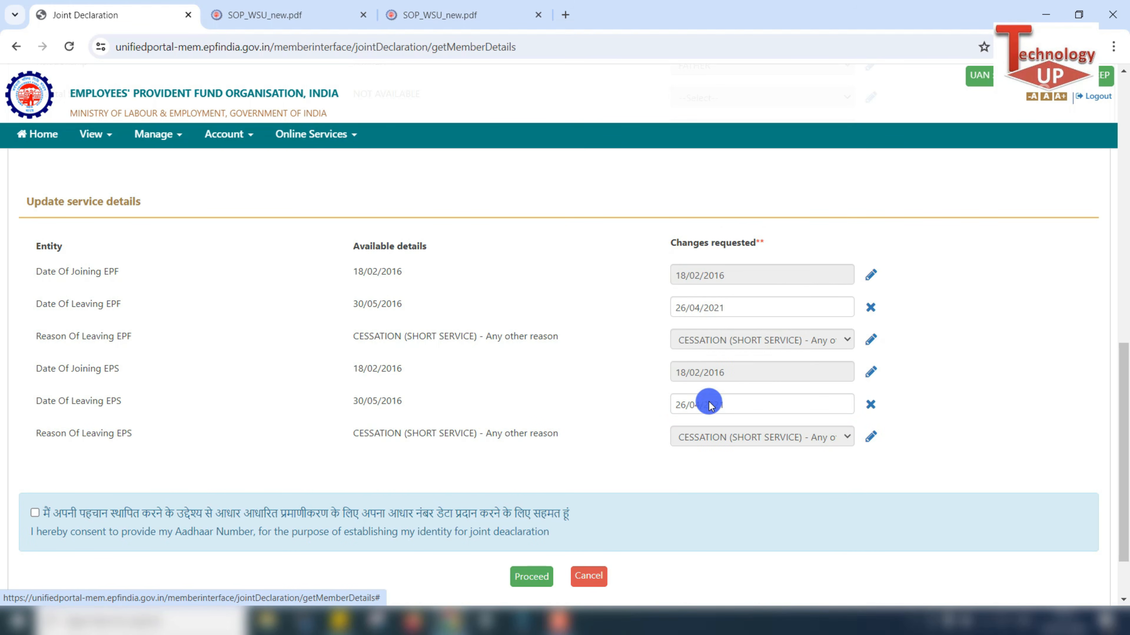
{"action": "left_click_drag", "start_coordinate": [675, 308], "coordinate": [716, 310]}
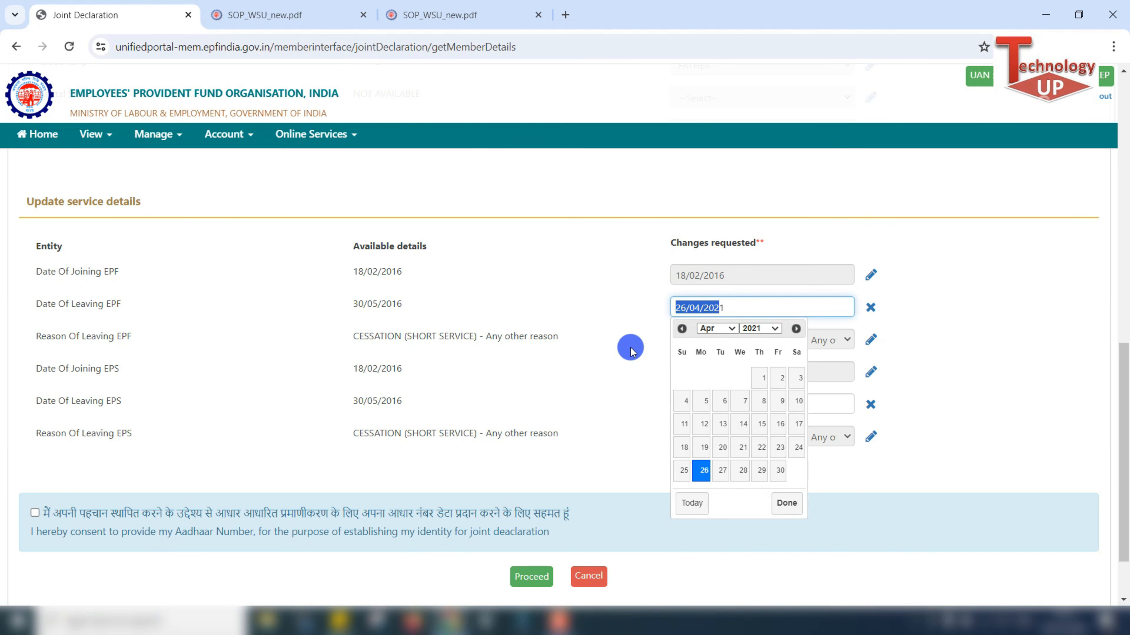
- Compare the available and requested dates of leaving for both EPF and EPS in the service details
{"action": "left_click", "coordinate": [629, 348]}
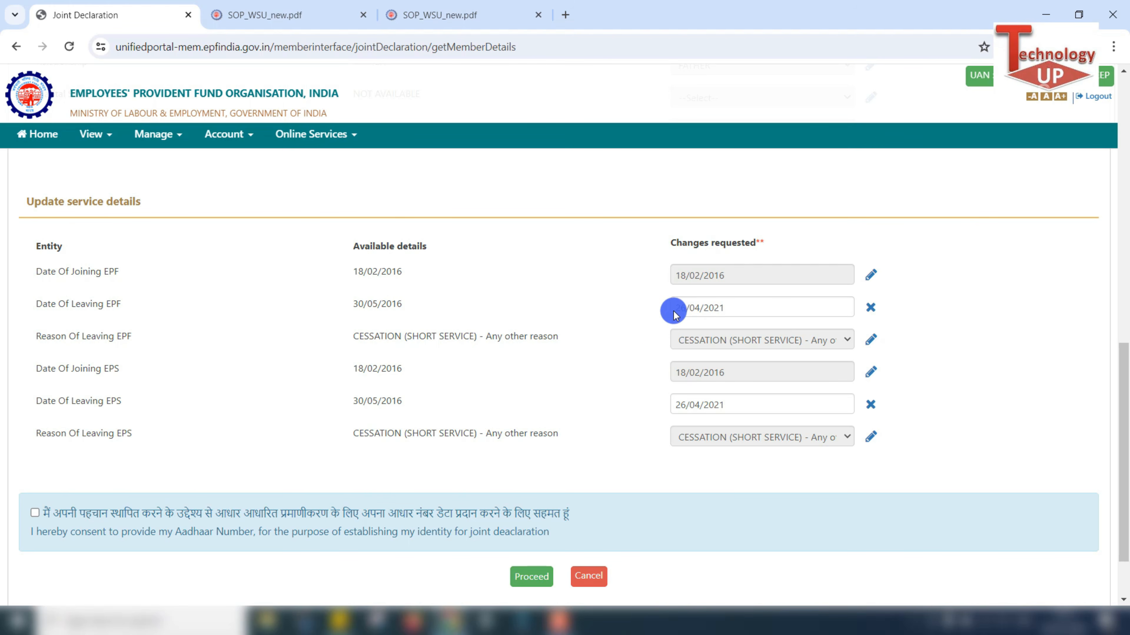
{"action": "left_click_drag", "start_coordinate": [337, 292], "coordinate": [430, 313]}
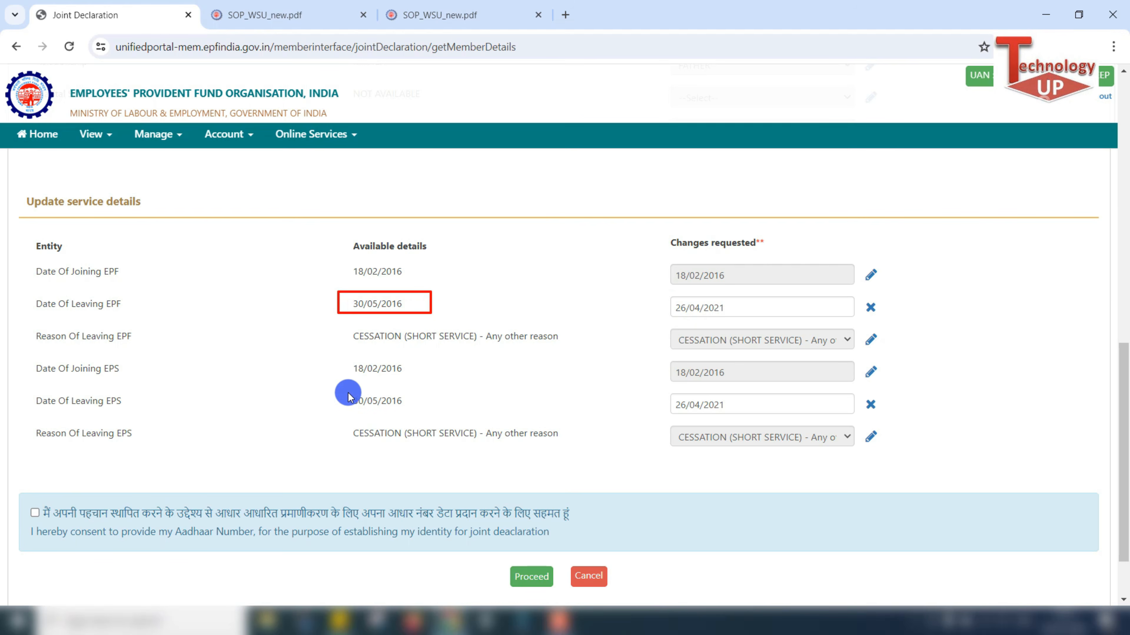
{"action": "mouse_move", "coordinate": [340, 389]}
{"action": "left_mouse_down"}
{"action": "mouse_move", "coordinate": [376, 409]}
{"action": "mouse_move", "coordinate": [445, 414]}
{"action": "left_mouse_up"}
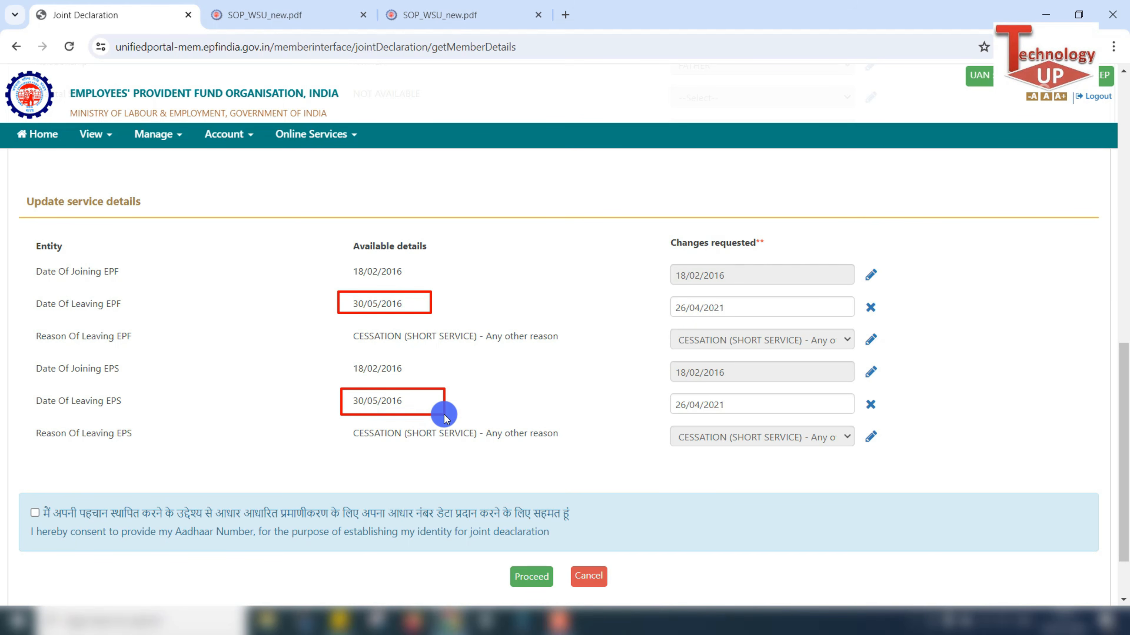
{"action": "left_click_drag", "start_coordinate": [659, 294], "coordinate": [746, 319]}
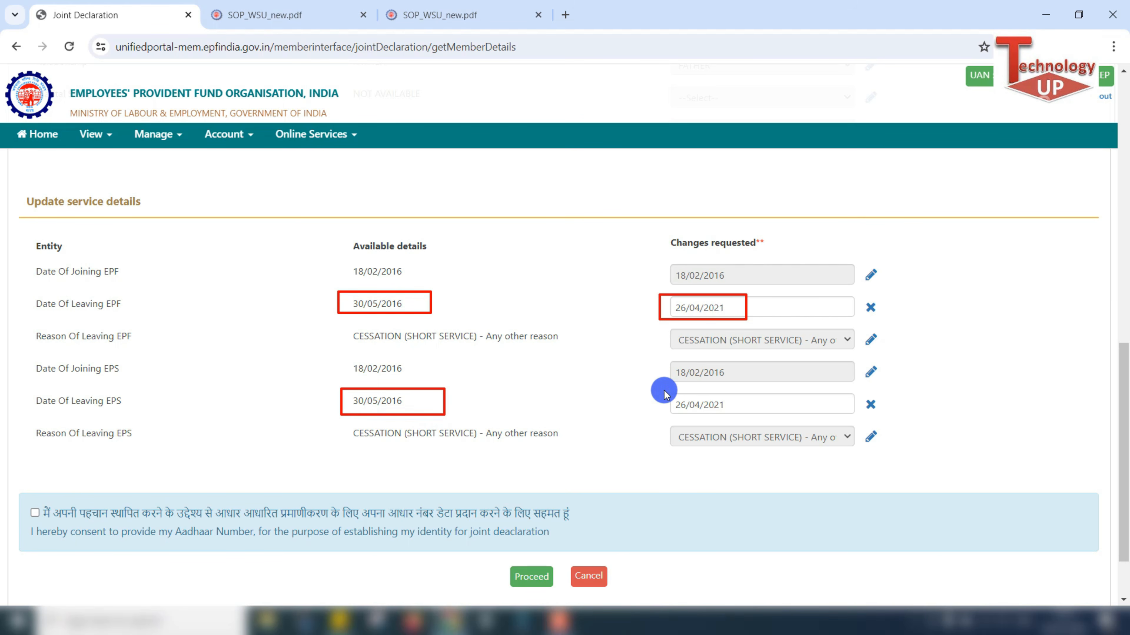
{"action": "left_click_drag", "start_coordinate": [663, 390], "coordinate": [737, 421]}
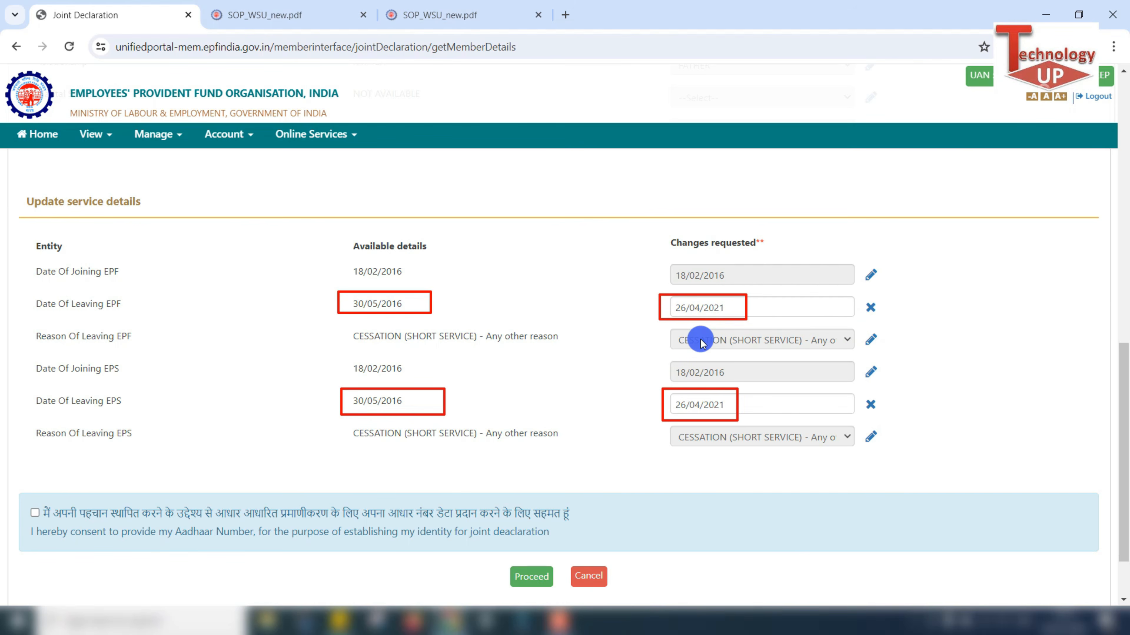
{"action": "key", "text": "Escape"}
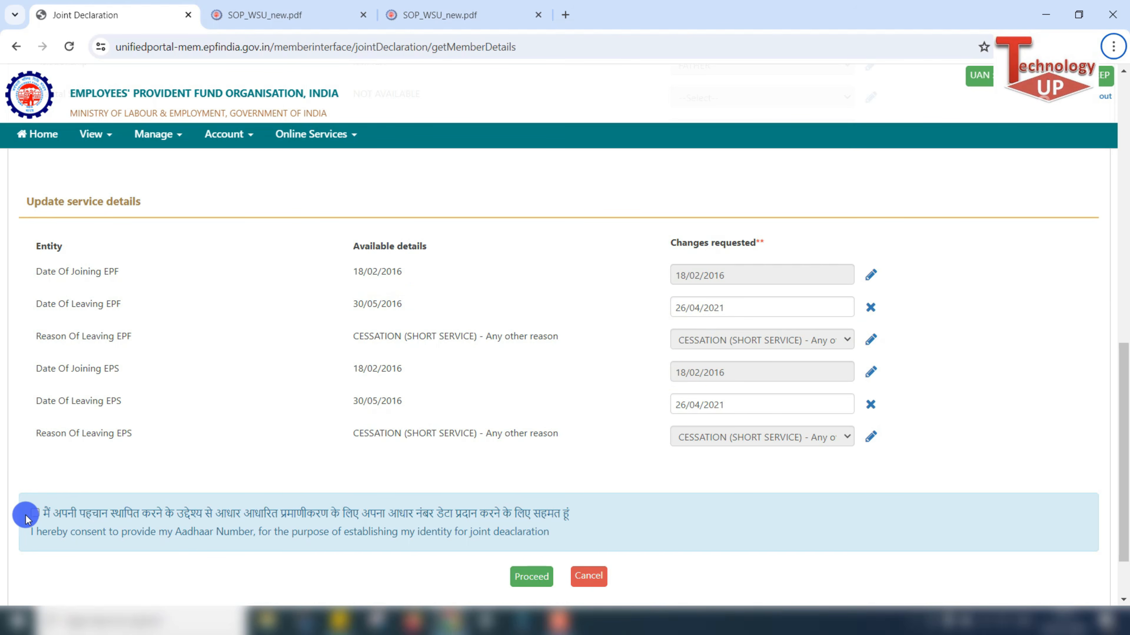
- Consent to providing the Aadhaar number and try to proceed with the joint declaration
{"action": "left_click", "coordinate": [35, 512]}
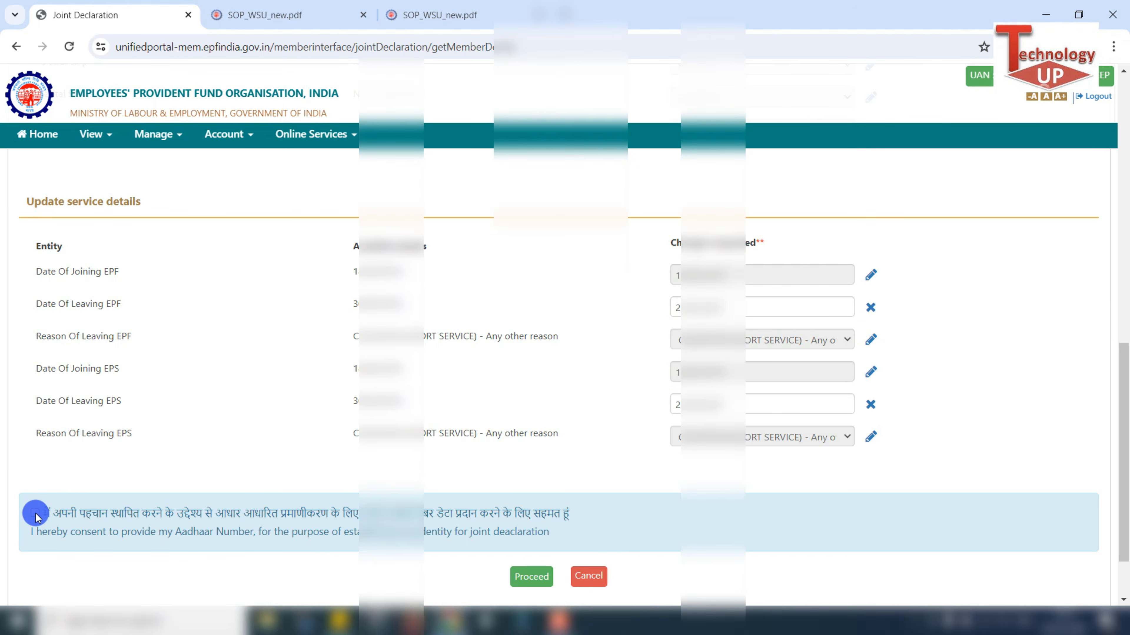
{"action": "left_click", "coordinate": [532, 578]}
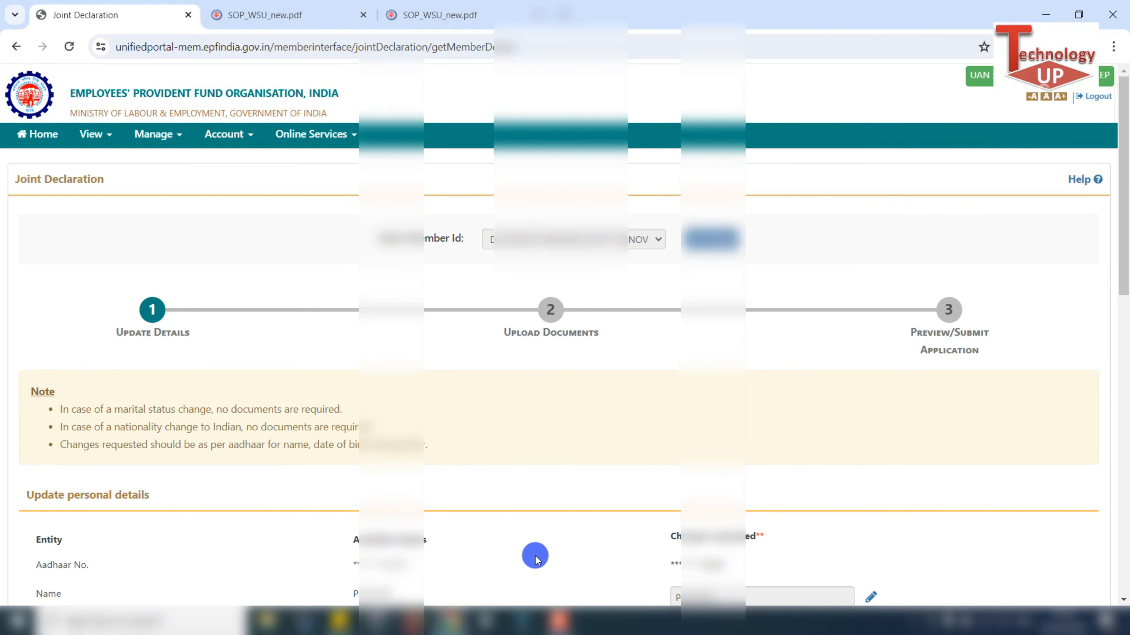
- Unlock the requested Marital Status in the personal details and set it to MARRIED
{"action": "scroll", "coordinate": [550, 517], "scroll_direction": "down", "scroll_amount": 5}
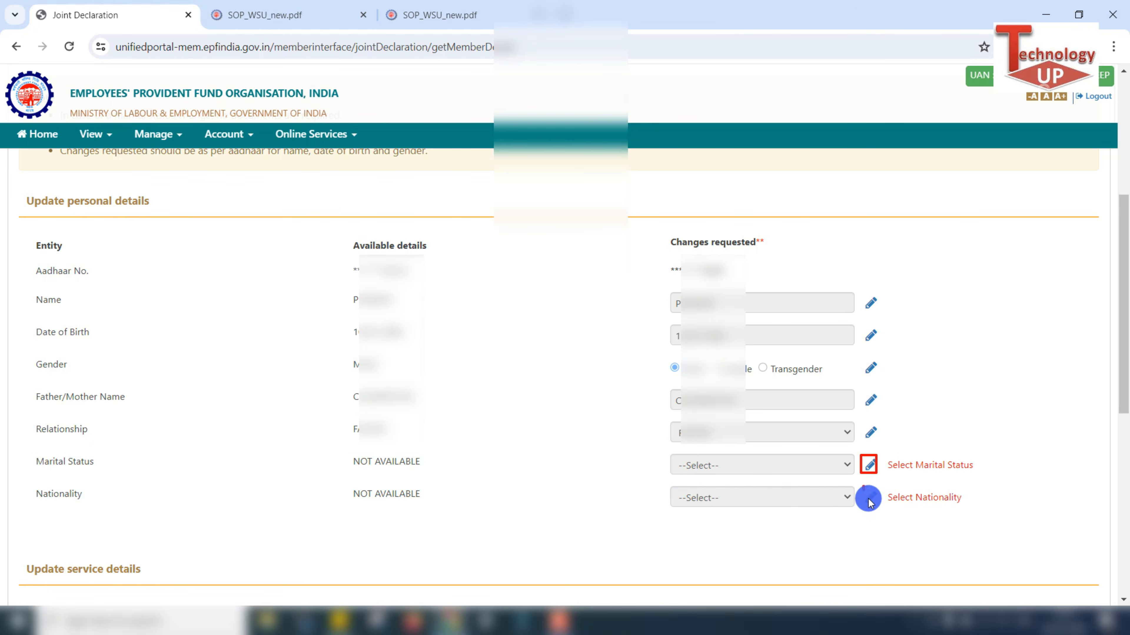
{"action": "left_click", "coordinate": [869, 464]}
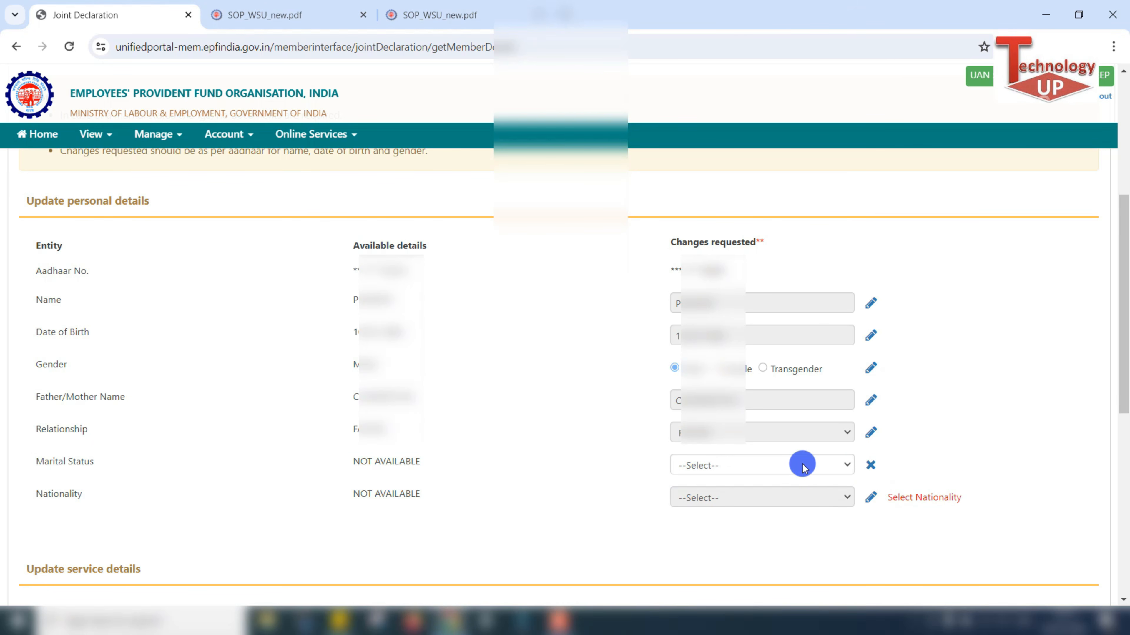
{"action": "left_click", "coordinate": [765, 465]}
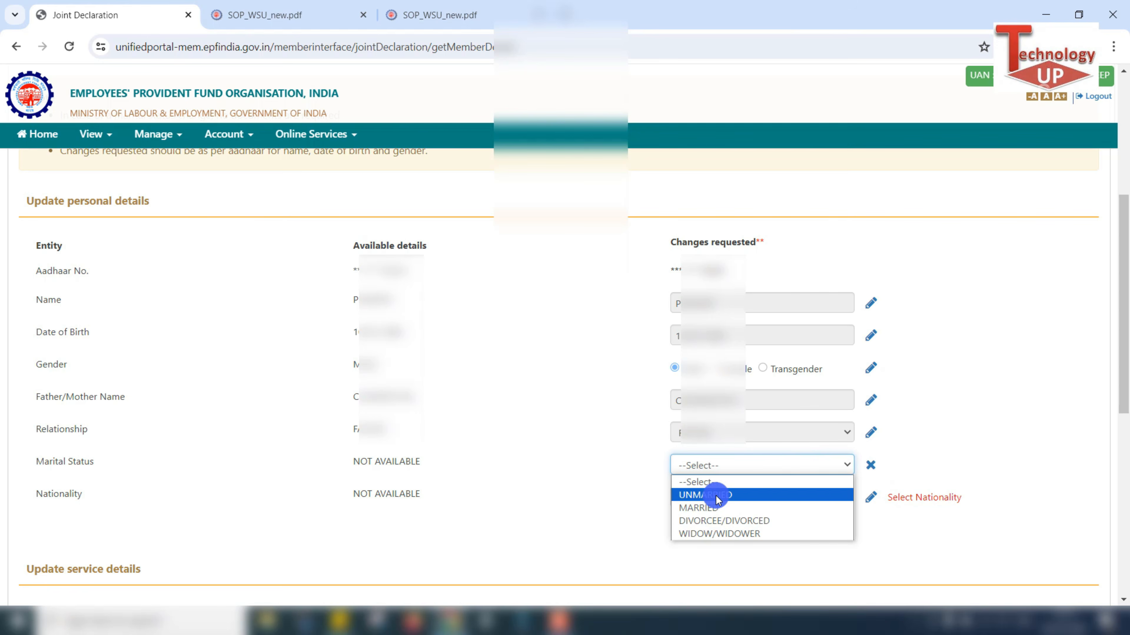
{"action": "left_click", "coordinate": [717, 507]}
- Unlock the requested Nationality in the personal details and set it to Indian
{"action": "left_click", "coordinate": [846, 497]}
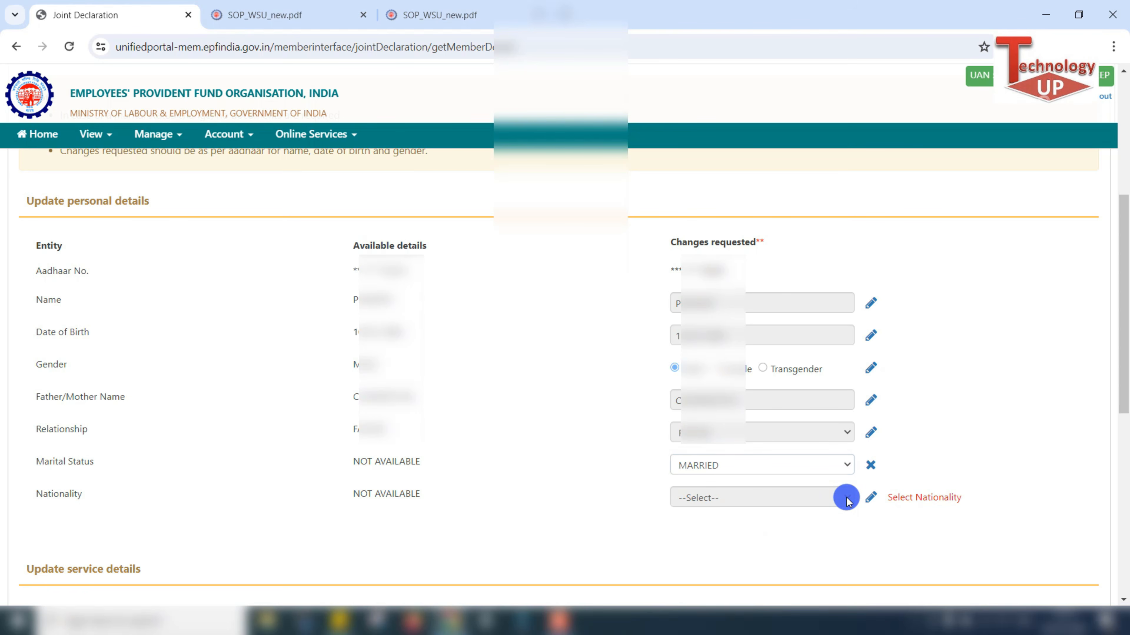
{"action": "left_click", "coordinate": [872, 501]}
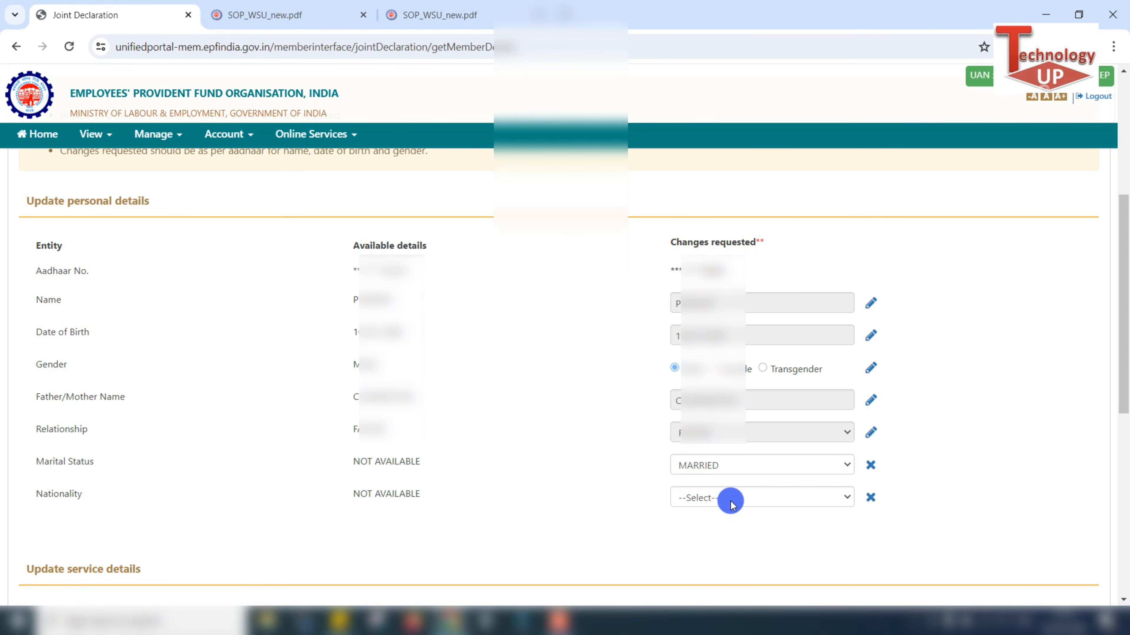
{"action": "left_click", "coordinate": [764, 498]}
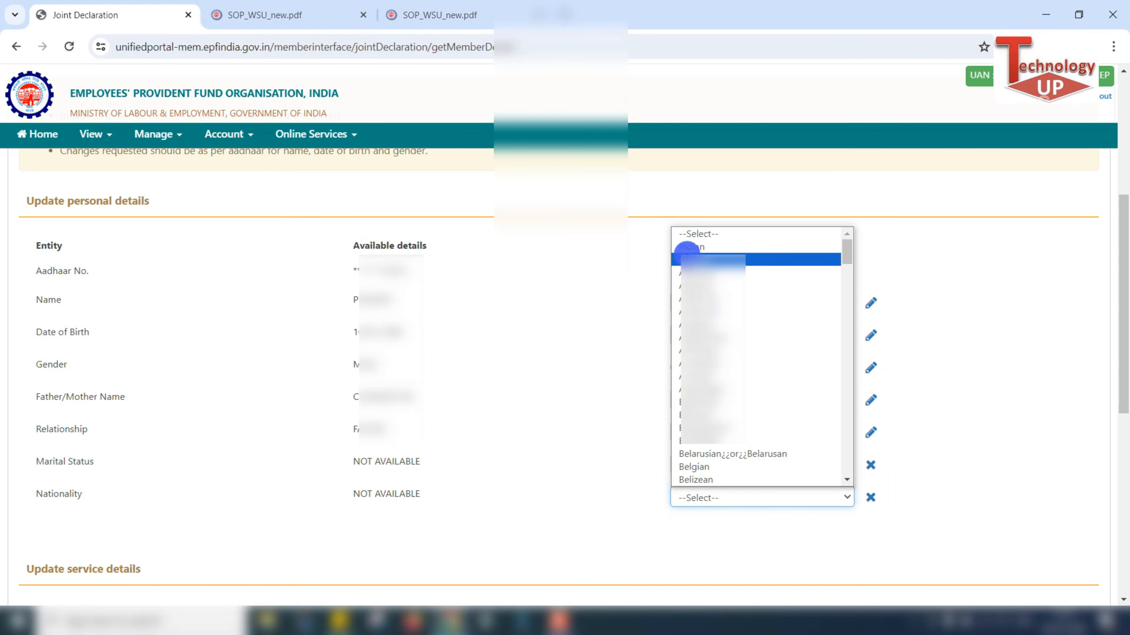
{"action": "left_click", "coordinate": [703, 248]}
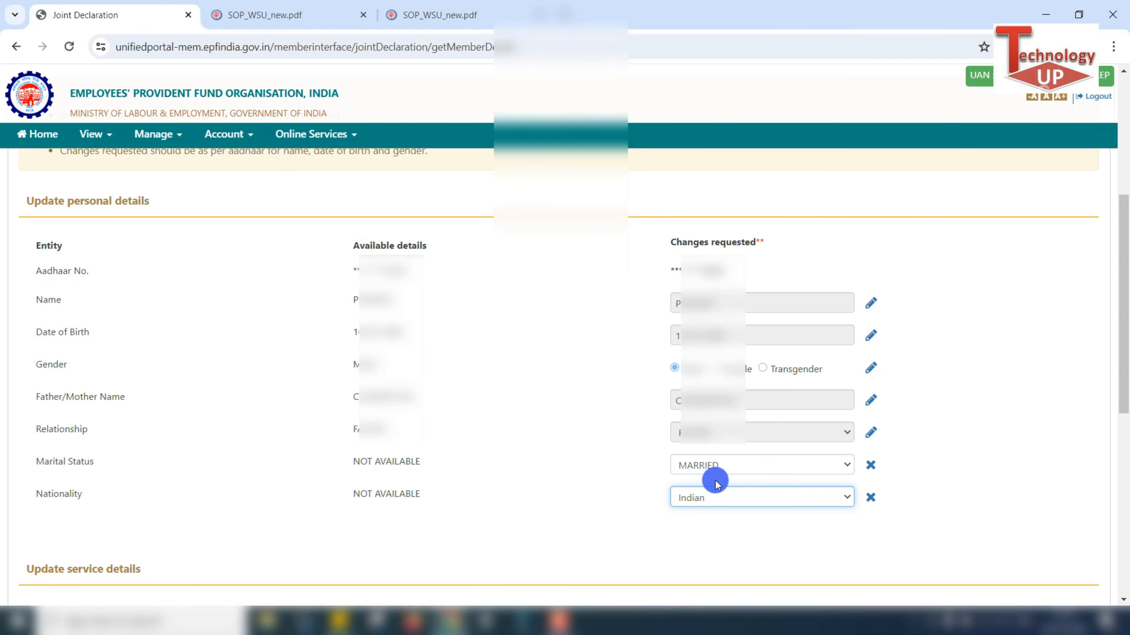
- Consent to providing the Aadhaar number for the joint declaration and proceed to the Upload Documents stage
{"action": "scroll", "coordinate": [712, 483], "scroll_direction": "down", "scroll_amount": 5}
{"action": "scroll", "coordinate": [711, 483], "scroll_direction": "down", "scroll_amount": 3}
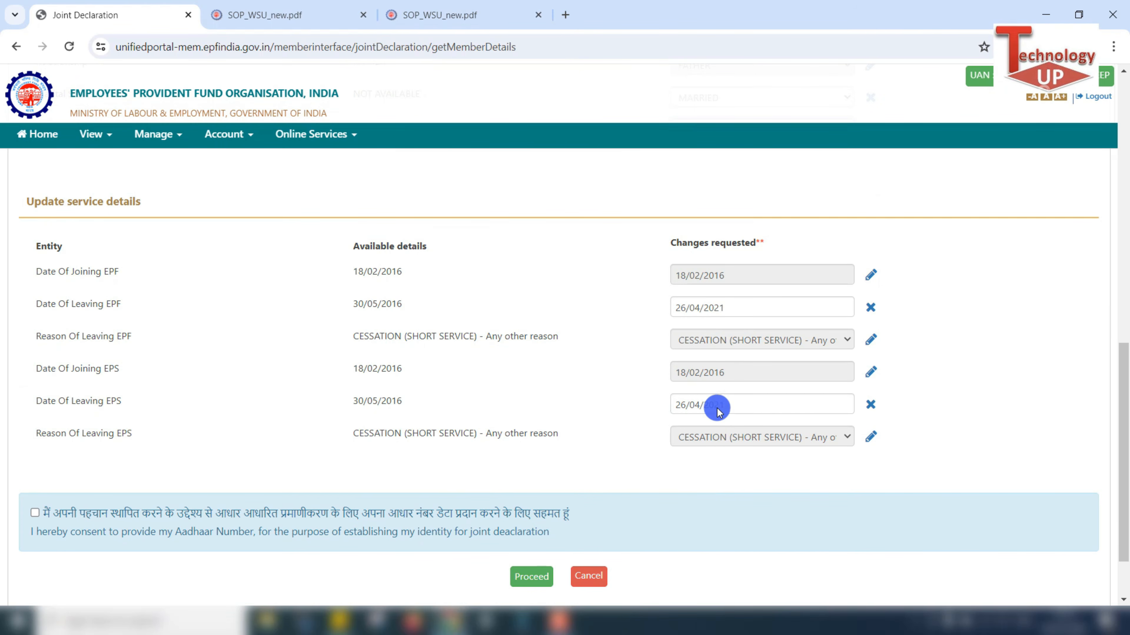
{"action": "scroll", "coordinate": [682, 463], "scroll_direction": "down", "scroll_amount": 2}
{"action": "scroll", "coordinate": [680, 463], "scroll_direction": "down", "scroll_amount": 1}
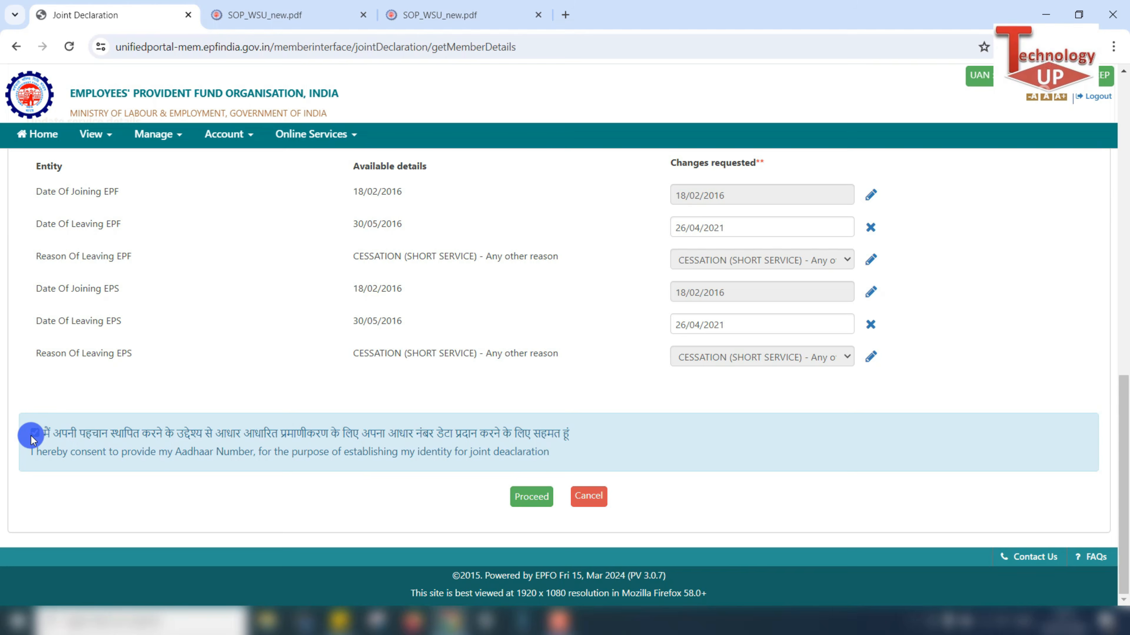
{"action": "left_click", "coordinate": [520, 498]}
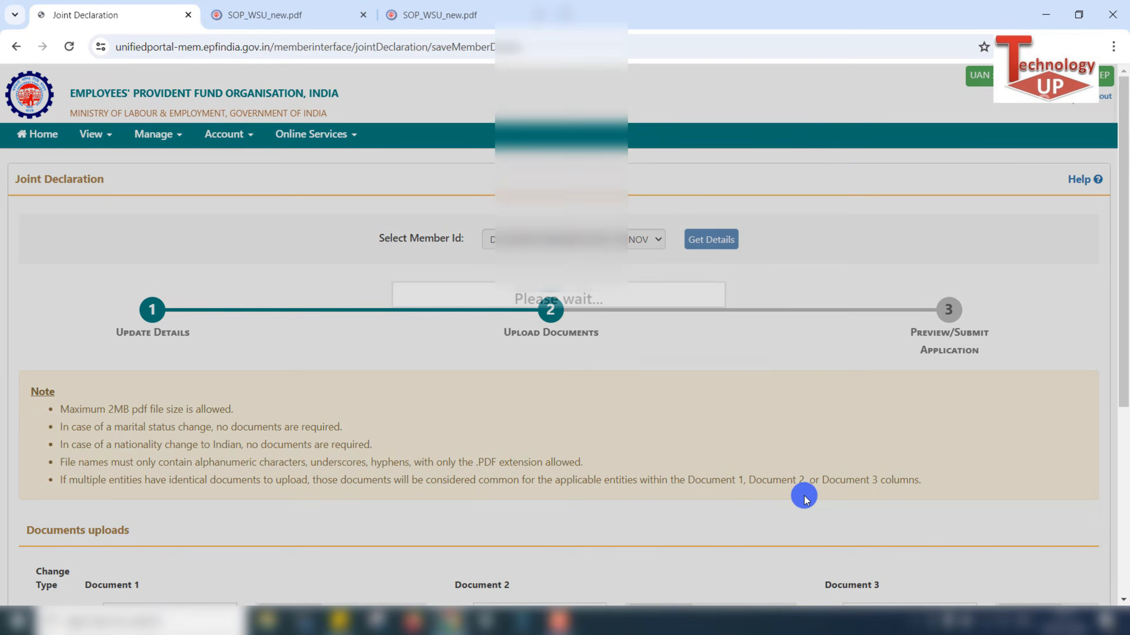
- Read the upload notes on file size and format, and check which change types require documents
{"action": "scroll", "coordinate": [803, 498], "scroll_direction": "down", "scroll_amount": 5}
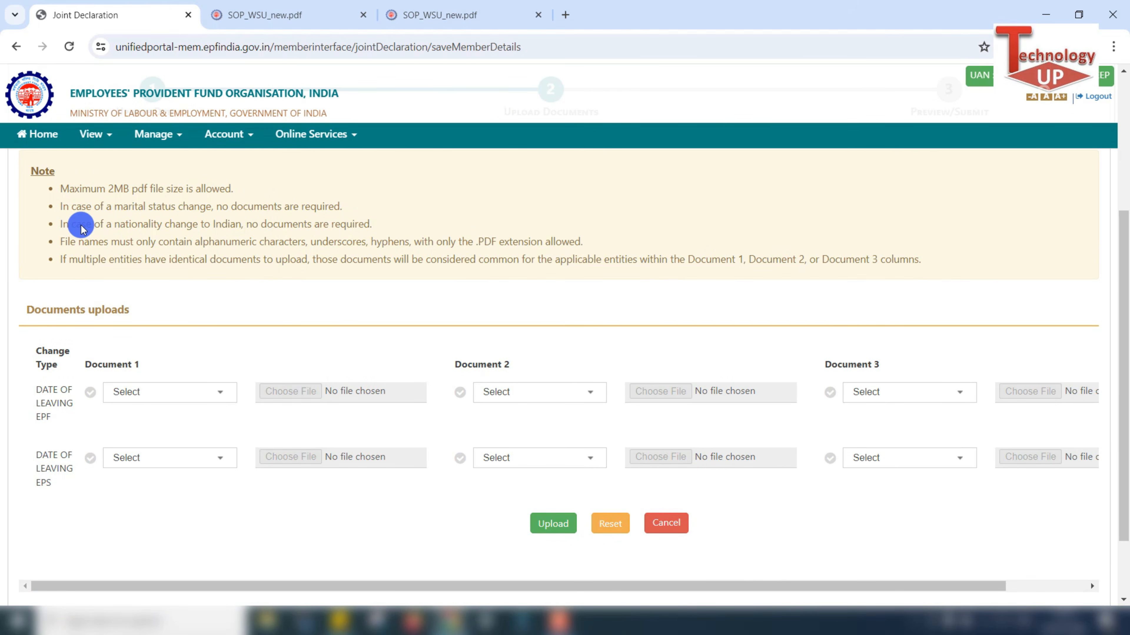
{"action": "mouse_move", "coordinate": [56, 180]}
{"action": "left_mouse_down"}
{"action": "mouse_move", "coordinate": [77, 191]}
{"action": "mouse_move", "coordinate": [251, 198]}
{"action": "left_mouse_up"}
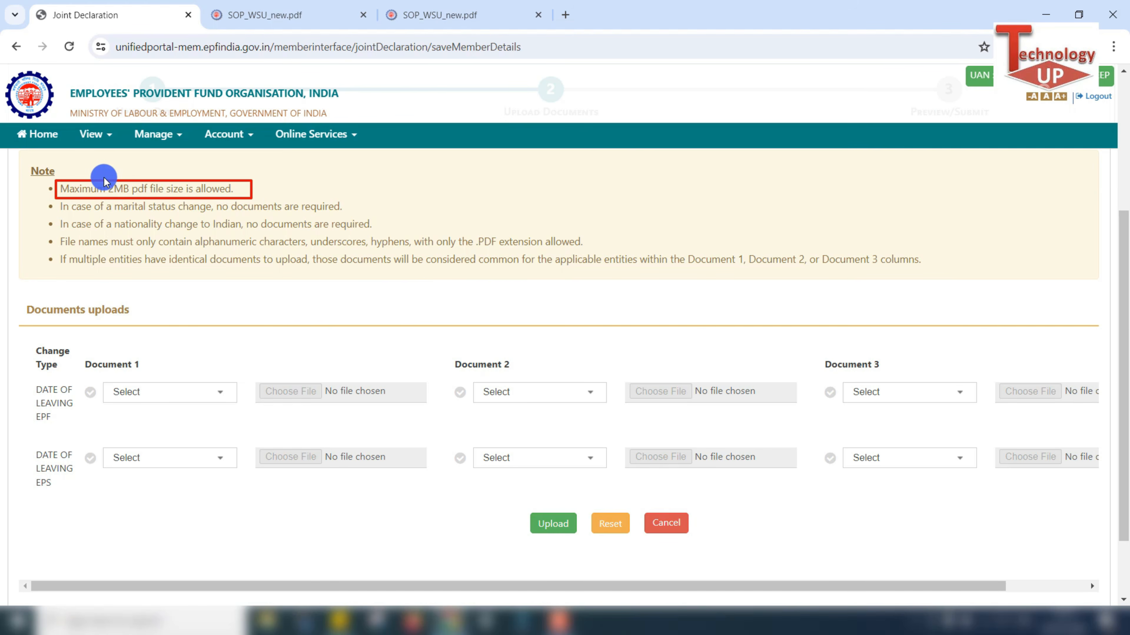
{"action": "left_click_drag", "start_coordinate": [102, 172], "coordinate": [128, 202]}
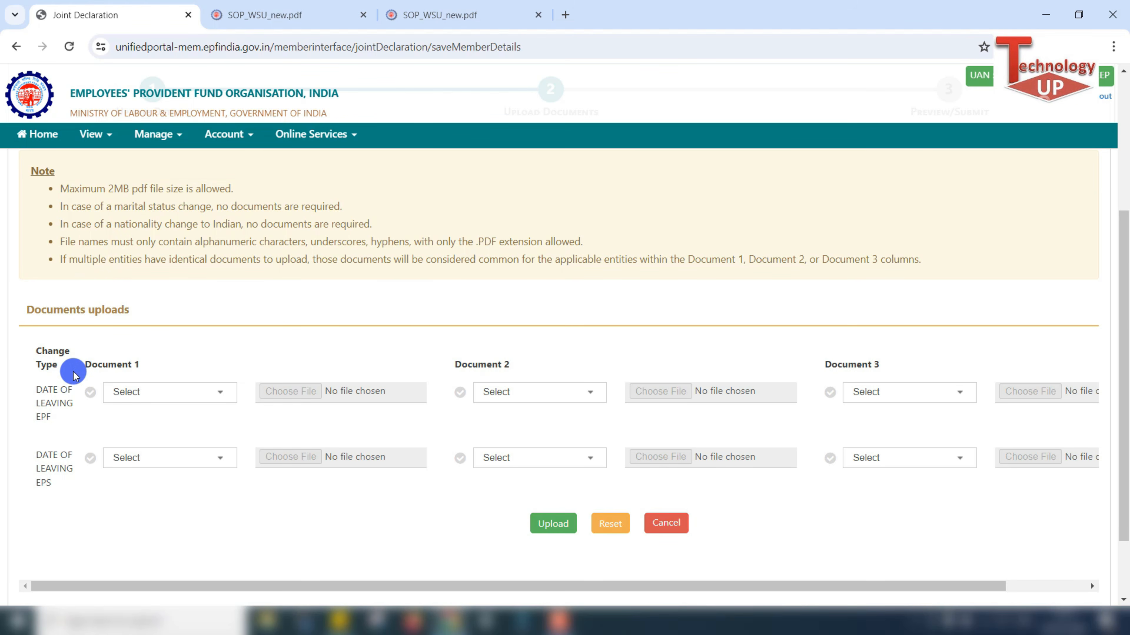
{"action": "left_click_drag", "start_coordinate": [25, 379], "coordinate": [73, 499]}
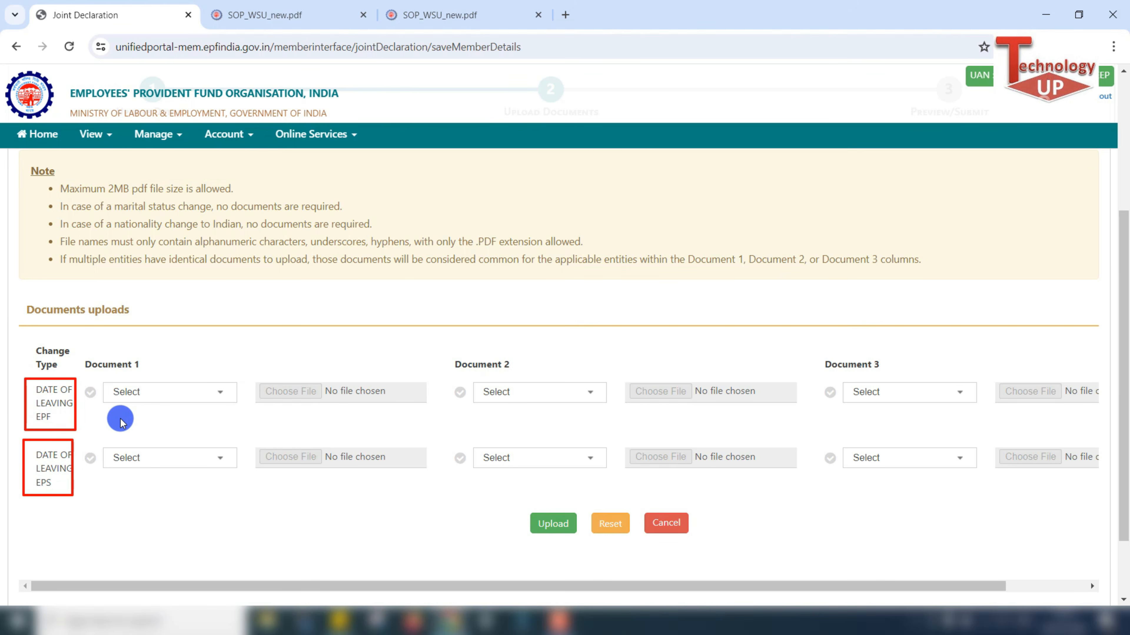
{"action": "left_click", "coordinate": [139, 392]}
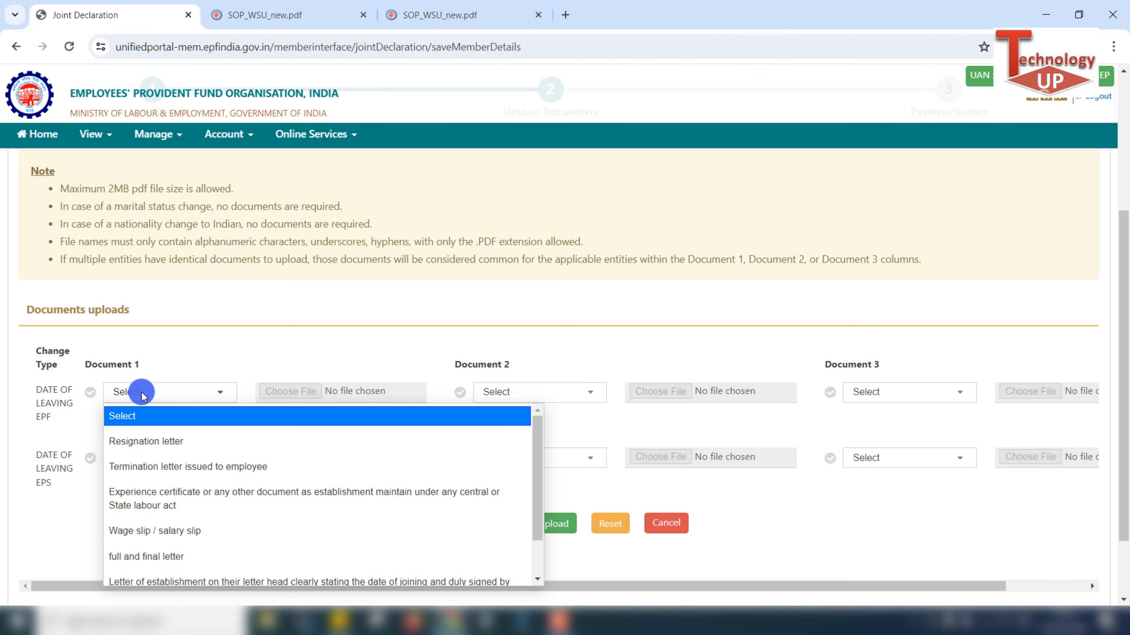
{"action": "left_click", "coordinate": [178, 447]}
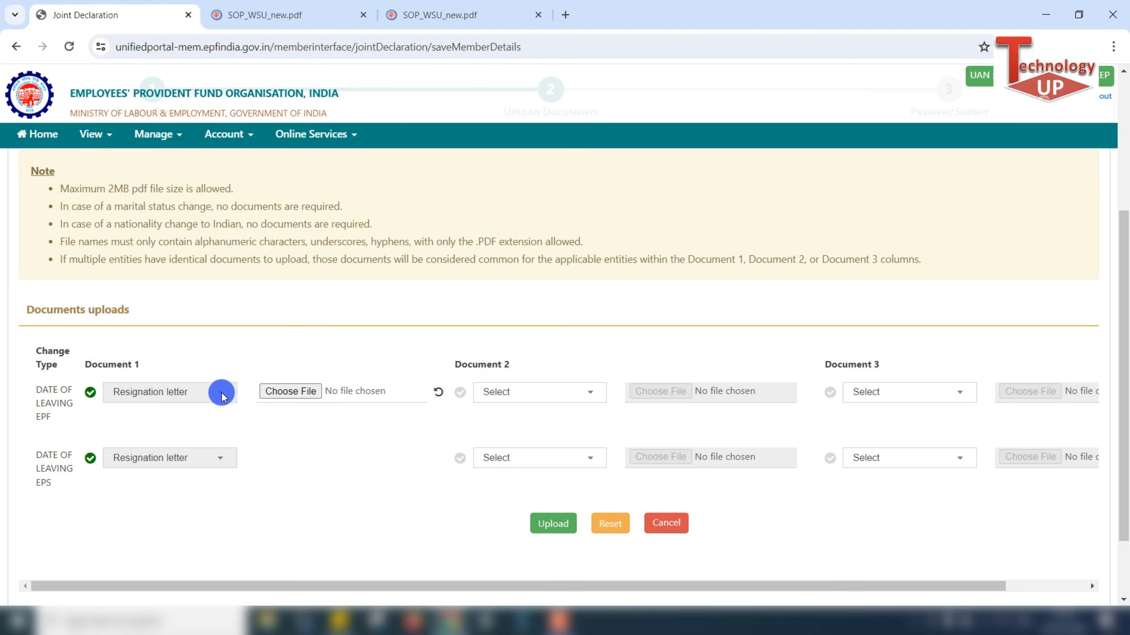
{"action": "left_click", "coordinate": [437, 395]}
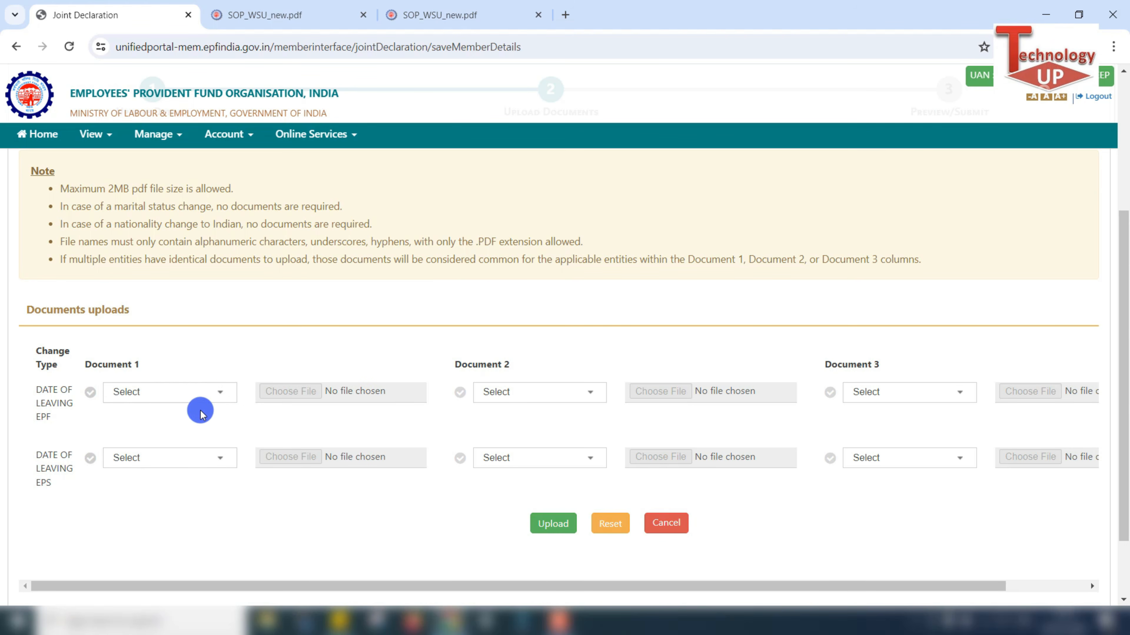
- Review the Document 1 types offered for Date of Leaving EPF, and look up the Date of Leaving documents in Table-G of the SOP PDF
{"action": "left_click", "coordinate": [176, 391]}
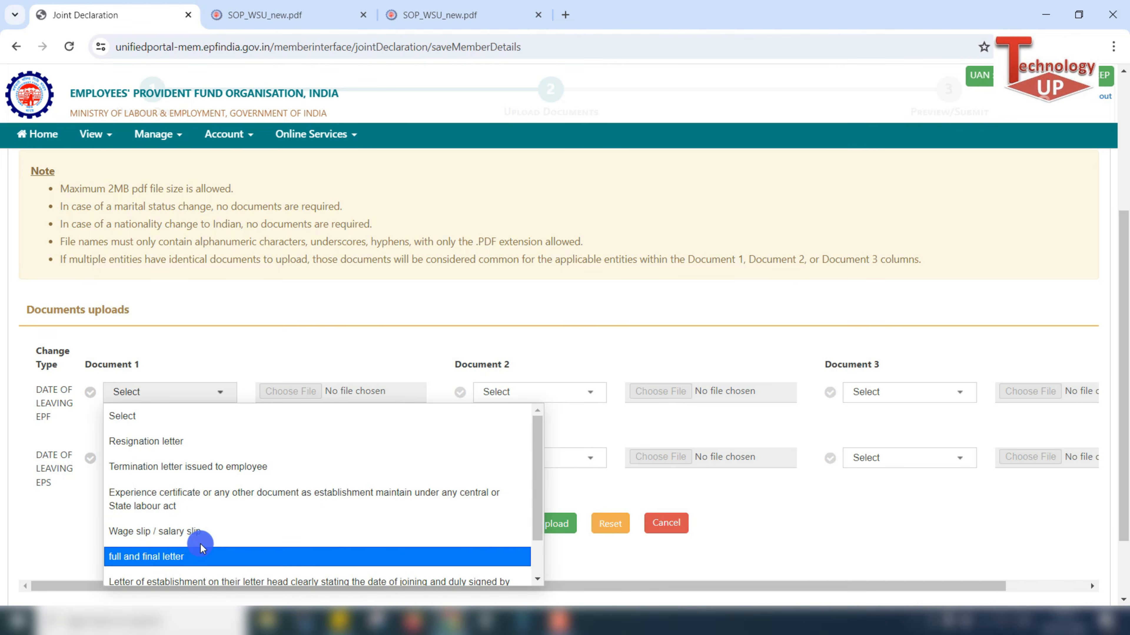
{"action": "scroll", "coordinate": [187, 534], "scroll_direction": "down", "scroll_amount": 1}
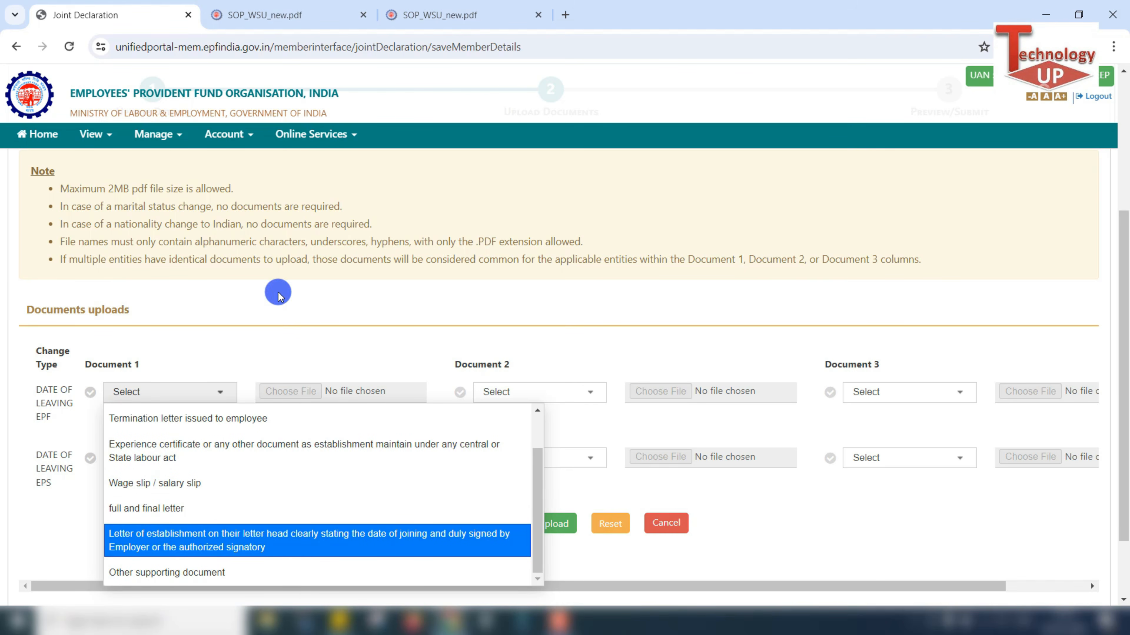
{"action": "left_click", "coordinate": [336, 13]}
{"action": "left_click", "coordinate": [430, 14]}
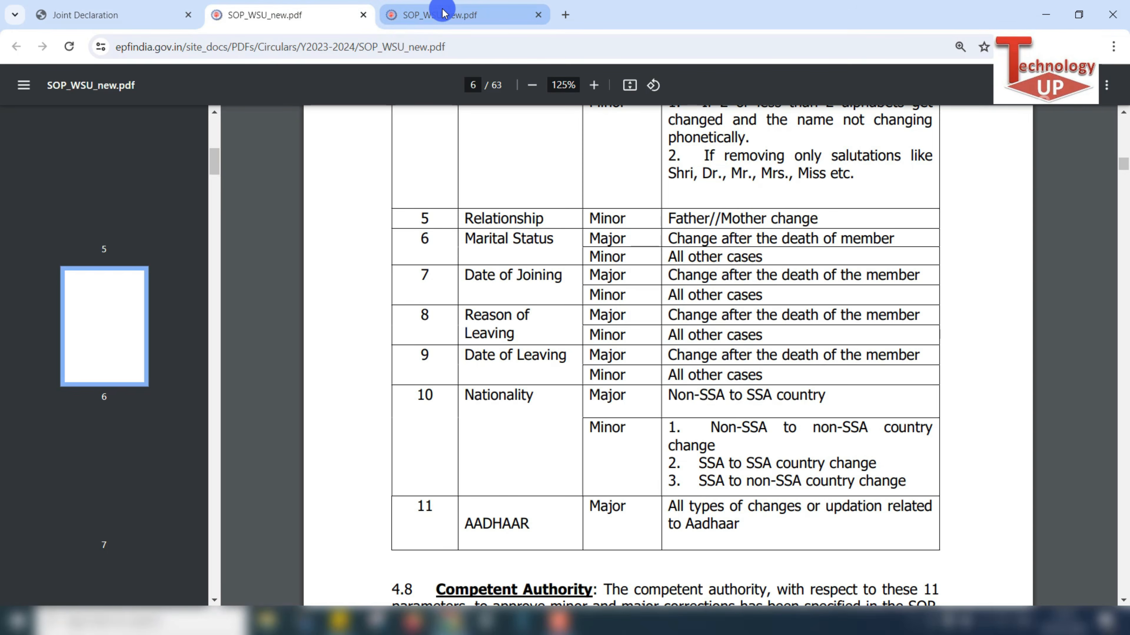
{"action": "left_click_drag", "start_coordinate": [627, 217], "coordinate": [788, 267]}
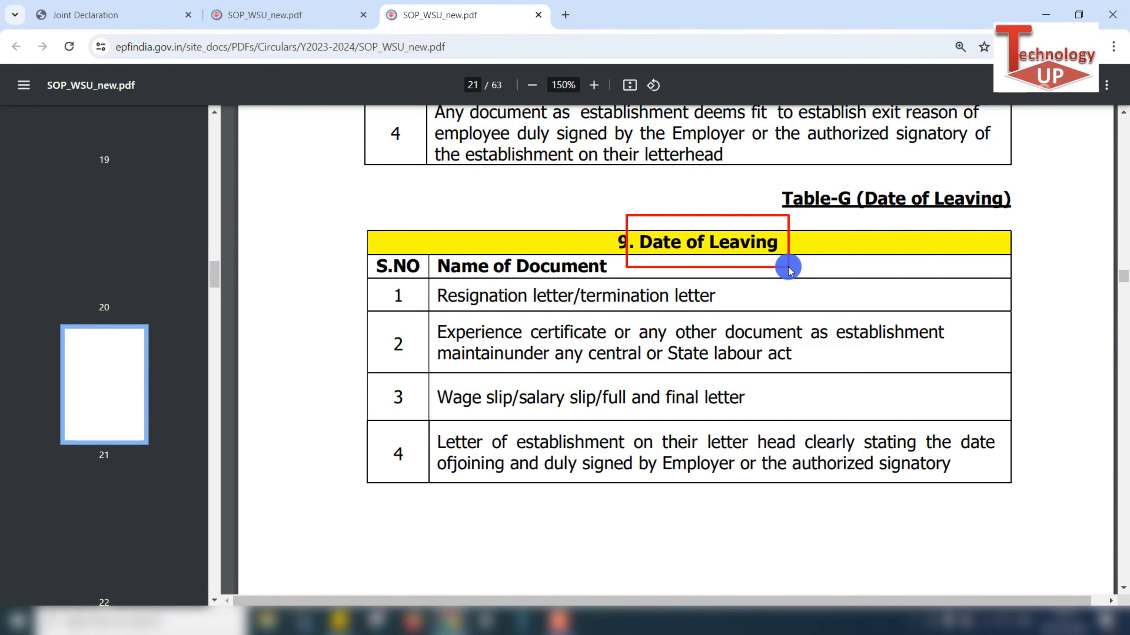
{"action": "mouse_move", "coordinate": [374, 279]}
{"action": "left_mouse_down"}
{"action": "mouse_move", "coordinate": [397, 367]}
{"action": "mouse_move", "coordinate": [917, 487]}
{"action": "mouse_move", "coordinate": [1024, 489]}
{"action": "left_mouse_up"}
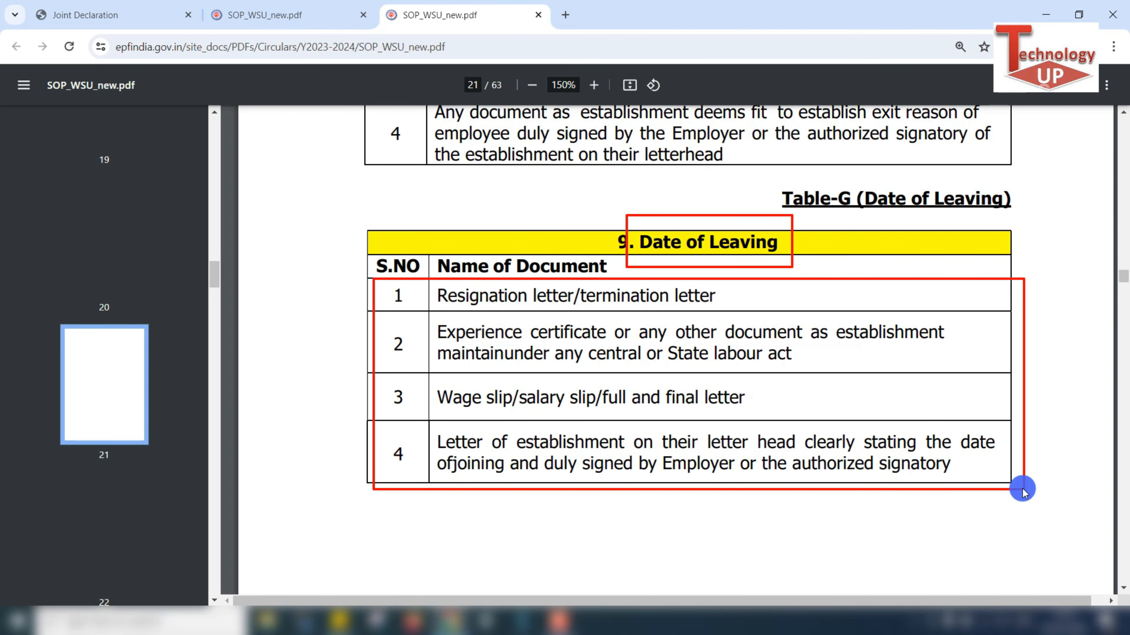
{"action": "key", "text": "Escape"}
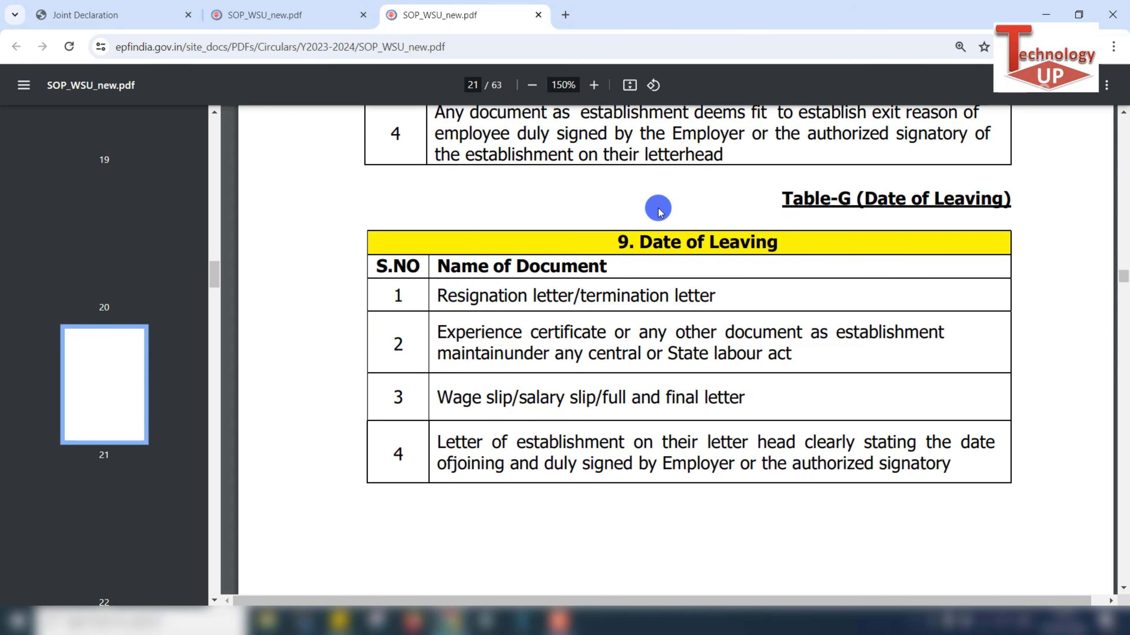
- Read through the documents accepted for a Date of Leaving correction in Table-G of the SOP PDF
{"action": "left_click_drag", "start_coordinate": [630, 216], "coordinate": [811, 261]}
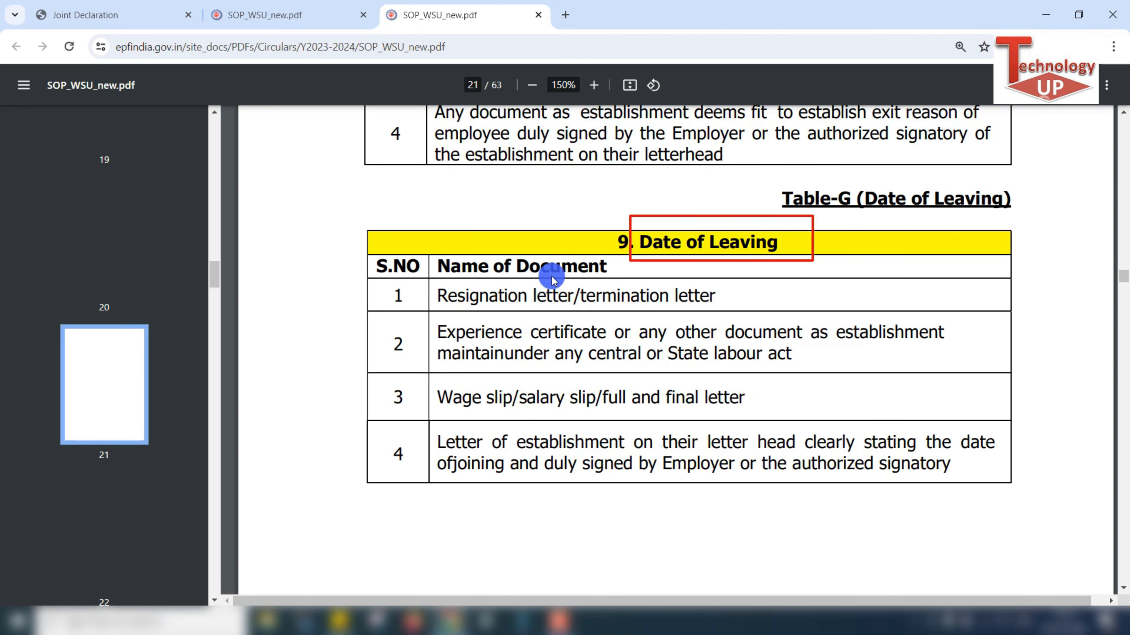
{"action": "left_click_drag", "start_coordinate": [429, 280], "coordinate": [569, 314]}
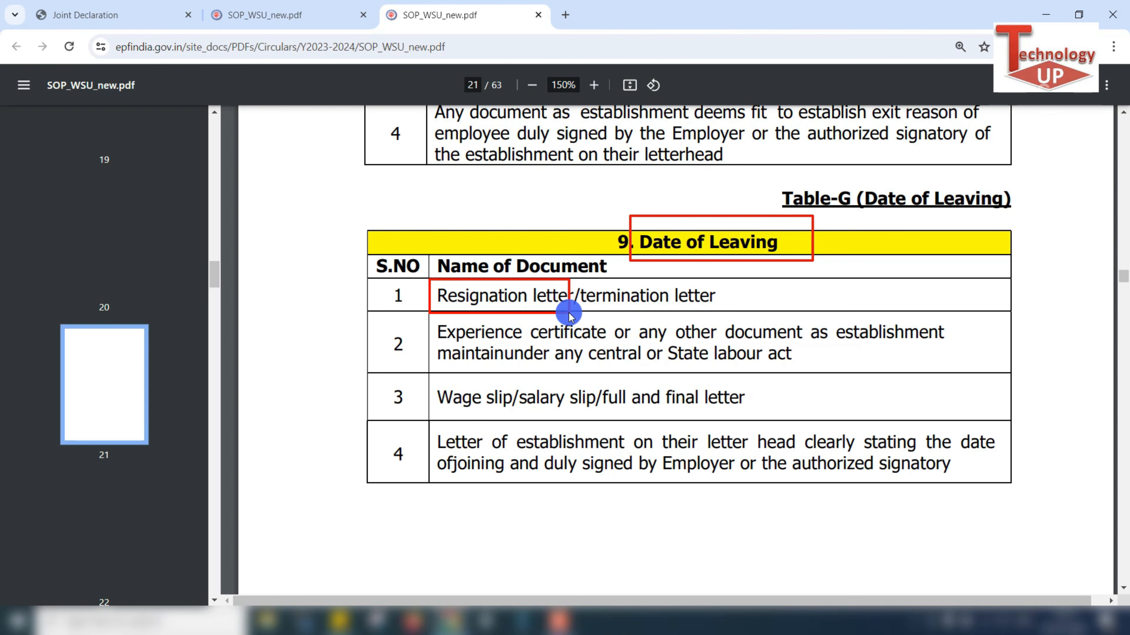
{"action": "left_click_drag", "start_coordinate": [575, 275], "coordinate": [733, 314]}
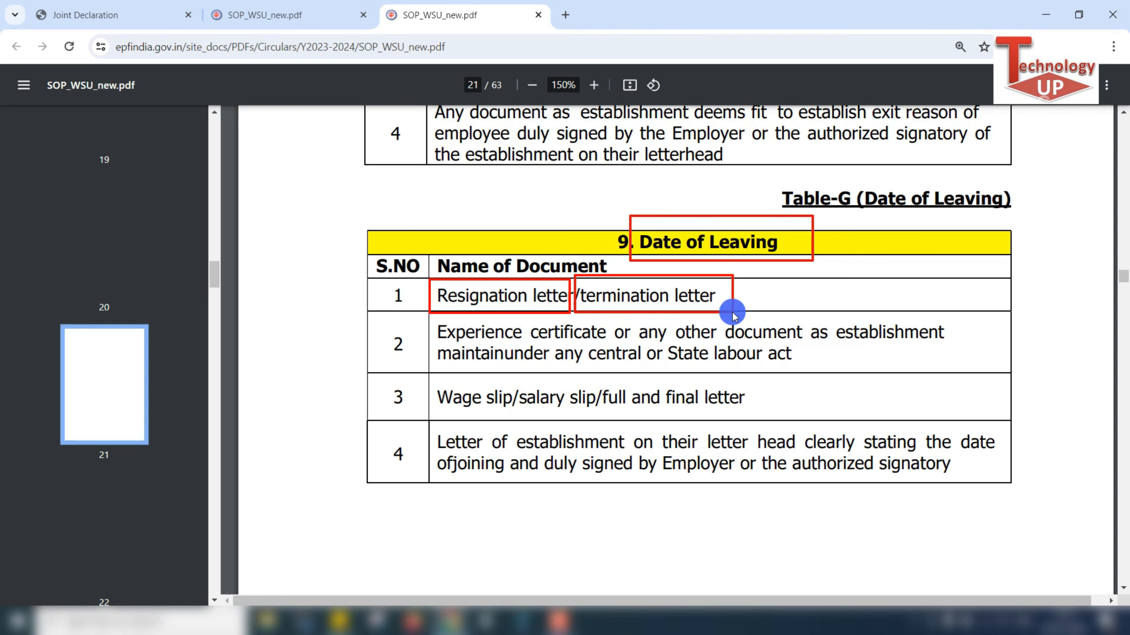
{"action": "mouse_move", "coordinate": [429, 312]}
{"action": "left_mouse_down"}
{"action": "mouse_move", "coordinate": [504, 350]}
{"action": "mouse_move", "coordinate": [616, 365]}
{"action": "mouse_move", "coordinate": [956, 372]}
{"action": "left_mouse_up"}
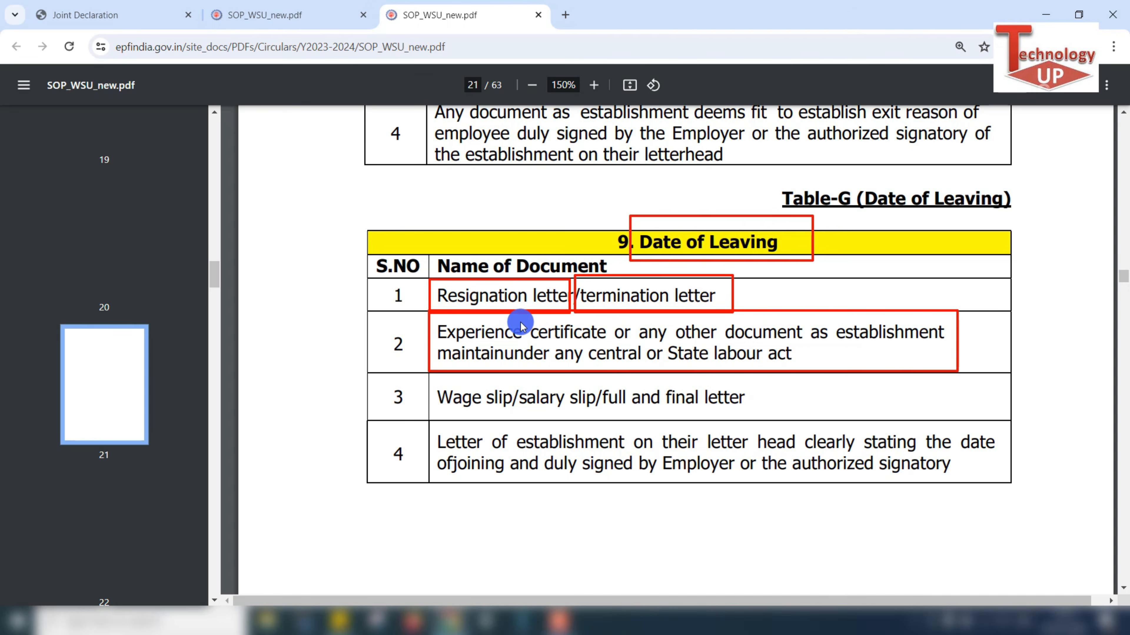
{"action": "mouse_move", "coordinate": [428, 374]}
{"action": "left_mouse_down"}
{"action": "mouse_move", "coordinate": [445, 394]}
{"action": "mouse_move", "coordinate": [605, 420]}
{"action": "mouse_move", "coordinate": [808, 420]}
{"action": "left_mouse_up"}
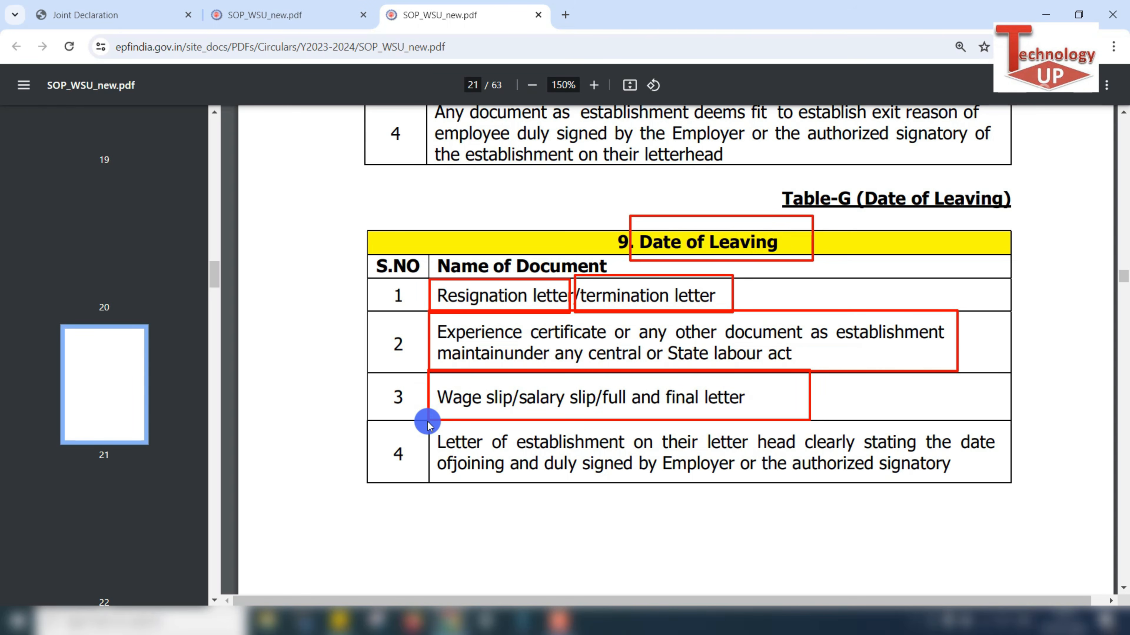
{"action": "mouse_move", "coordinate": [427, 421]}
{"action": "left_mouse_down"}
{"action": "mouse_move", "coordinate": [441, 464]}
{"action": "mouse_move", "coordinate": [729, 494]}
{"action": "mouse_move", "coordinate": [1017, 493]}
{"action": "left_mouse_up"}
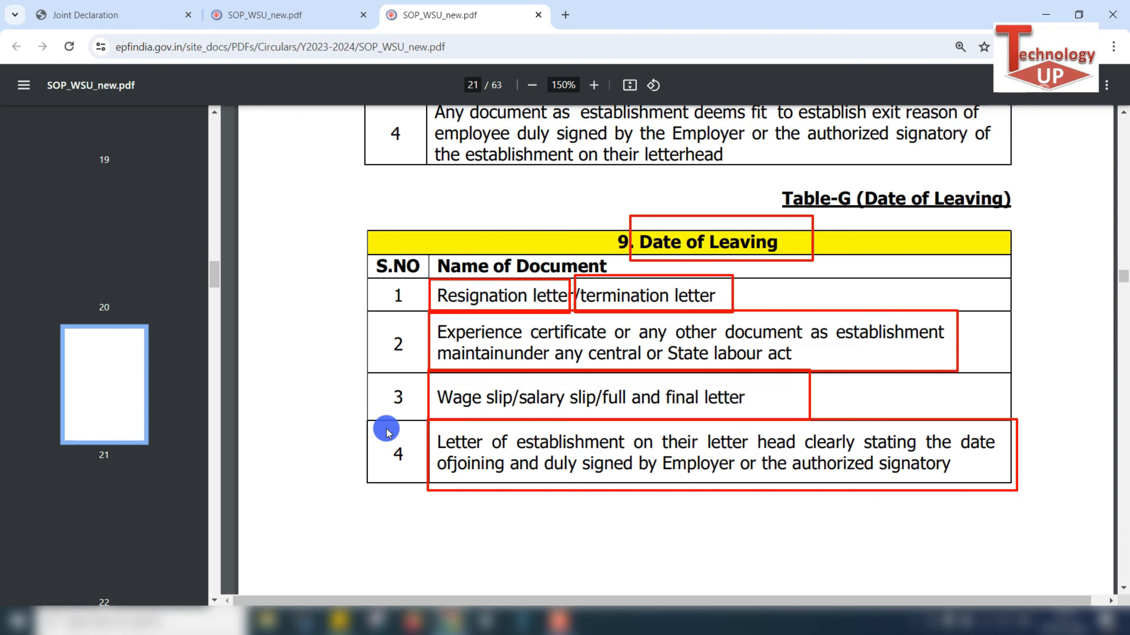
{"action": "mouse_move", "coordinate": [426, 416]}
{"action": "left_mouse_down"}
{"action": "mouse_move", "coordinate": [530, 494]}
{"action": "mouse_move", "coordinate": [1053, 503]}
{"action": "mouse_move", "coordinate": [1018, 503]}
{"action": "left_mouse_up"}
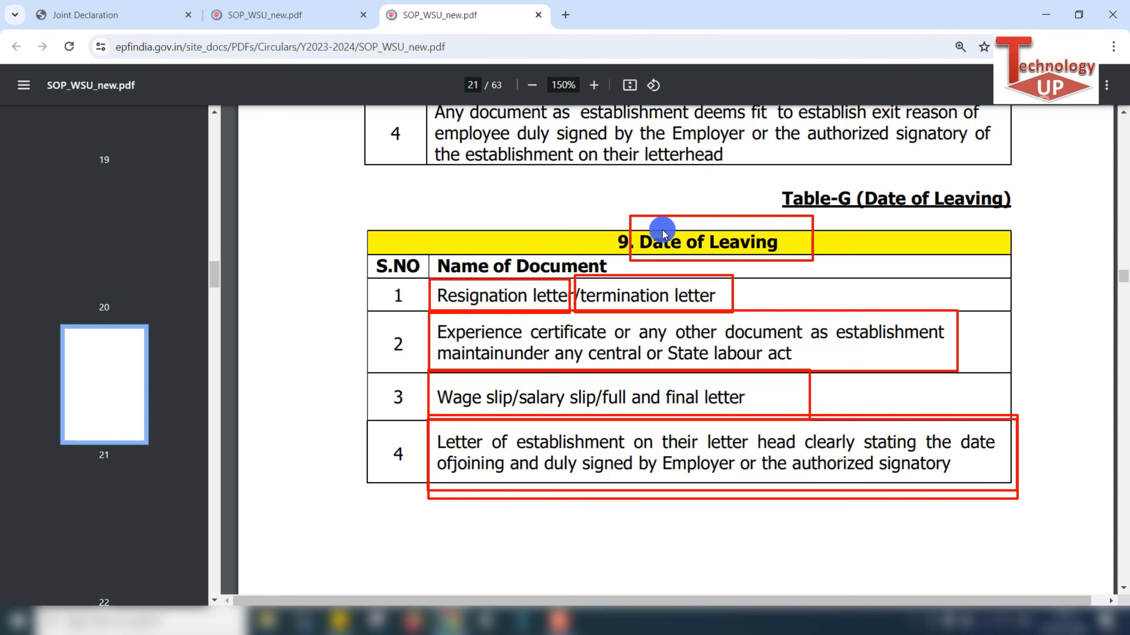
{"action": "key", "text": "Escape"}
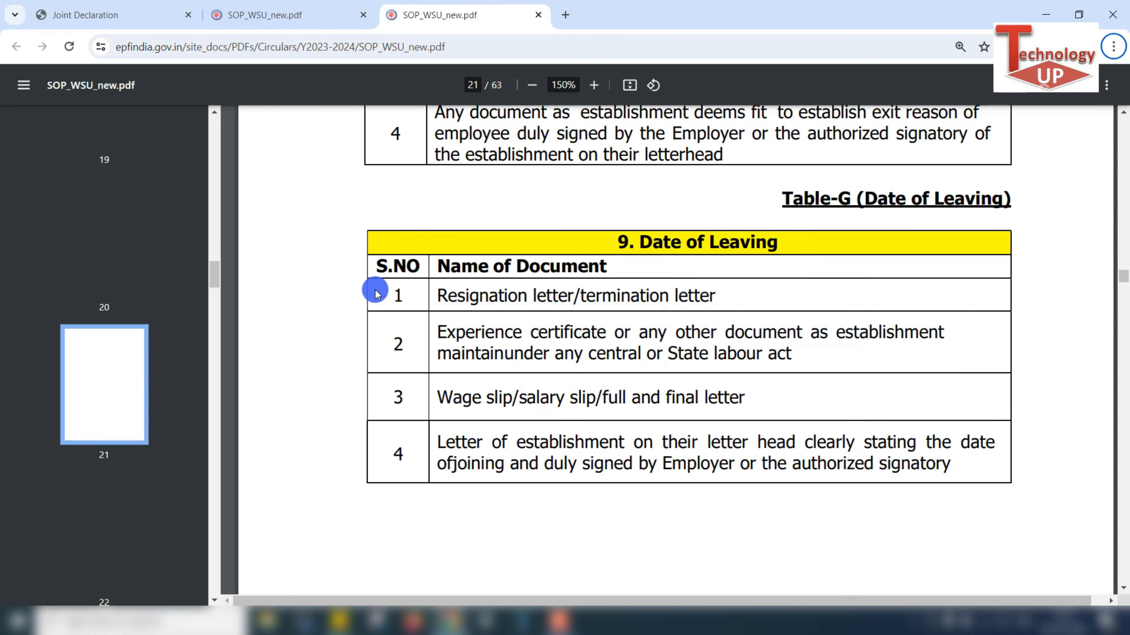
{"action": "mouse_move", "coordinate": [381, 278]}
{"action": "left_mouse_down"}
{"action": "mouse_move", "coordinate": [469, 312]}
{"action": "mouse_move", "coordinate": [902, 319]}
{"action": "left_mouse_up"}
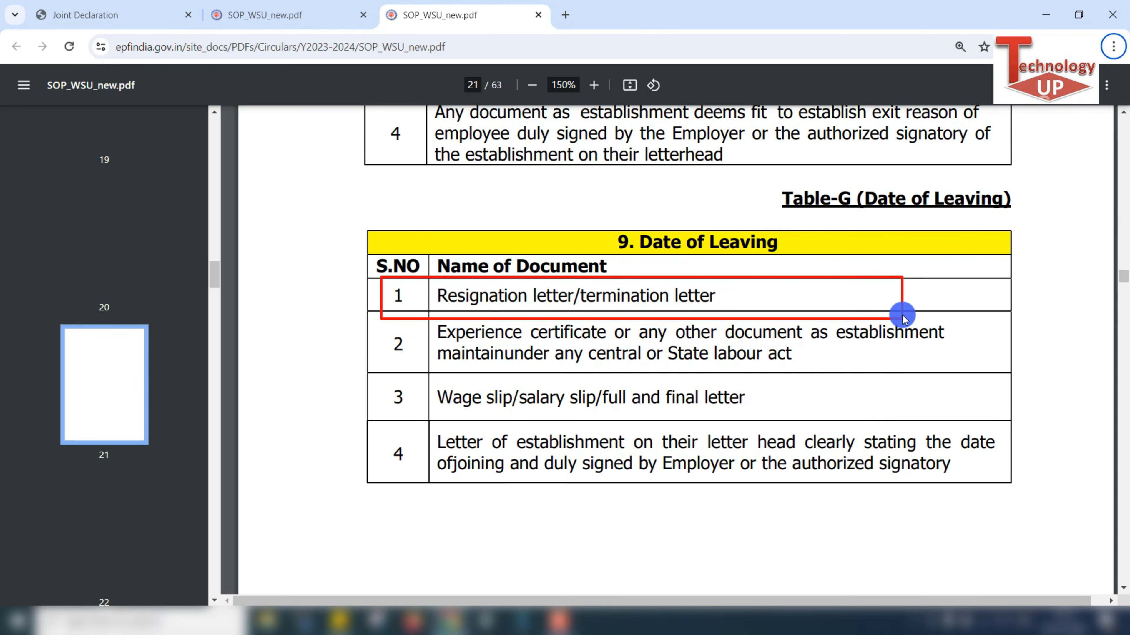
{"action": "key", "text": "Escape"}
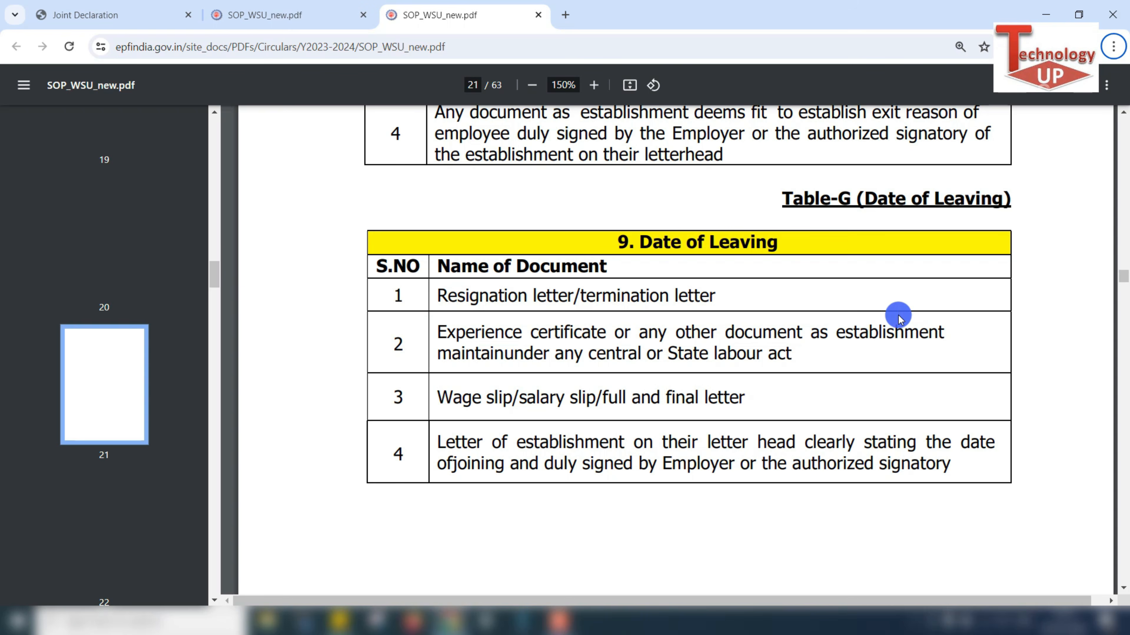
- Check on page 6 of the other open SOP copy which Date of Leaving changes count as major or minor
{"action": "left_click", "coordinate": [275, 15]}
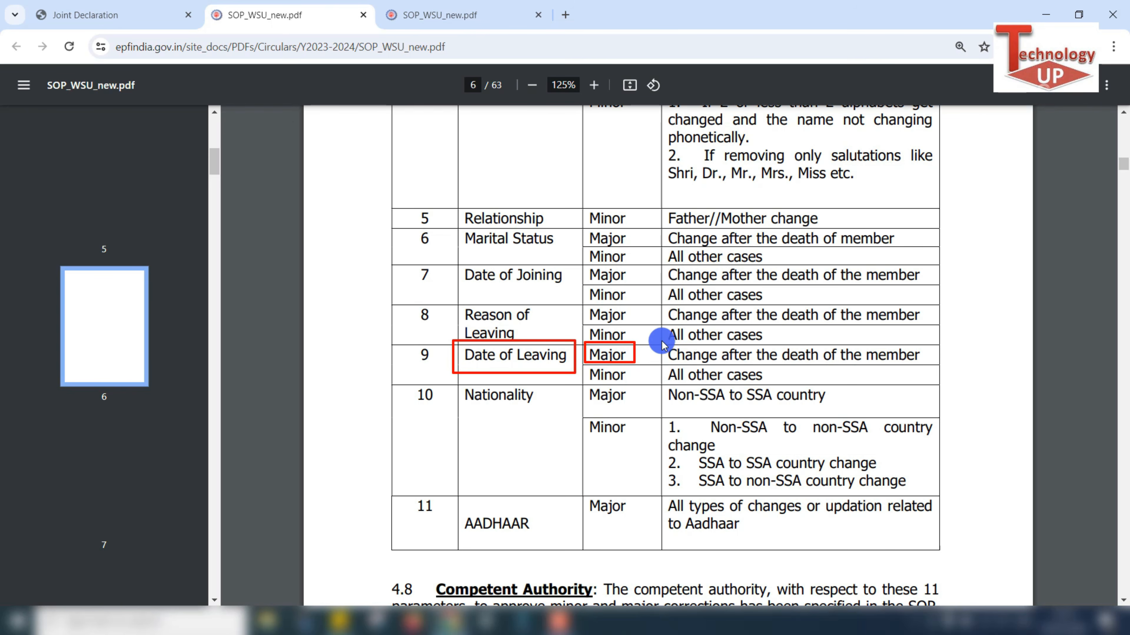
{"action": "mouse_move", "coordinate": [660, 340]}
{"action": "left_mouse_down"}
{"action": "mouse_move", "coordinate": [724, 363]}
{"action": "mouse_move", "coordinate": [934, 363]}
{"action": "left_mouse_up"}
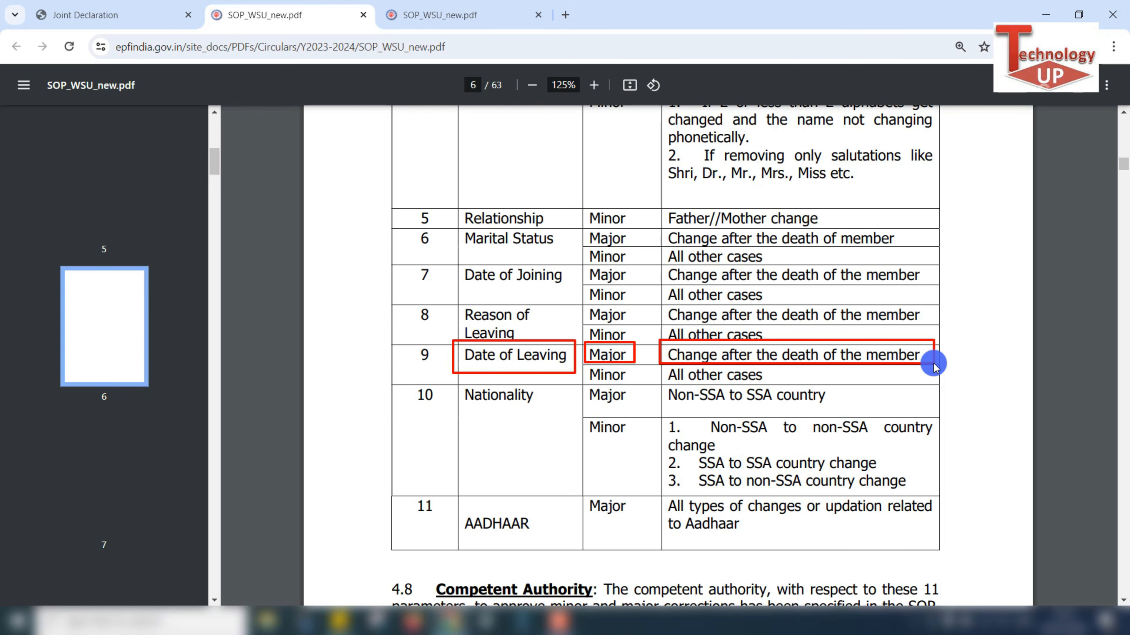
{"action": "left_click_drag", "start_coordinate": [587, 365], "coordinate": [775, 382]}
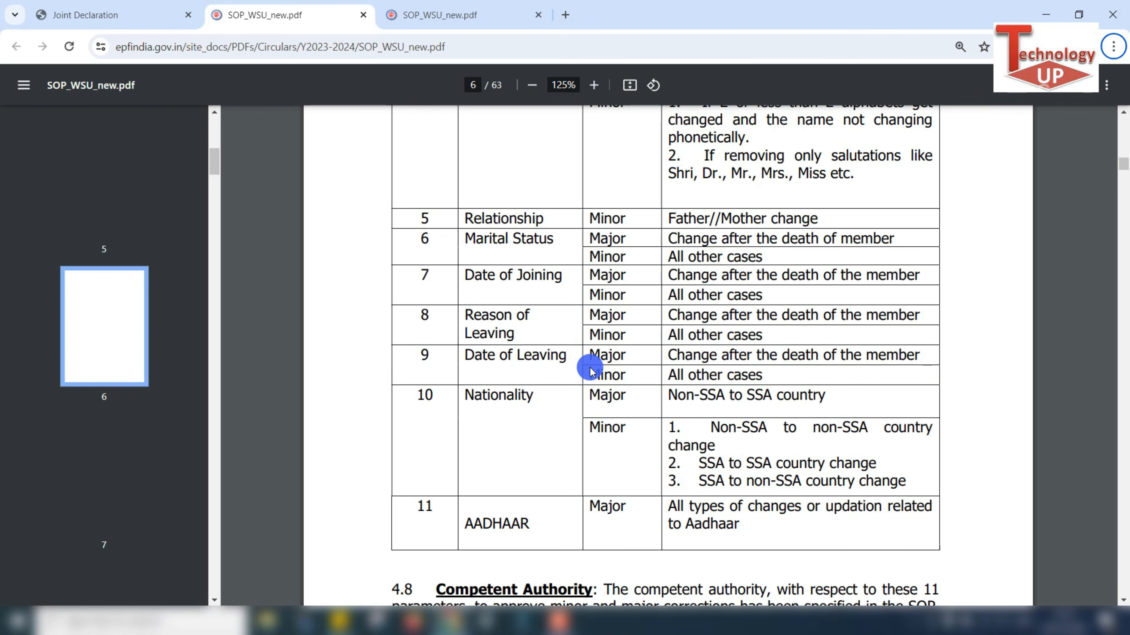
{"action": "left_click_drag", "start_coordinate": [582, 365], "coordinate": [783, 390]}
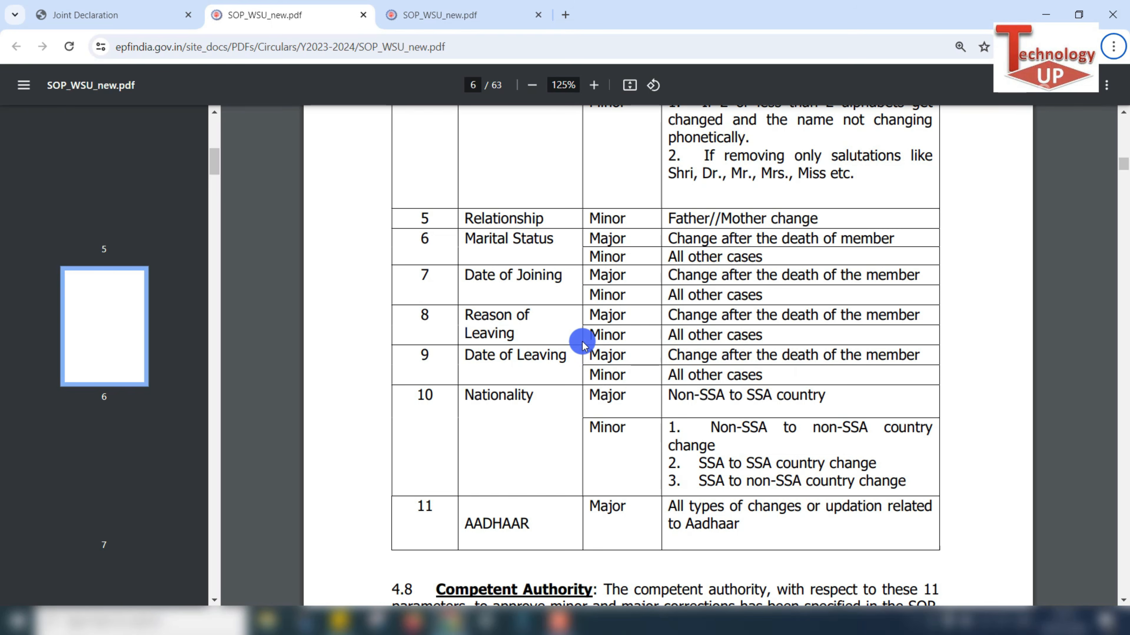
{"action": "mouse_move", "coordinate": [582, 344]}
{"action": "left_mouse_down"}
{"action": "mouse_move", "coordinate": [636, 358]}
{"action": "mouse_move", "coordinate": [933, 368]}
{"action": "left_mouse_up"}
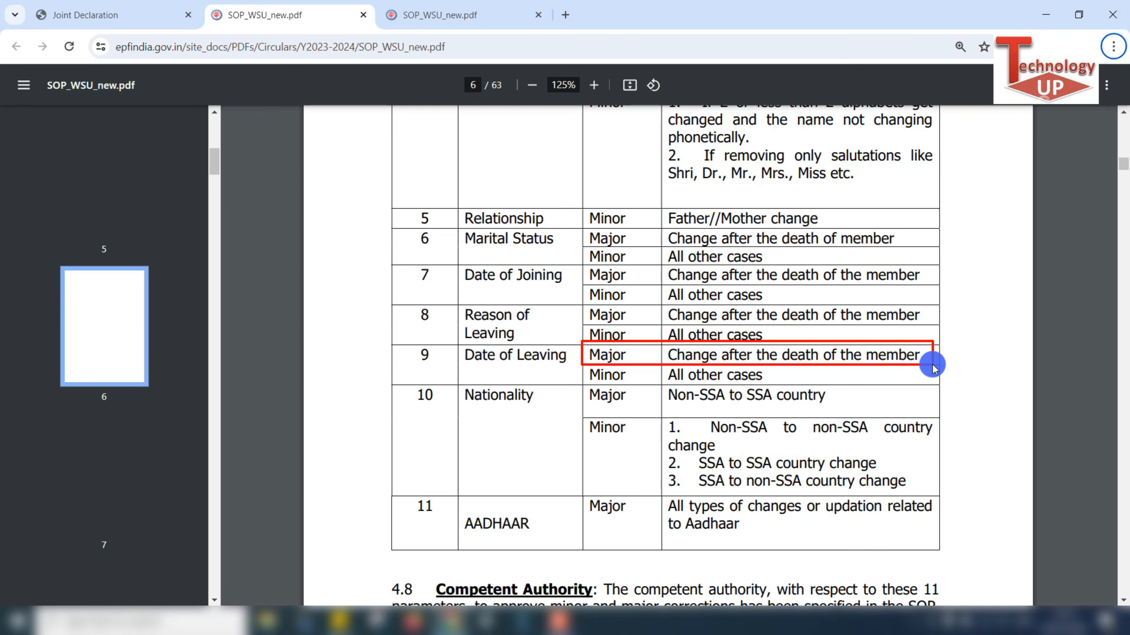
- Find SOP section 4.9 on Documentary Proof and check how many documents minor and major changes require
{"action": "scroll", "coordinate": [595, 369], "scroll_direction": "up", "scroll_amount": 9}
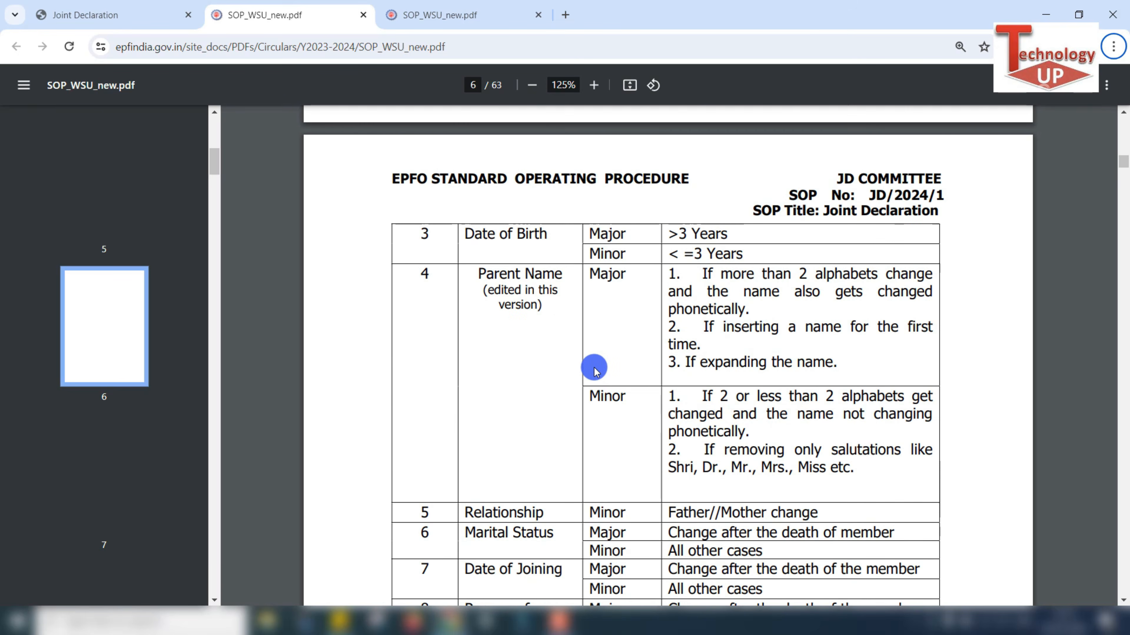
{"action": "scroll", "coordinate": [595, 369], "scroll_direction": "up", "scroll_amount": 18}
{"action": "scroll", "coordinate": [595, 368], "scroll_direction": "up", "scroll_amount": 12}
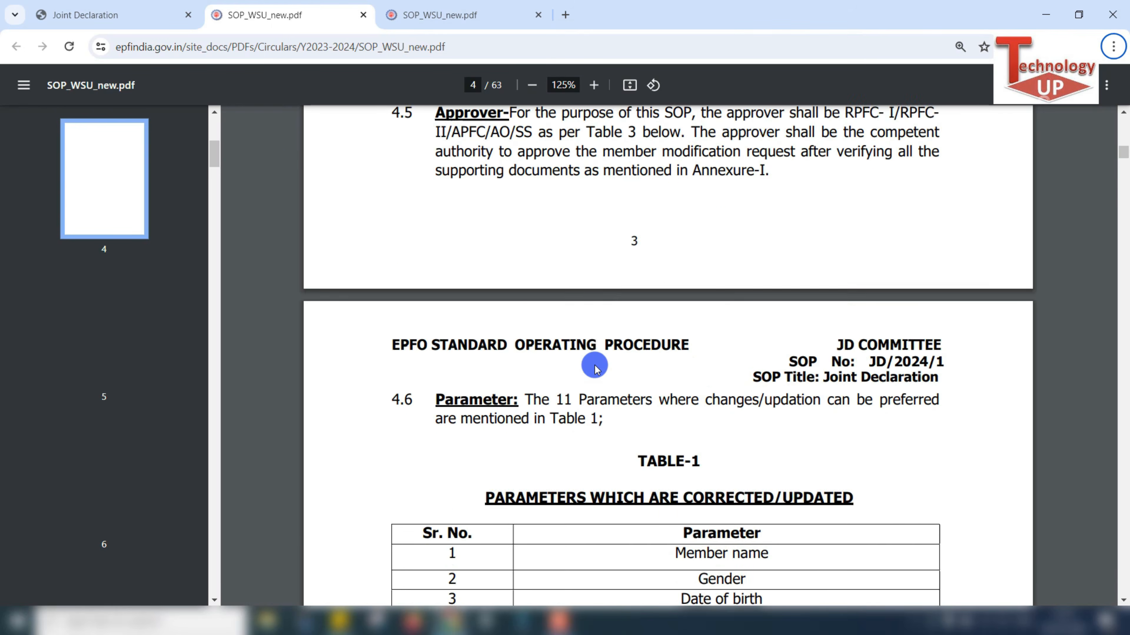
{"action": "scroll", "coordinate": [595, 369], "scroll_direction": "up", "scroll_amount": 6}
{"action": "scroll", "coordinate": [658, 331], "scroll_direction": "down", "scroll_amount": 20}
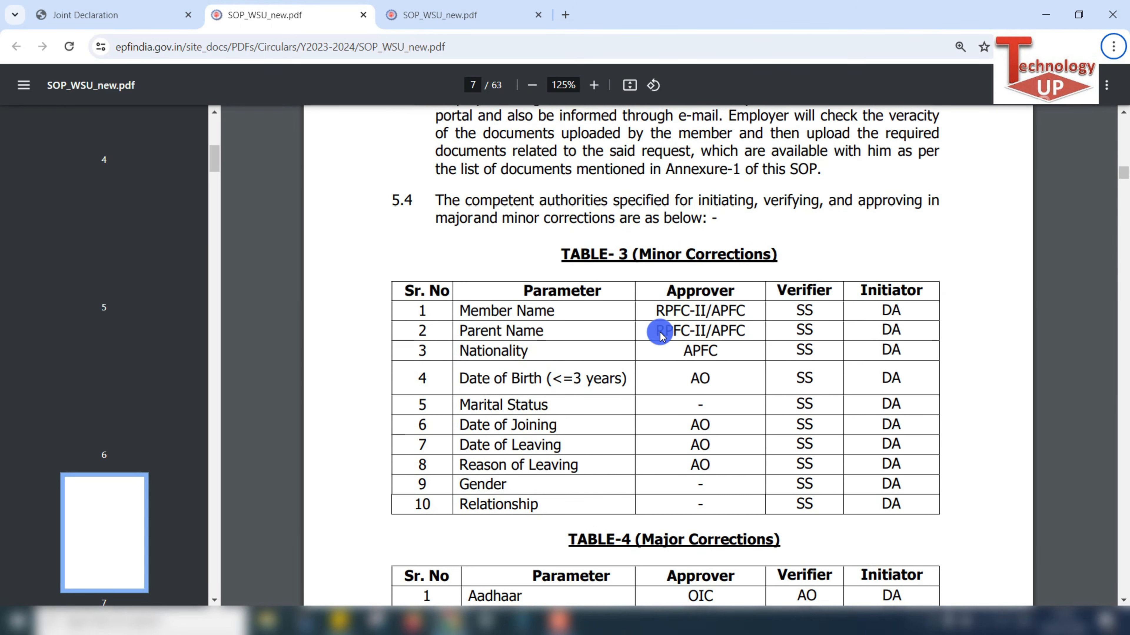
{"action": "scroll", "coordinate": [661, 331], "scroll_direction": "down", "scroll_amount": 8}
{"action": "scroll", "coordinate": [661, 328], "scroll_direction": "up", "scroll_amount": 10}
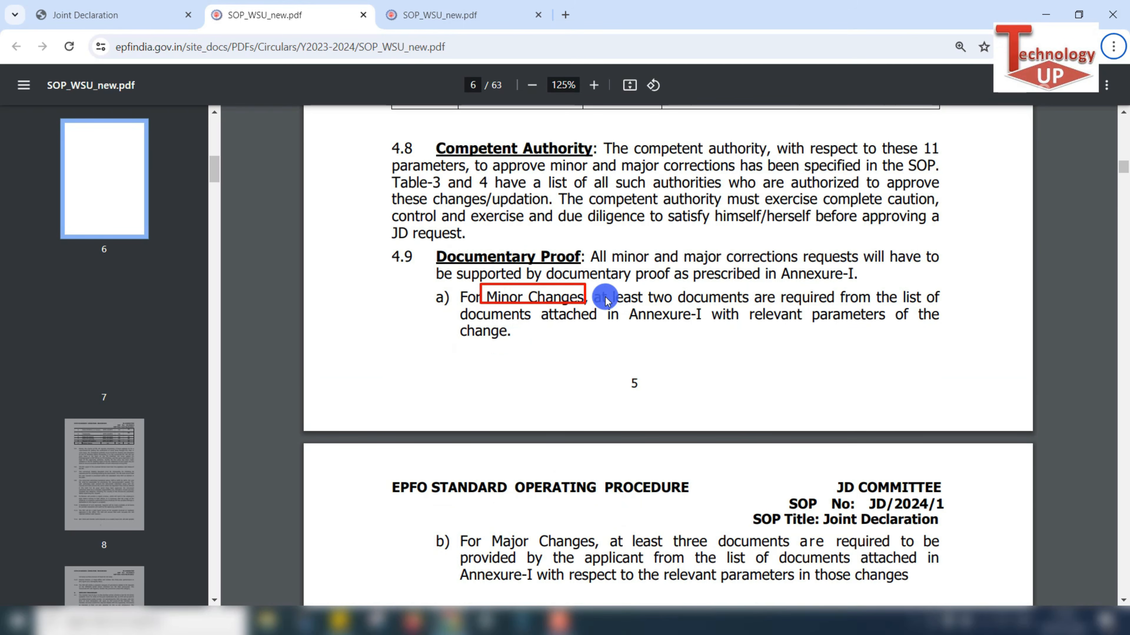
{"action": "left_click_drag", "start_coordinate": [605, 286], "coordinate": [754, 307]}
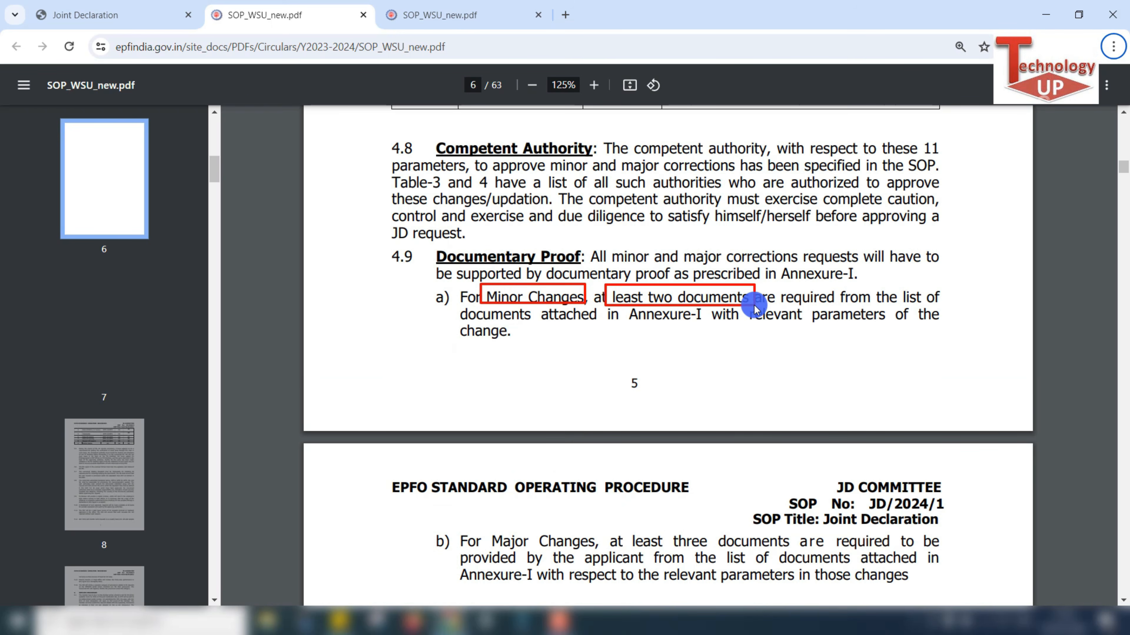
{"action": "scroll", "coordinate": [718, 338], "scroll_direction": "down", "scroll_amount": 3}
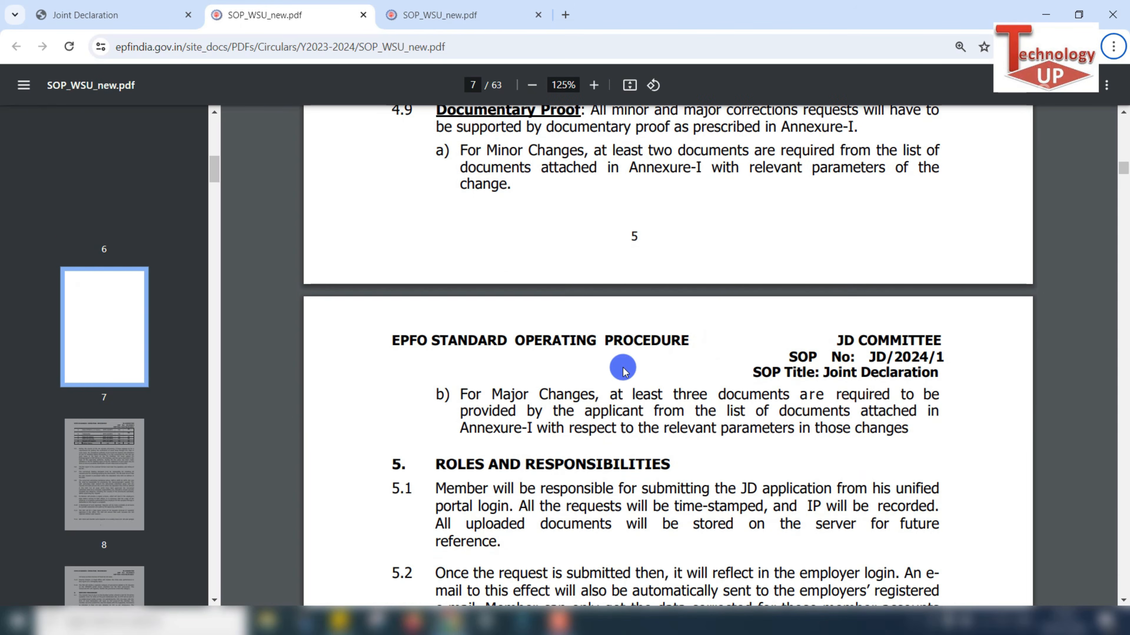
{"action": "left_click_drag", "start_coordinate": [484, 380], "coordinate": [597, 404]}
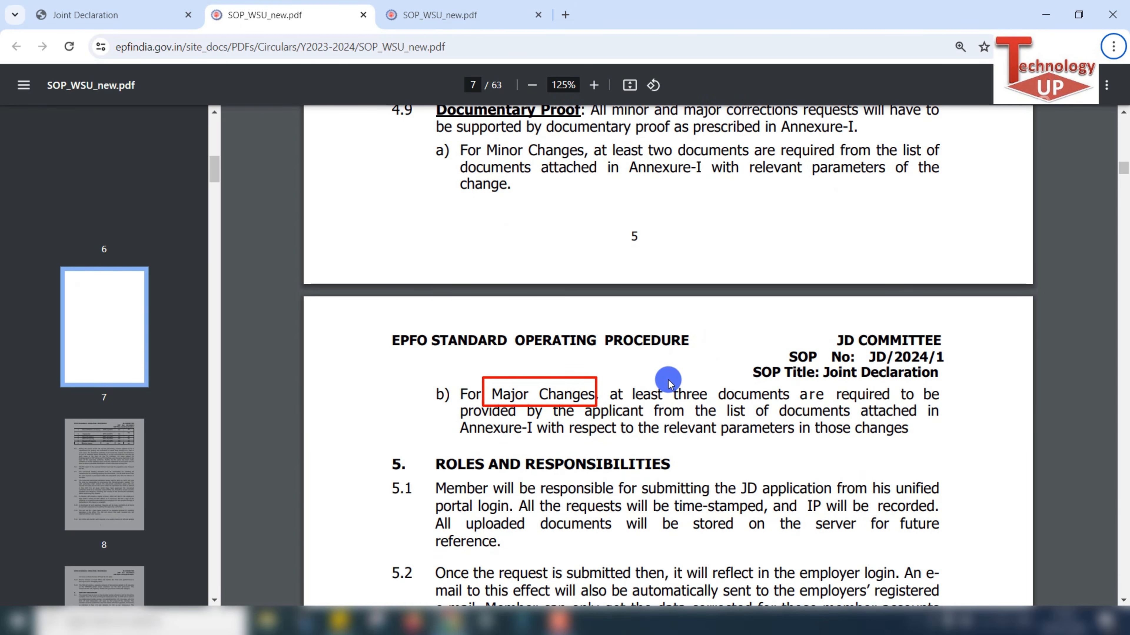
{"action": "left_click_drag", "start_coordinate": [668, 378], "coordinate": [788, 407]}
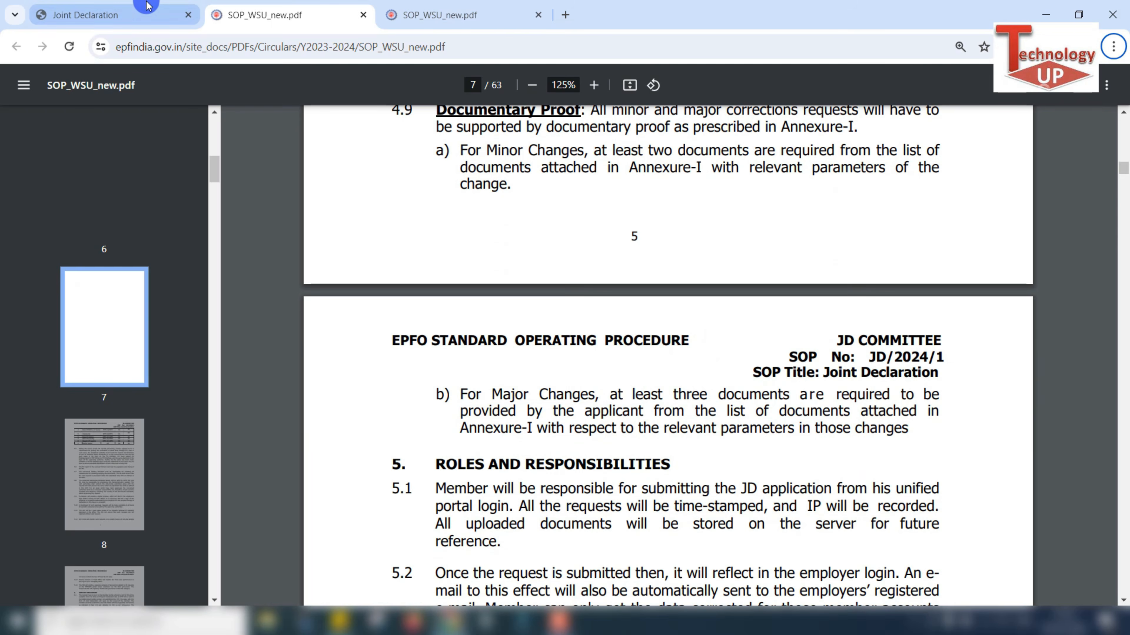
- Return to the Joint Declaration page and set Document 1 for Date of Leaving EPF to Resignation letter
{"action": "left_click", "coordinate": [111, 15]}
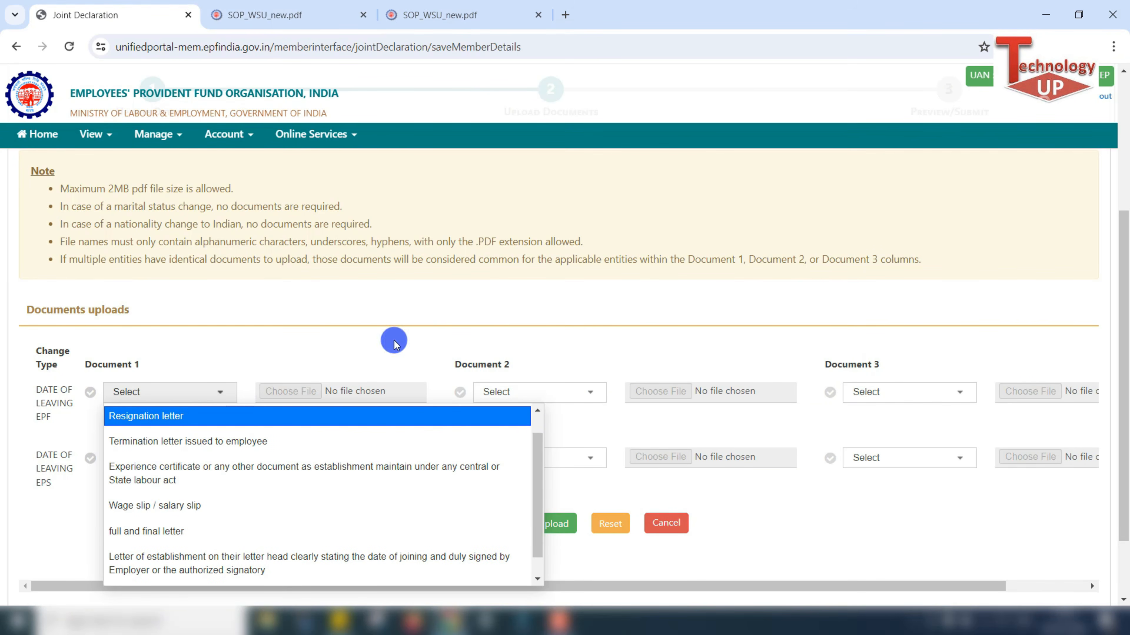
{"action": "left_click", "coordinate": [409, 371]}
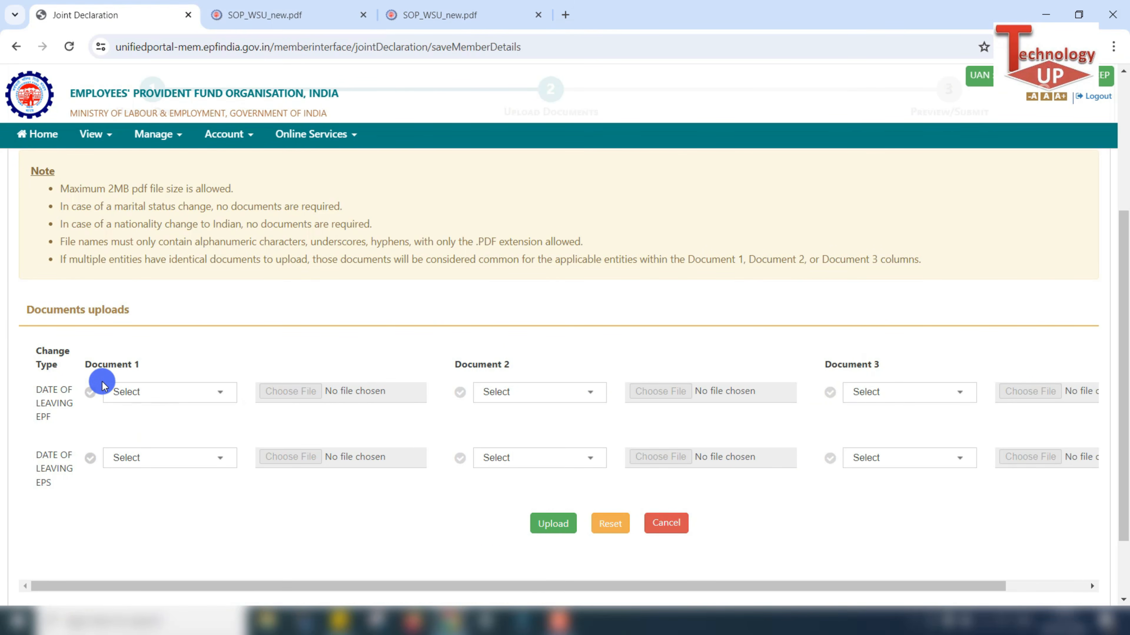
{"action": "left_click_drag", "start_coordinate": [98, 375], "coordinate": [216, 411]}
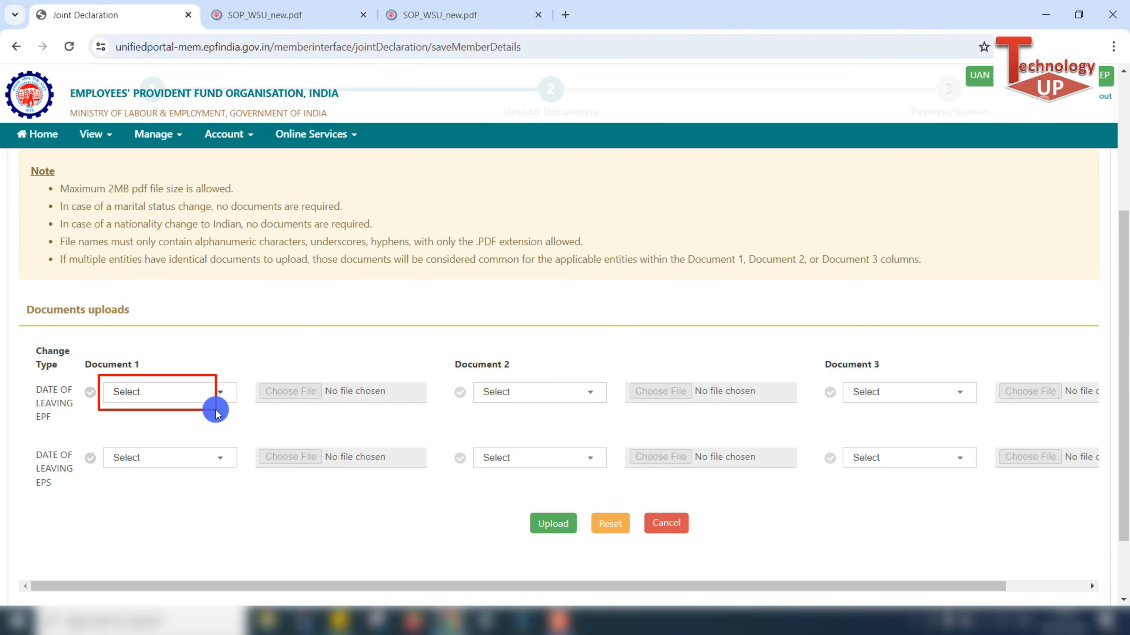
{"action": "left_click", "coordinate": [174, 394]}
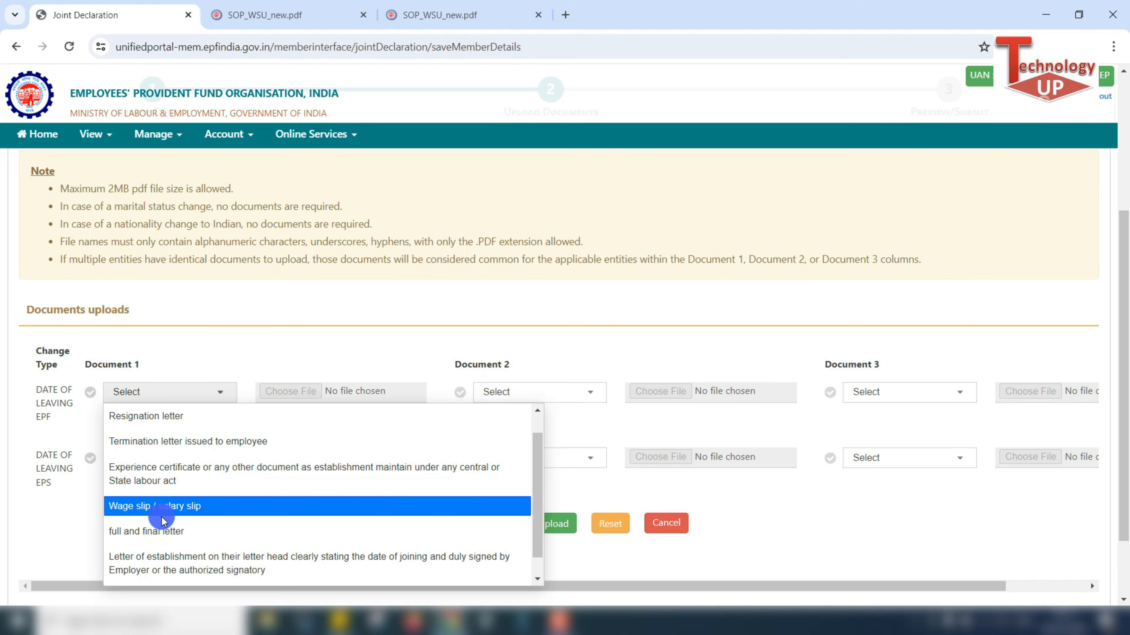
{"action": "scroll", "coordinate": [164, 511], "scroll_direction": "down", "scroll_amount": 1}
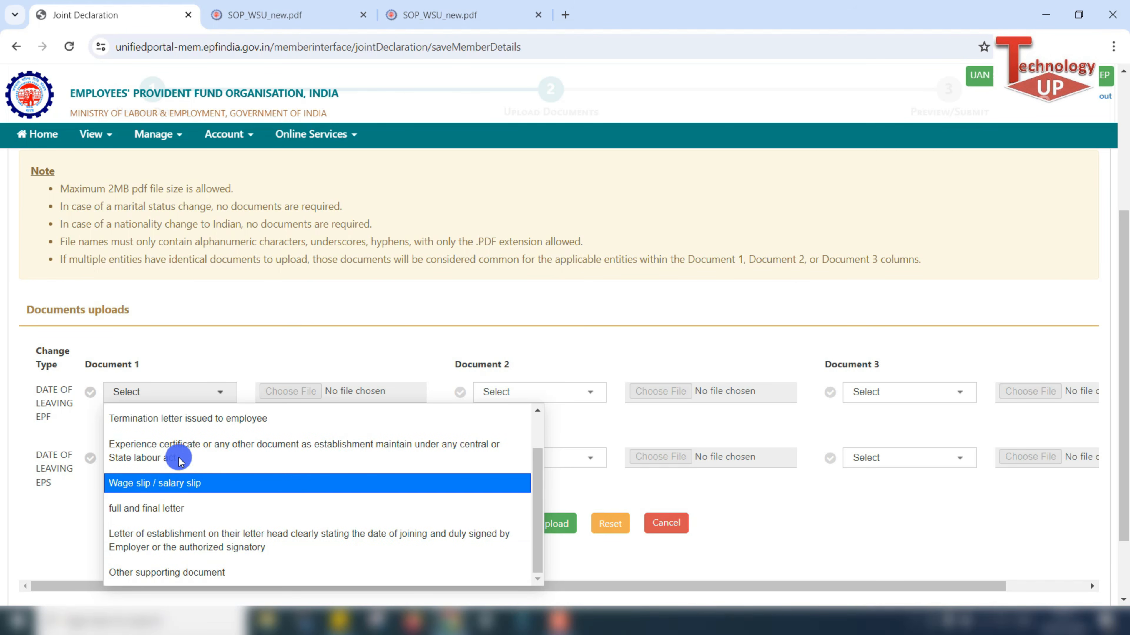
{"action": "scroll", "coordinate": [184, 516], "scroll_direction": "up", "scroll_amount": 2}
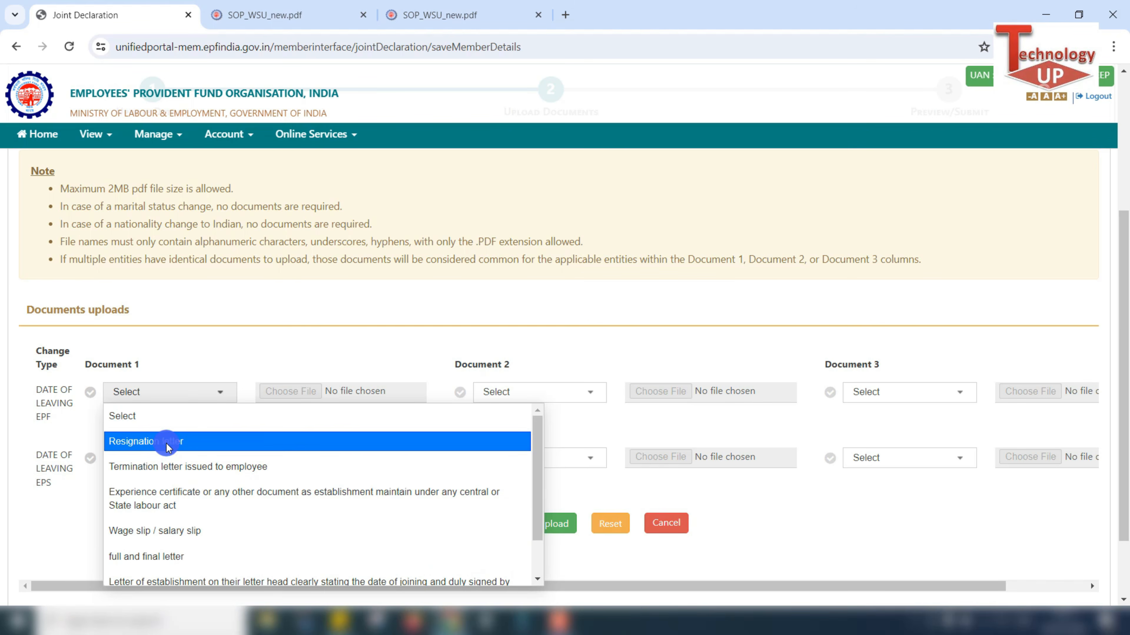
{"action": "left_click", "coordinate": [175, 450]}
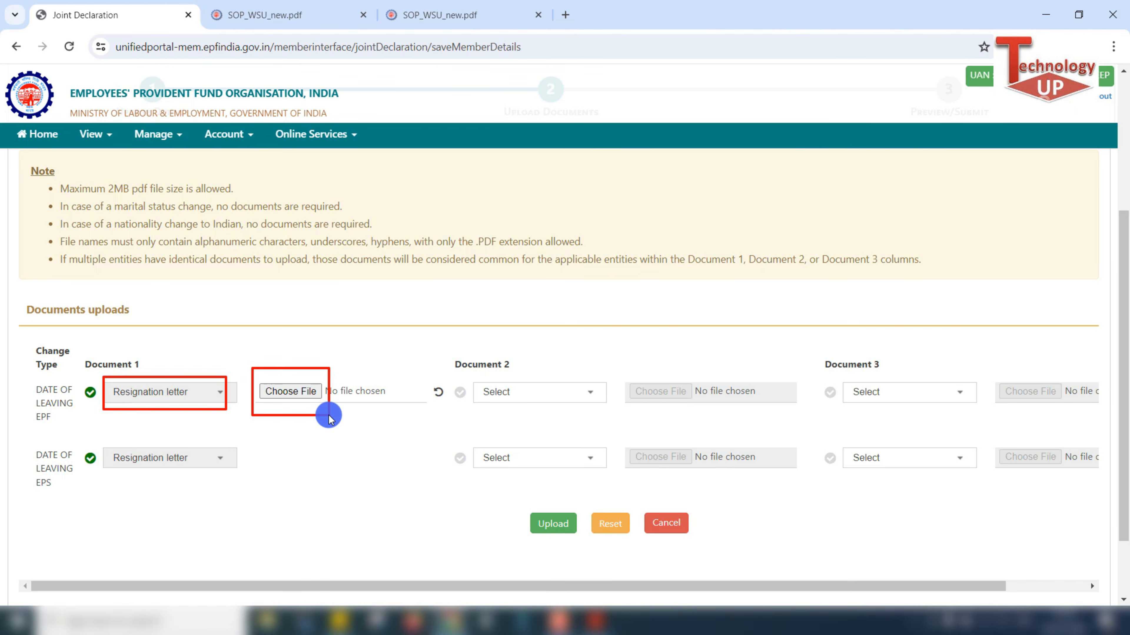
- Attach the file 1.pdf from the Desktop as the resignation letter for Document 1
{"action": "left_click", "coordinate": [310, 393]}
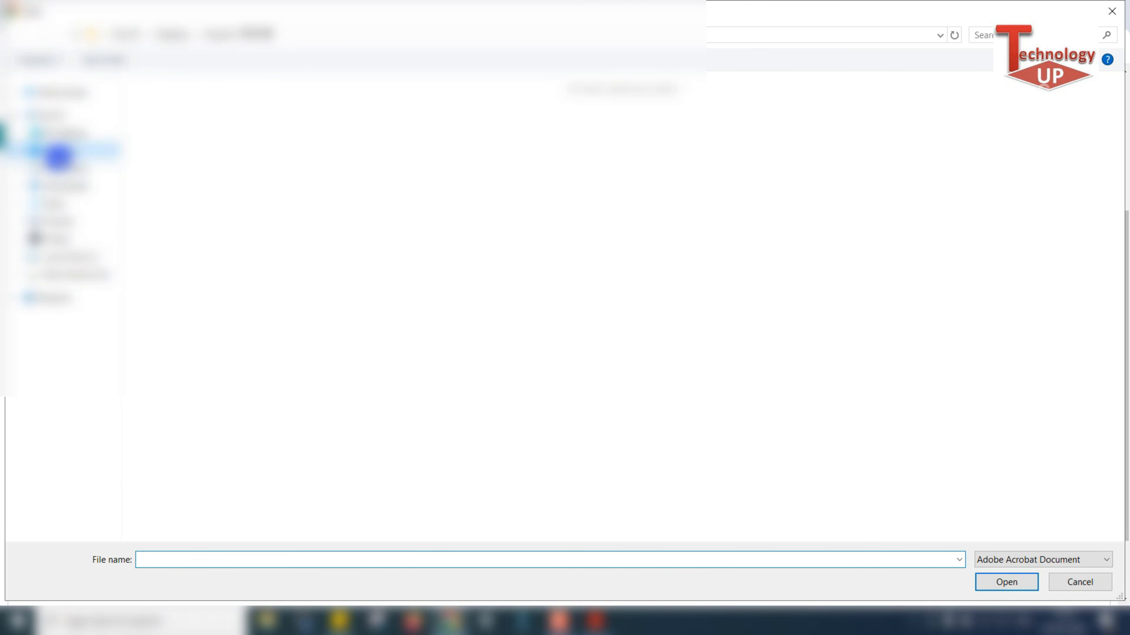
{"action": "left_click", "coordinate": [60, 150]}
{"action": "left_click", "coordinate": [428, 142]}
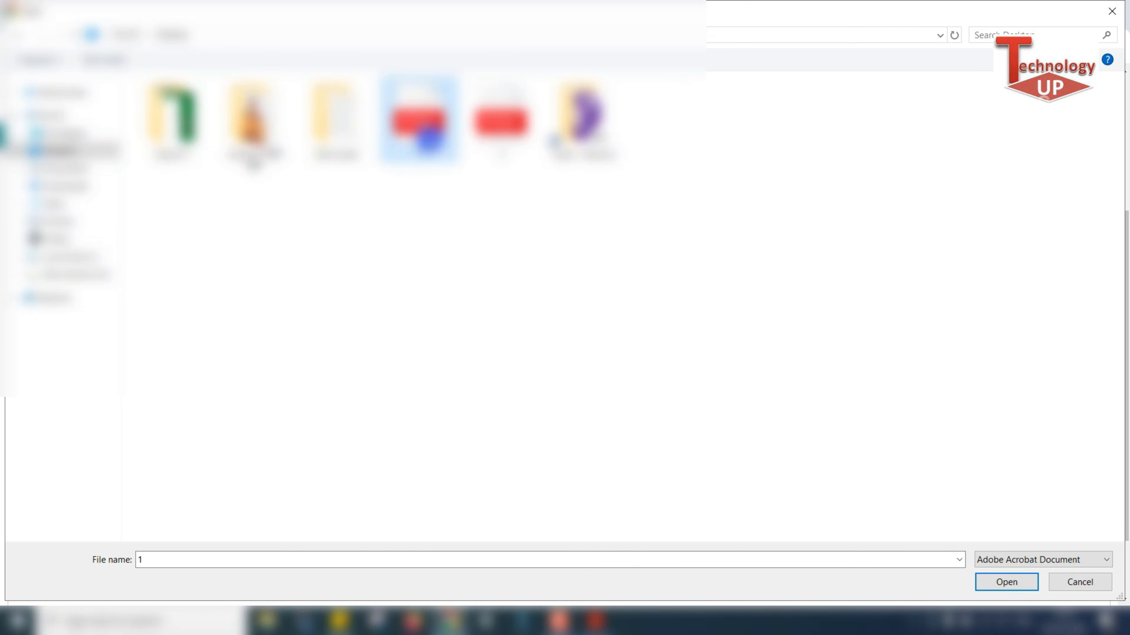
{"action": "left_click", "coordinate": [988, 578]}
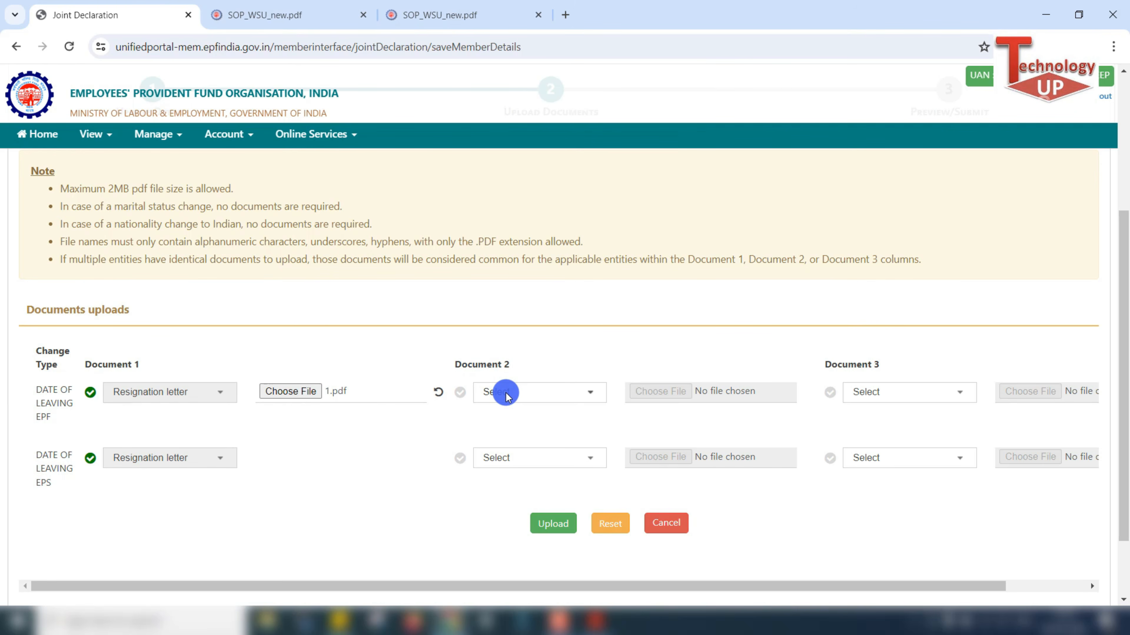
- Set Document 2 for Date of Leaving EPF to Wage slip / salary slip
{"action": "left_click", "coordinate": [507, 393]}
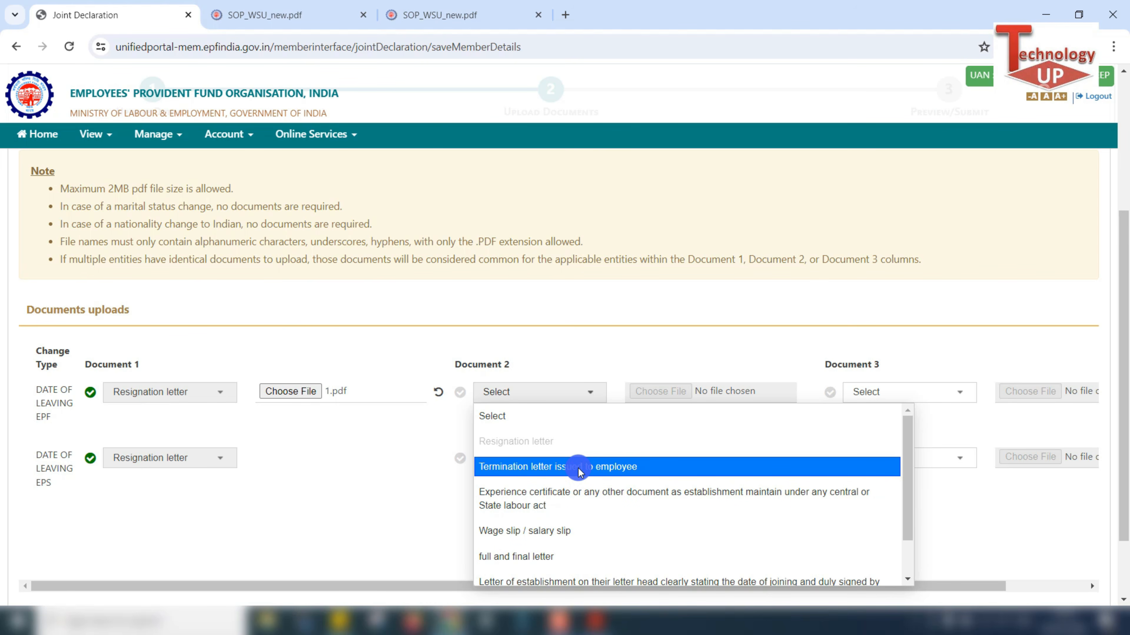
{"action": "scroll", "coordinate": [563, 503], "scroll_direction": "down", "scroll_amount": 1}
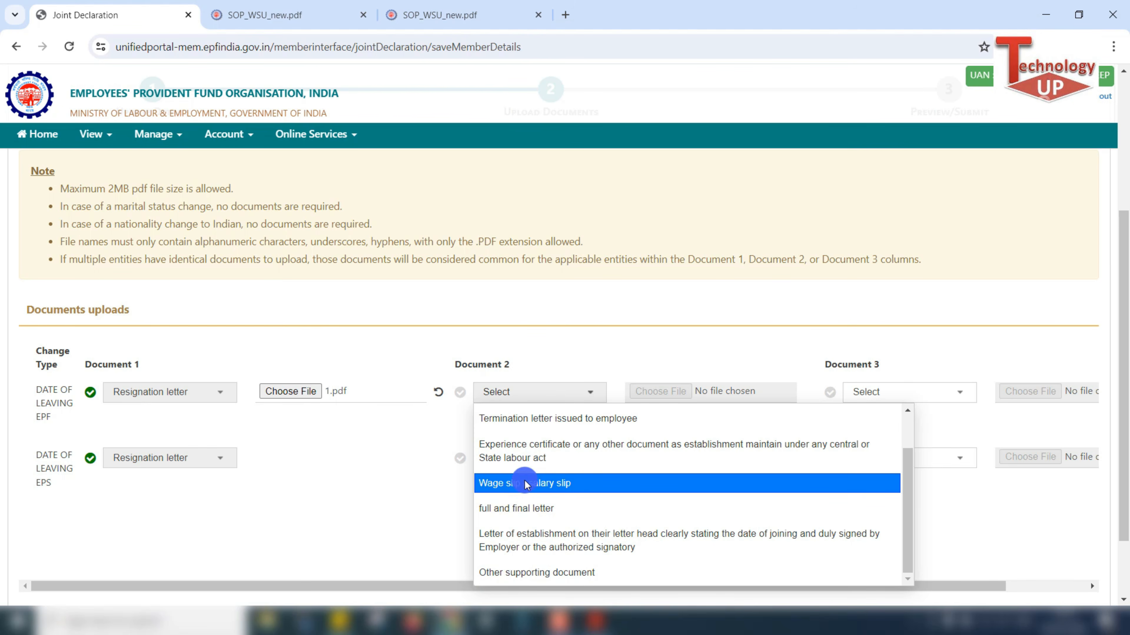
{"action": "scroll", "coordinate": [533, 489], "scroll_direction": "up", "scroll_amount": 1}
{"action": "scroll", "coordinate": [549, 497], "scroll_direction": "down", "scroll_amount": 2}
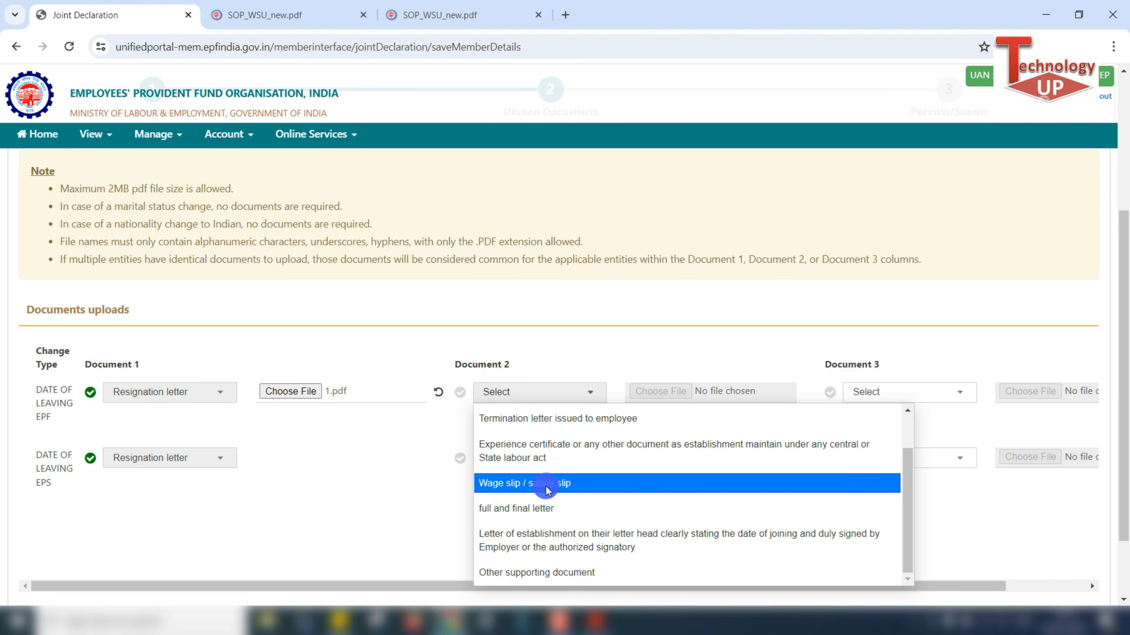
{"action": "left_click", "coordinate": [533, 484]}
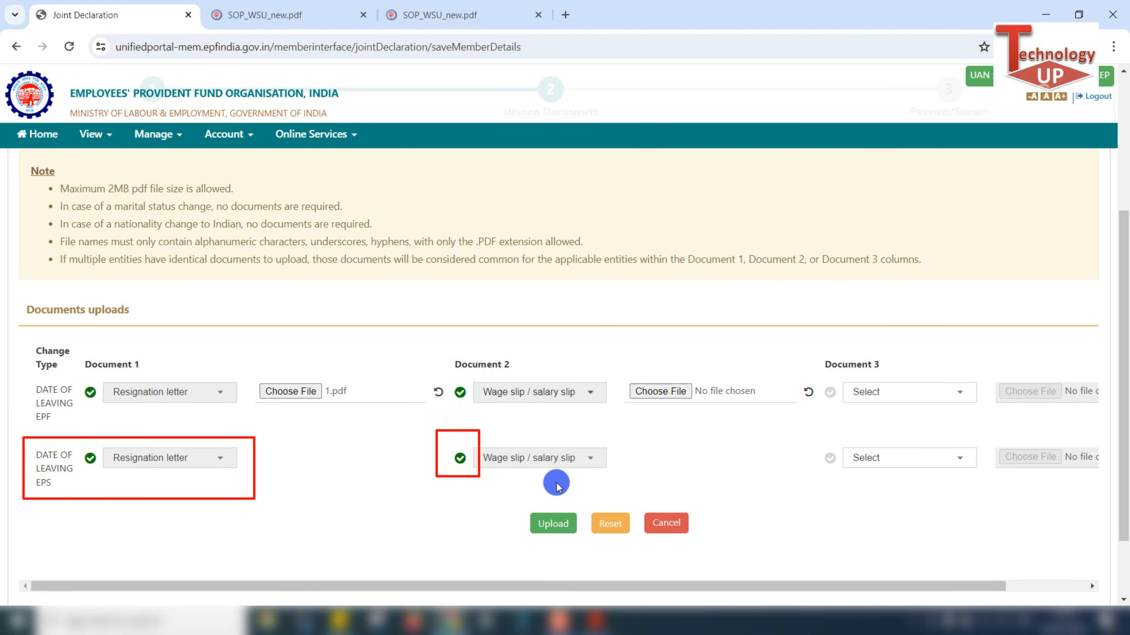
- Attach the file 2.pdf as the wage slip for Document 2
{"action": "left_click", "coordinate": [661, 390]}
{"action": "left_click", "coordinate": [498, 138]}
{"action": "left_click", "coordinate": [1006, 582]}
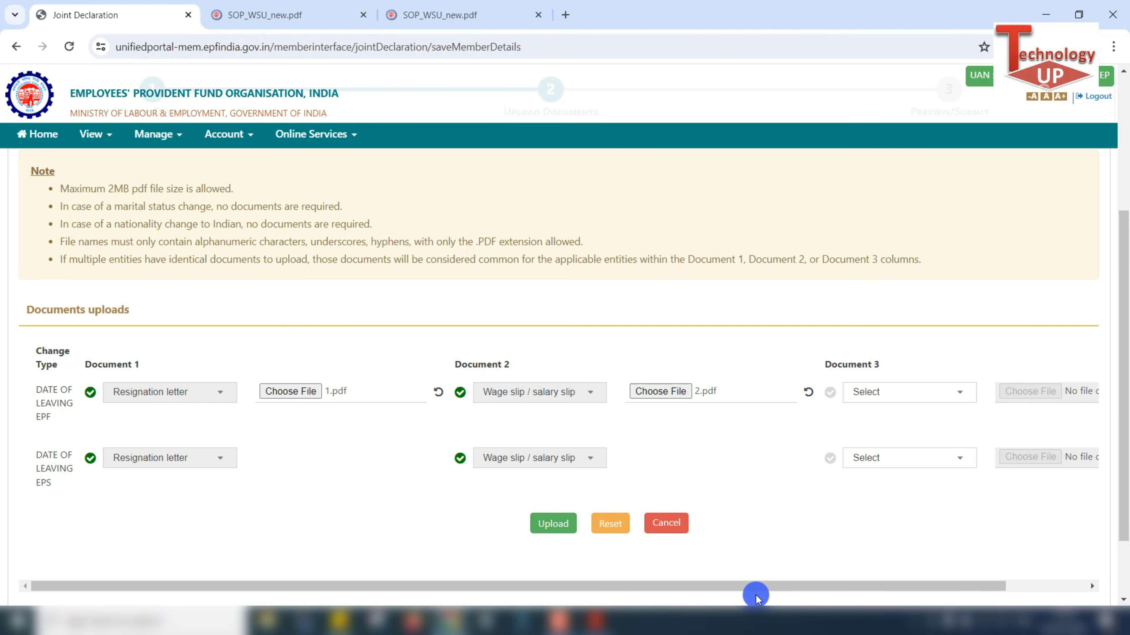
- Try to upload the documents with Document 3 empty, and again with 1.pdf as its termination letter
{"action": "left_click_drag", "start_coordinate": [752, 588], "coordinate": [850, 588]}
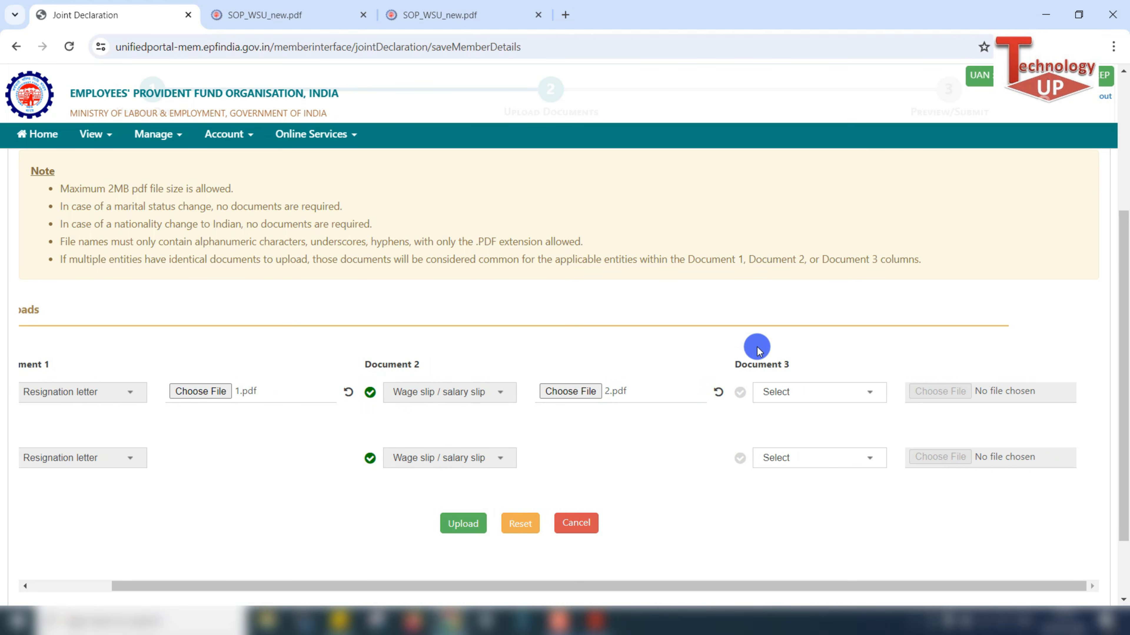
{"action": "left_click_drag", "start_coordinate": [776, 587], "coordinate": [610, 596]}
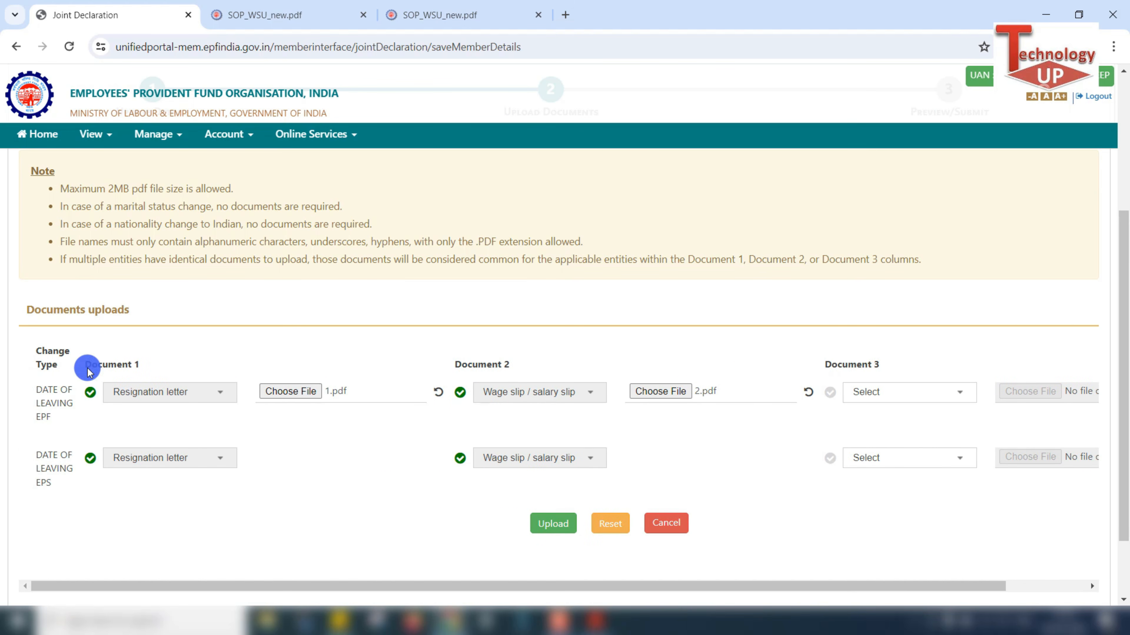
{"action": "left_click", "coordinate": [550, 525]}
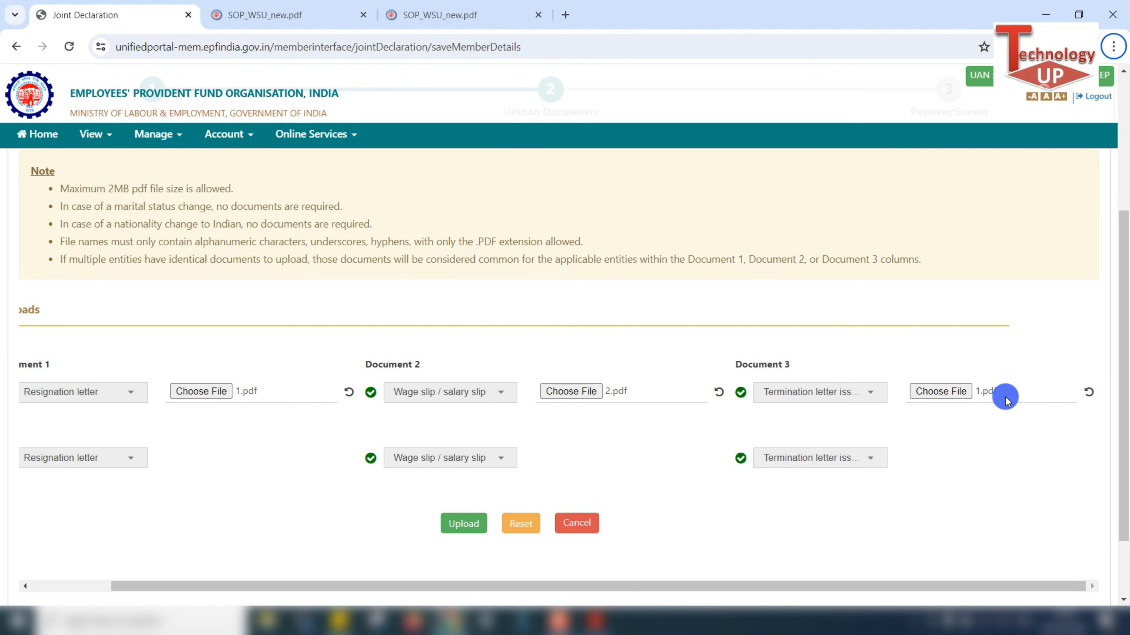
{"action": "left_click", "coordinate": [464, 524]}
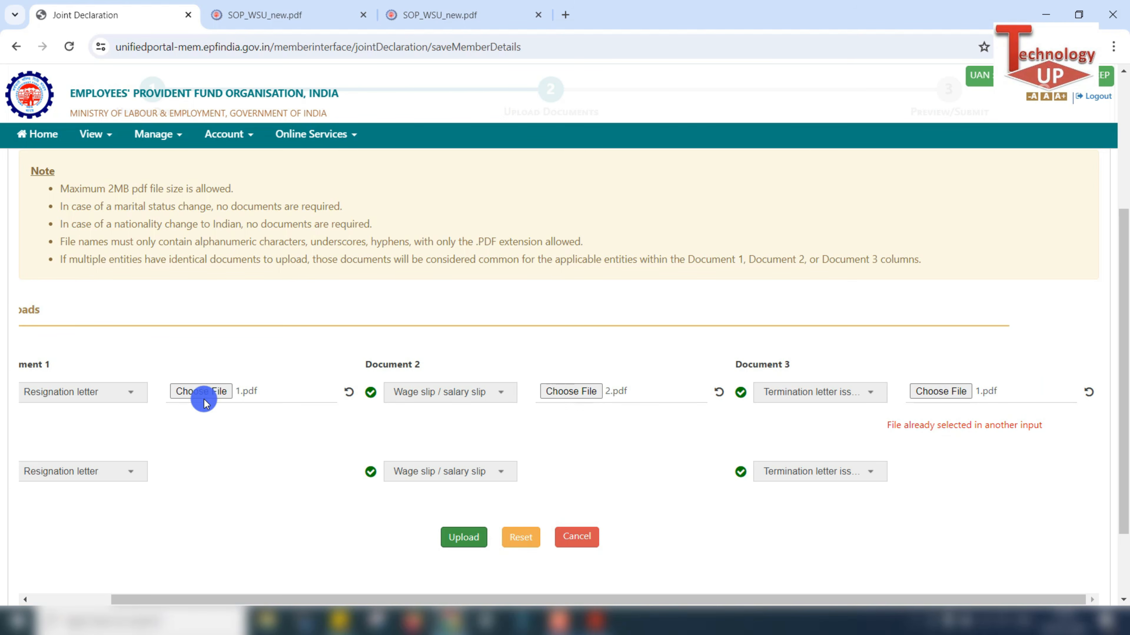
- Duplicate 2.pdf on the Desktop, rename the copy 3, and attach it as the termination letter for Document 3
{"action": "left_click", "coordinate": [932, 394]}
{"action": "left_click", "coordinate": [496, 140]}
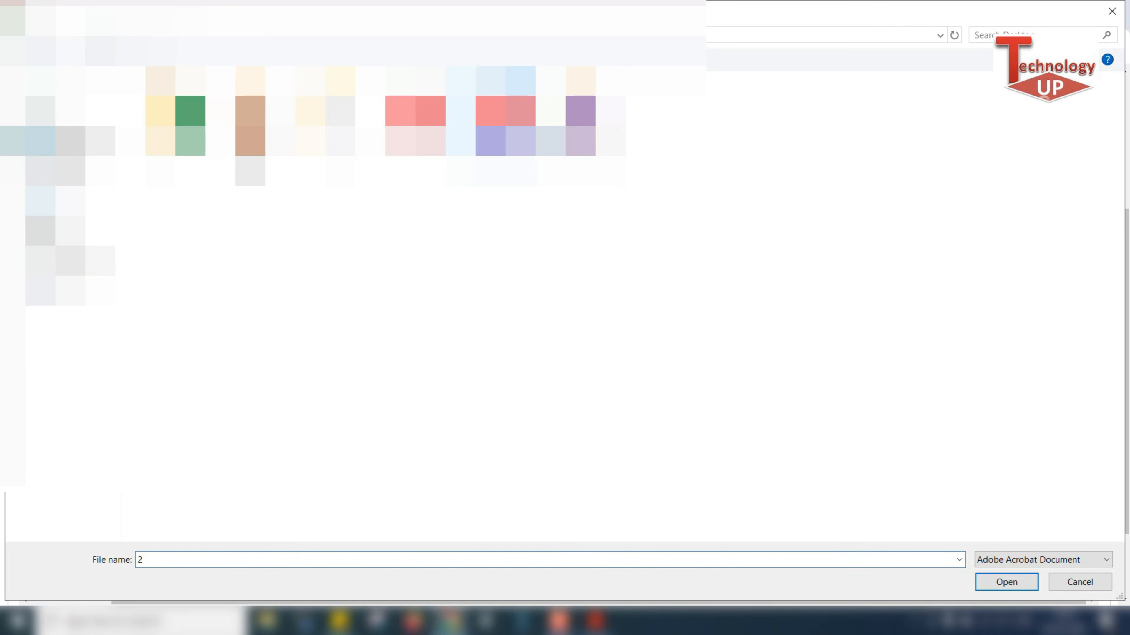
{"action": "right_click", "coordinate": [476, 217]}
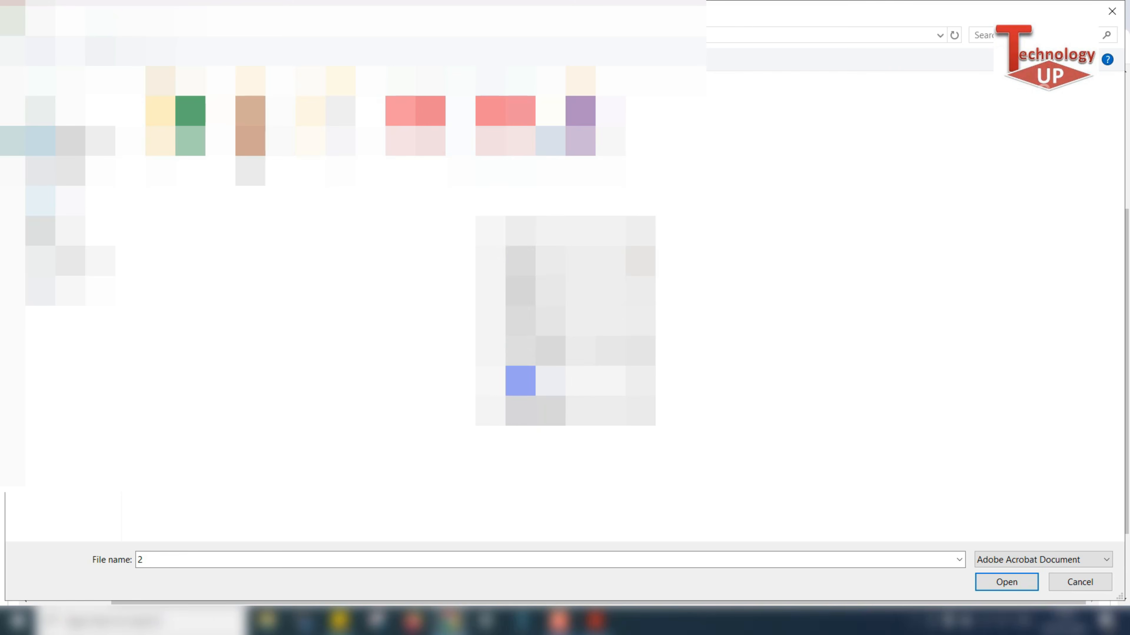
{"action": "mouse_move", "coordinate": [578, 381]}
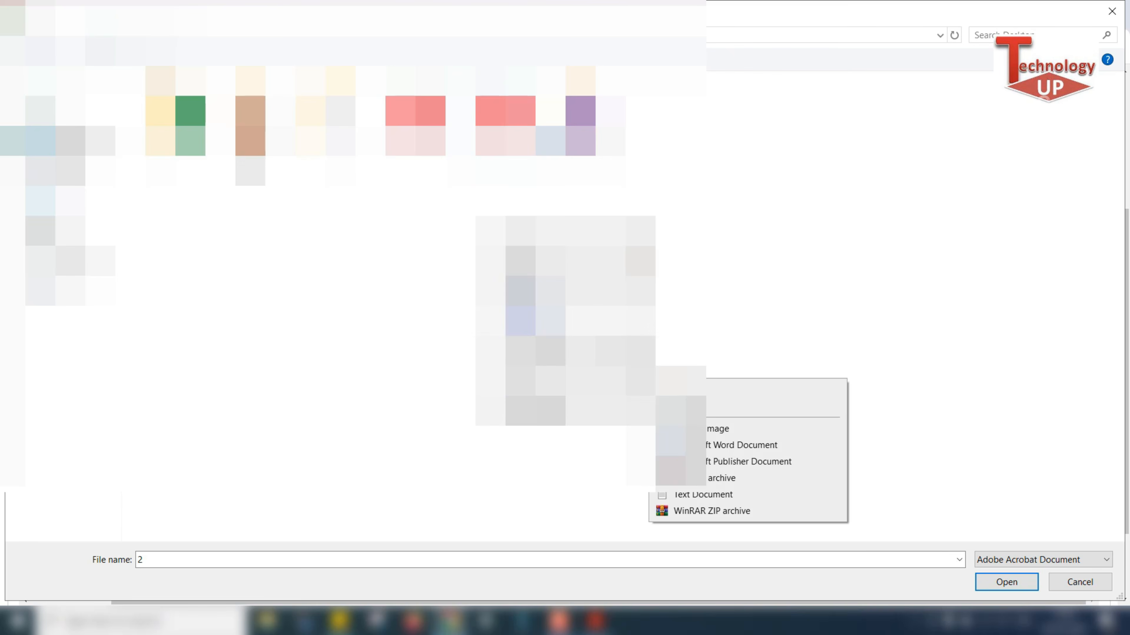
{"action": "left_click", "coordinate": [523, 321]}
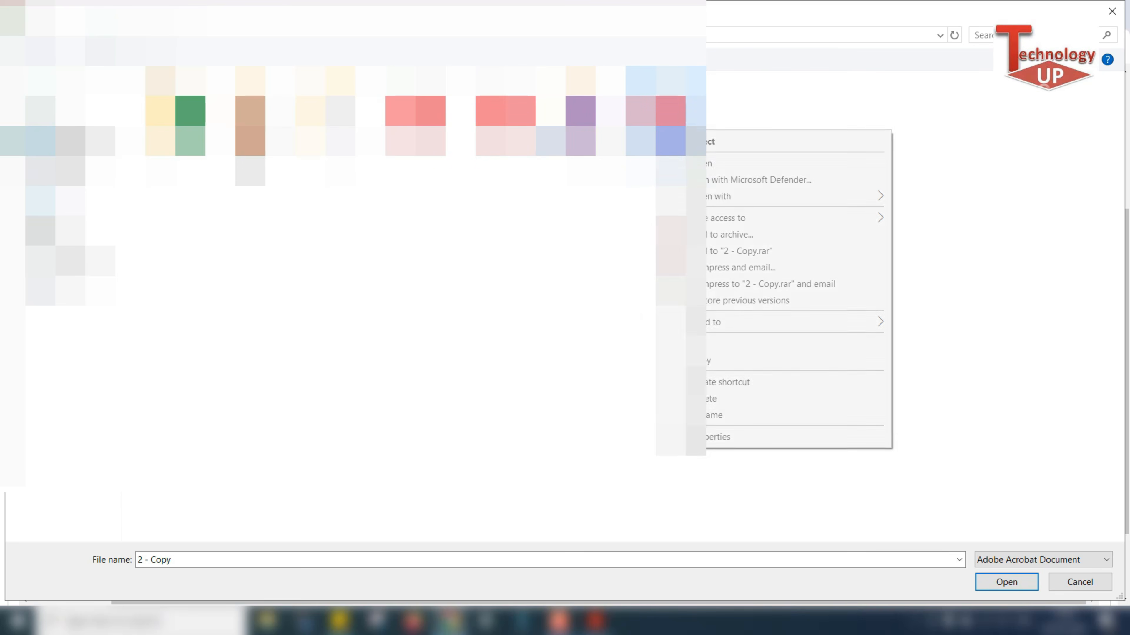
{"action": "right_click", "coordinate": [656, 127]}
{"action": "left_click", "coordinate": [698, 417]}
{"action": "type", "text": "3"}
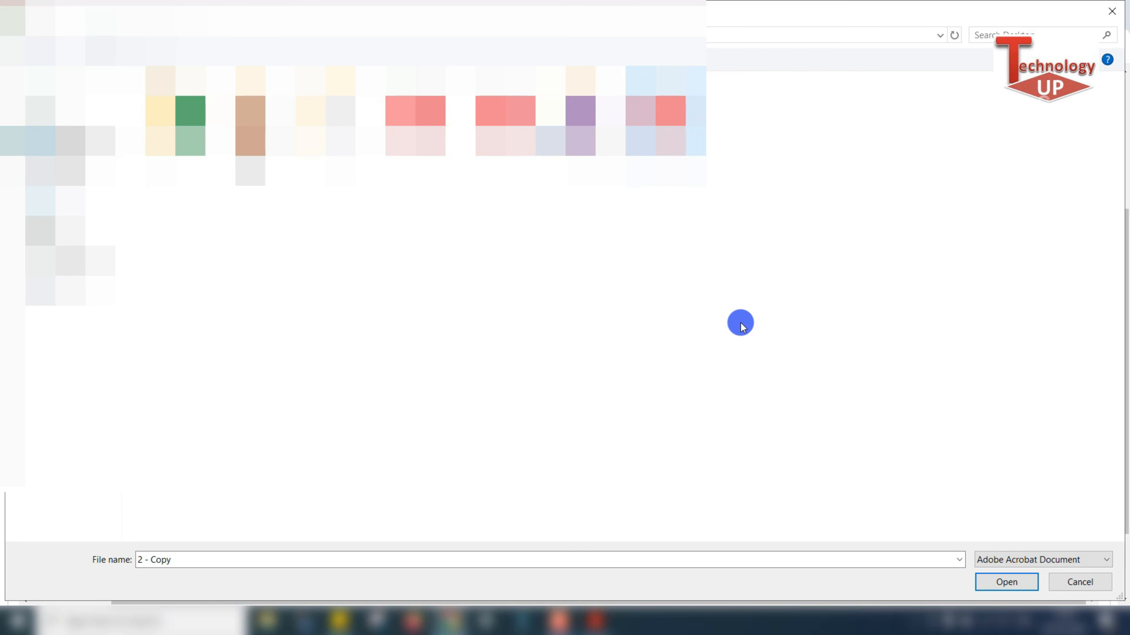
{"action": "left_click", "coordinate": [740, 323]}
{"action": "left_click", "coordinate": [703, 127]}
{"action": "left_click", "coordinate": [1007, 582]}
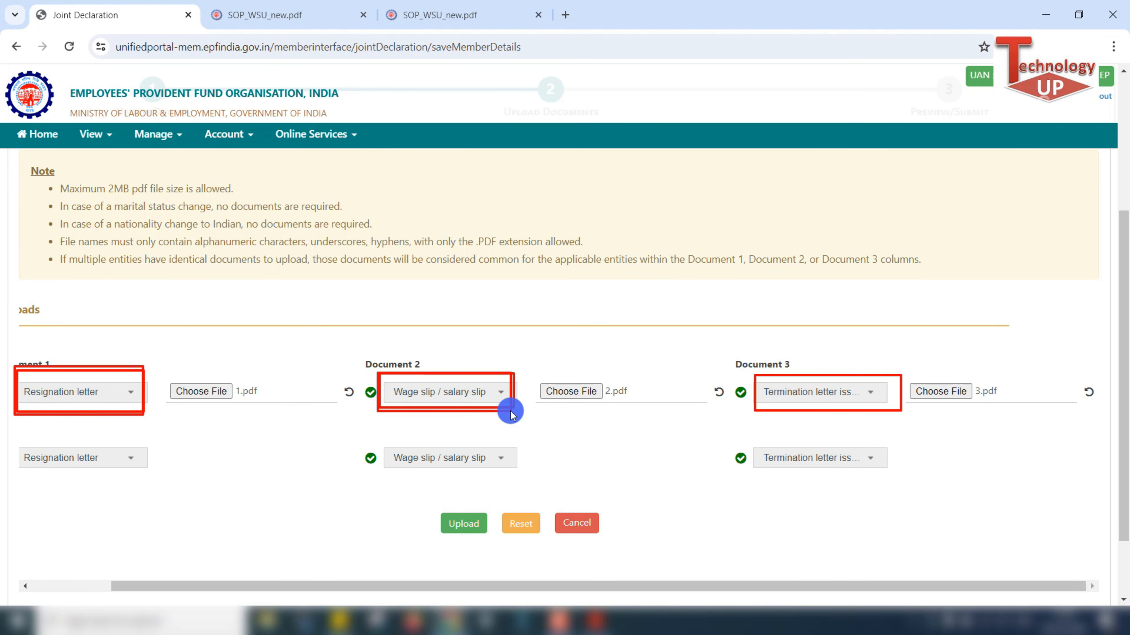
- Review the Date of Leaving document list and section 4.9 in the two SOP copies, and return to the Joint Declaration page
{"action": "left_click", "coordinate": [480, 17]}
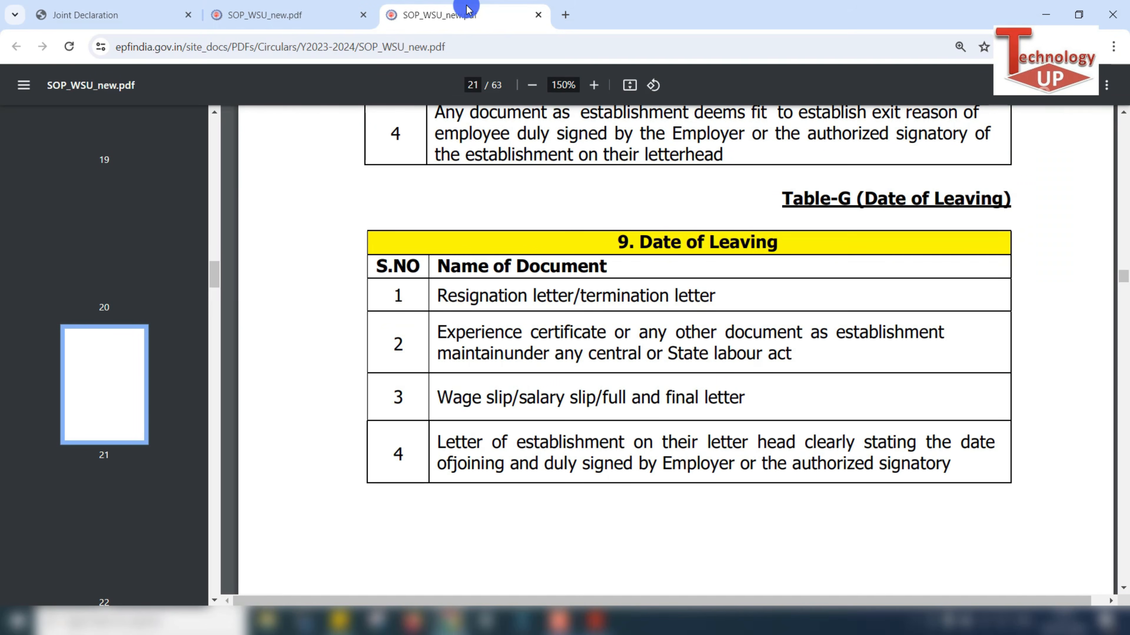
{"action": "left_click", "coordinate": [306, 12]}
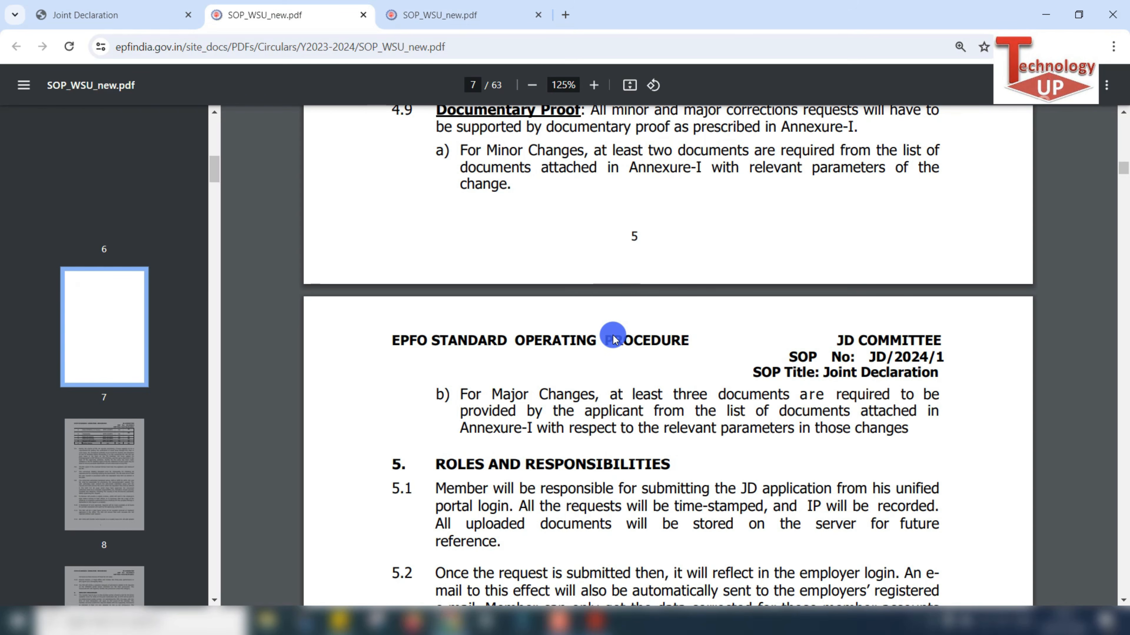
{"action": "left_click", "coordinate": [198, 15]}
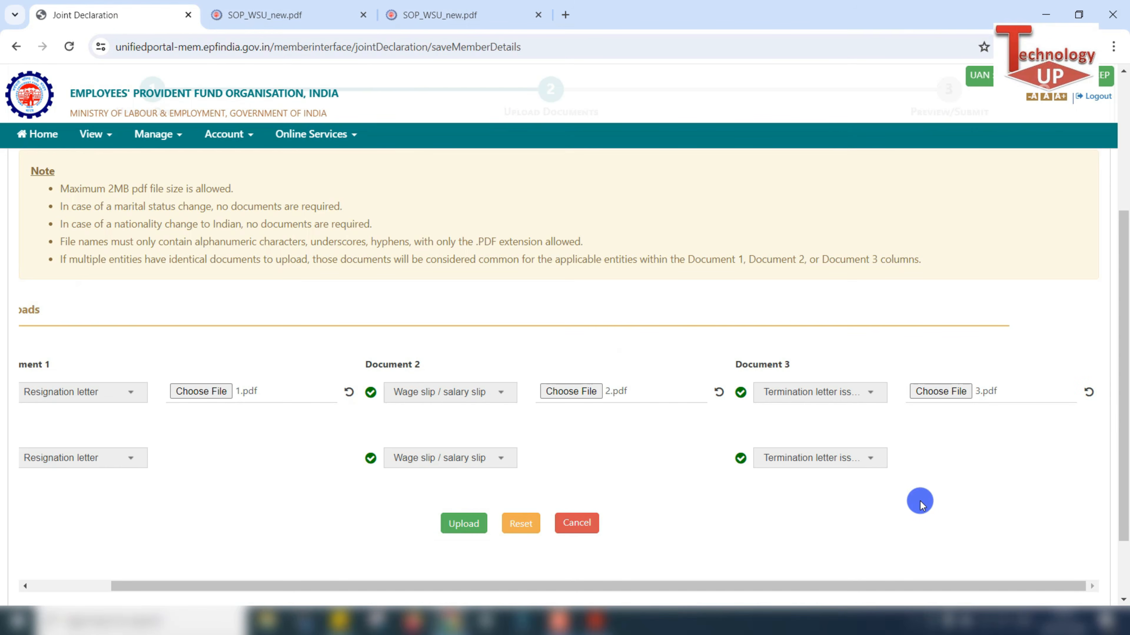
- Clear the Document 3 entry and try to upload only the resignation letter and wage slip
{"action": "left_click", "coordinate": [1088, 392]}
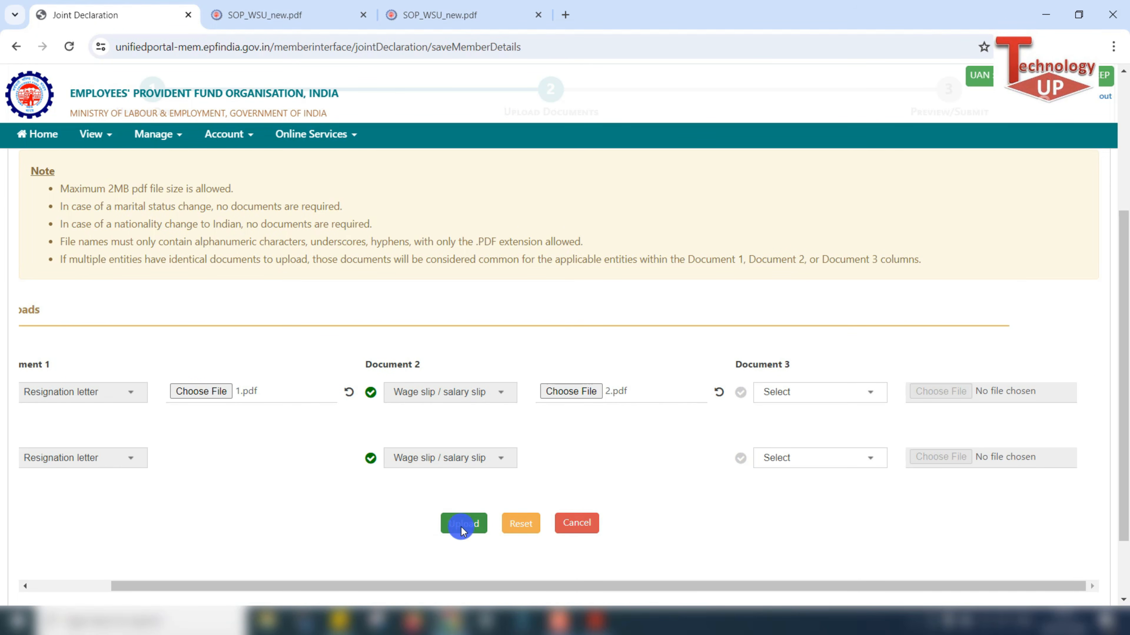
{"action": "left_click", "coordinate": [464, 523]}
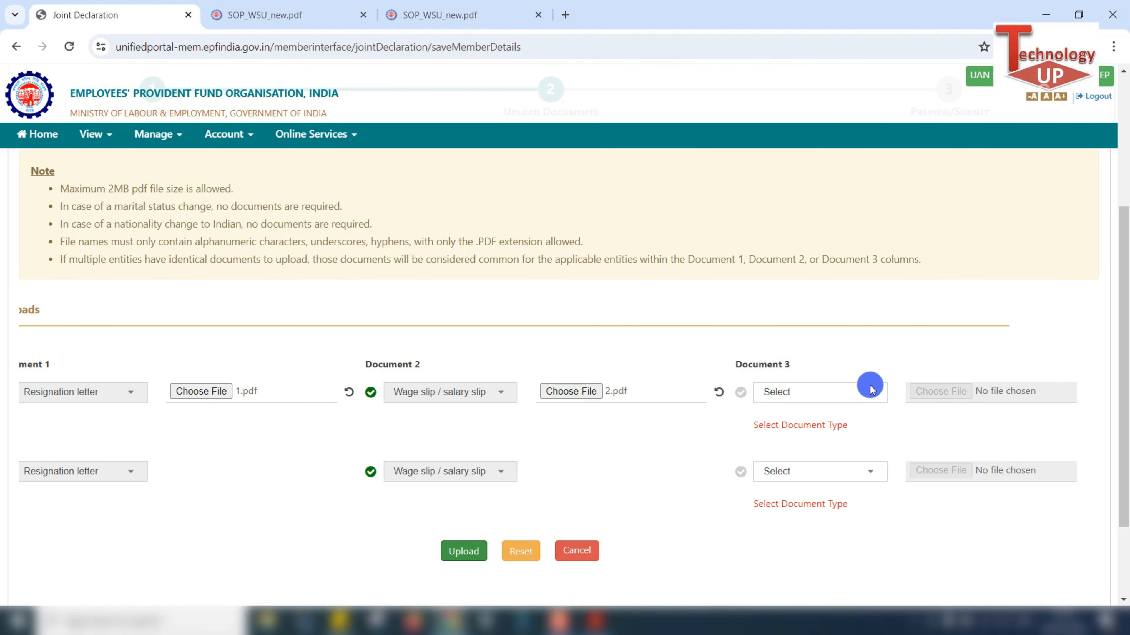
- Set Document 3 to Termination letter issued to employee with 3.pdf attached, and upload all the documents
{"action": "left_click", "coordinate": [813, 394]}
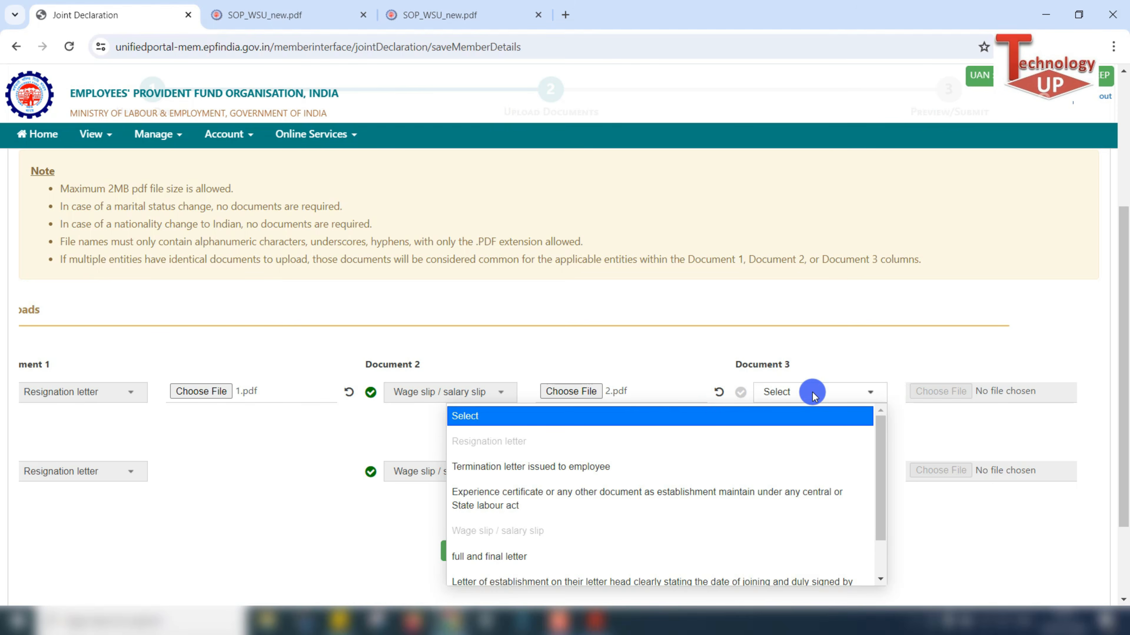
{"action": "left_click", "coordinate": [570, 468]}
{"action": "left_click", "coordinate": [948, 394]}
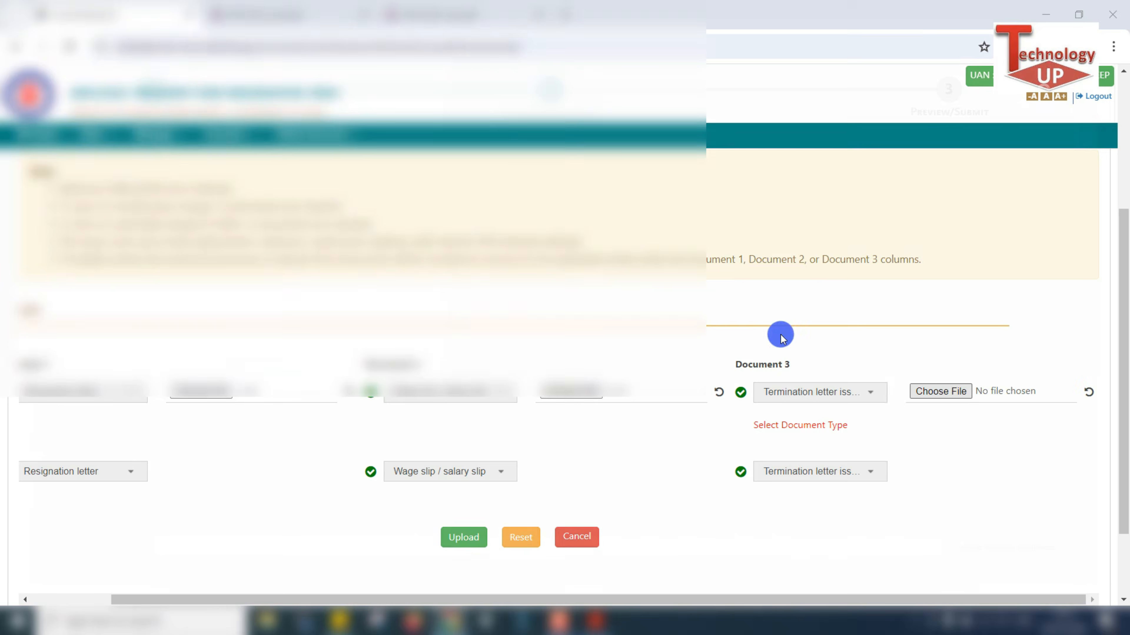
{"action": "left_click", "coordinate": [583, 152]}
{"action": "left_click", "coordinate": [1006, 582]}
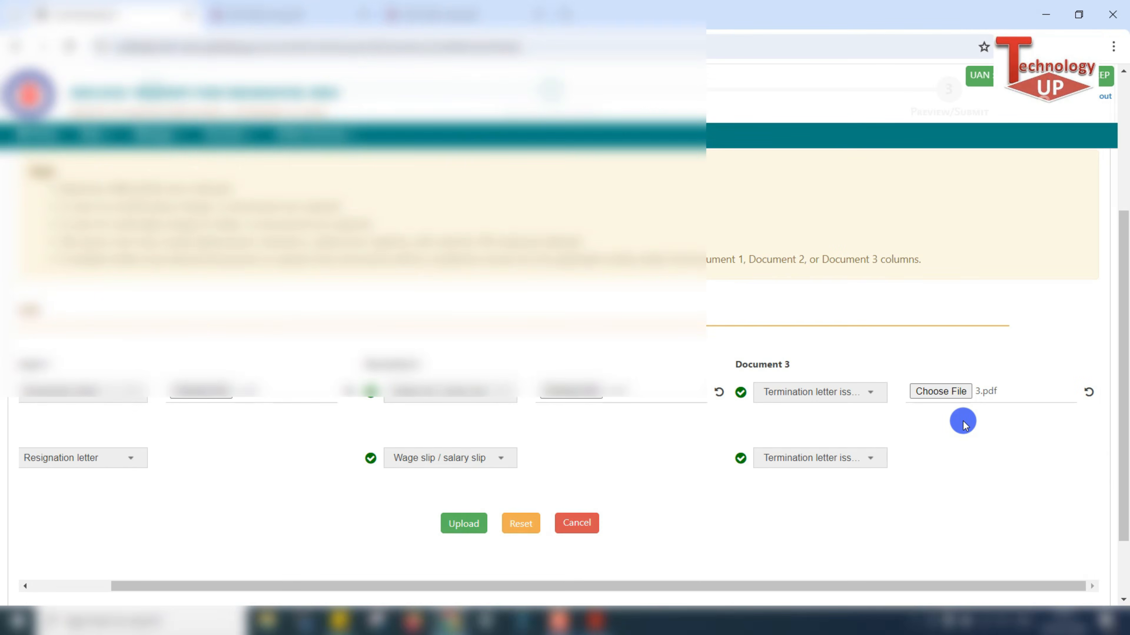
{"action": "left_click", "coordinate": [465, 529]}
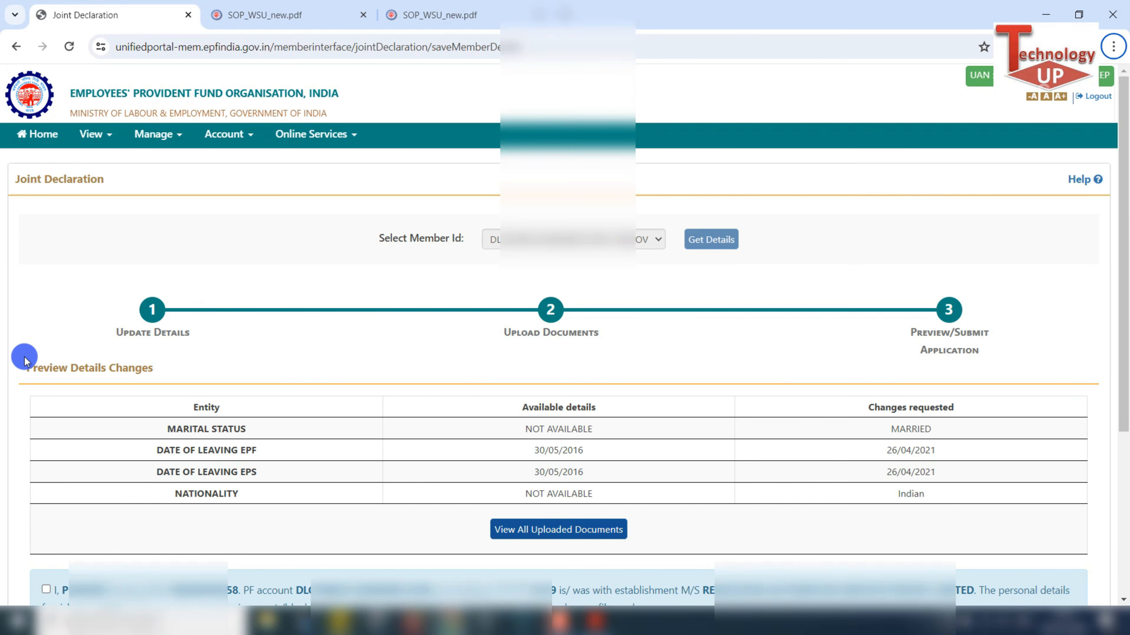
- Review the available and requested values for marital status, EPF and EPS dates of leaving, and nationality in the changes preview
{"action": "mouse_move", "coordinate": [16, 355]}
{"action": "left_mouse_down"}
{"action": "mouse_move", "coordinate": [176, 381]}
{"action": "mouse_move", "coordinate": [191, 475]}
{"action": "mouse_move", "coordinate": [280, 514]}
{"action": "left_mouse_up"}
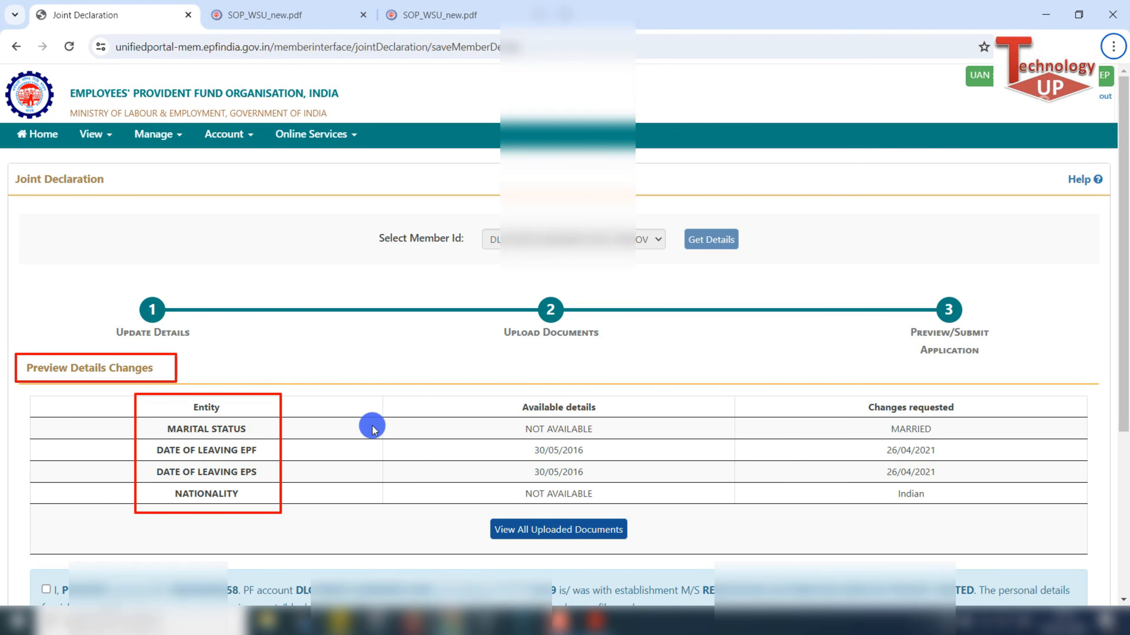
{"action": "mouse_move", "coordinate": [155, 416]}
{"action": "left_mouse_down"}
{"action": "mouse_move", "coordinate": [167, 437]}
{"action": "mouse_move", "coordinate": [260, 437]}
{"action": "left_mouse_up"}
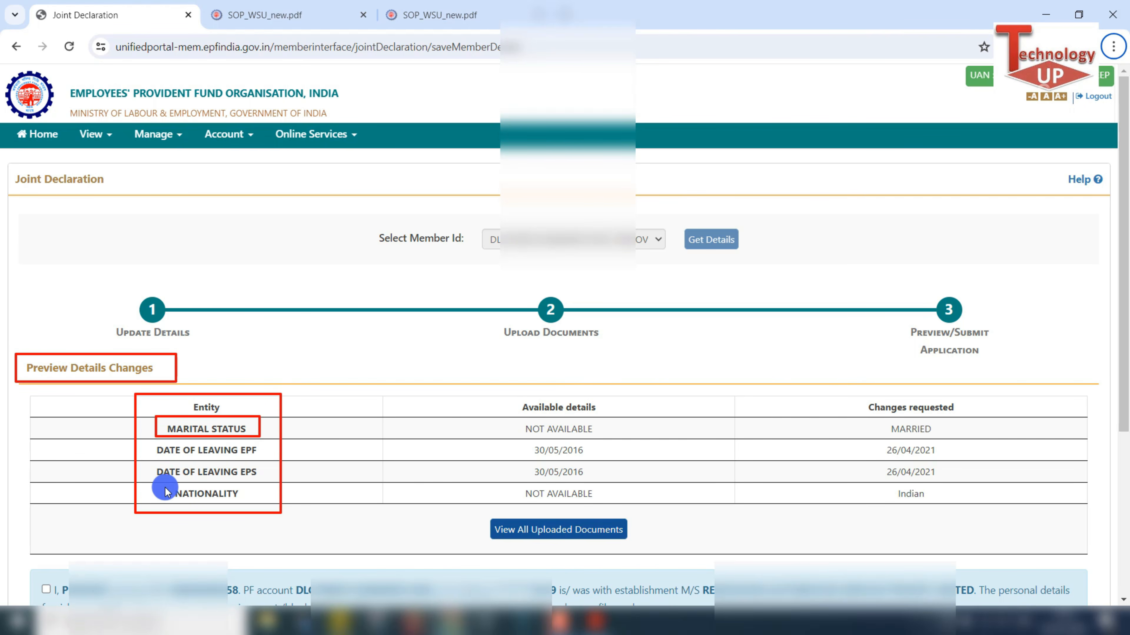
{"action": "left_click_drag", "start_coordinate": [163, 484], "coordinate": [246, 504]}
{"action": "left_click_drag", "start_coordinate": [514, 421], "coordinate": [607, 441]}
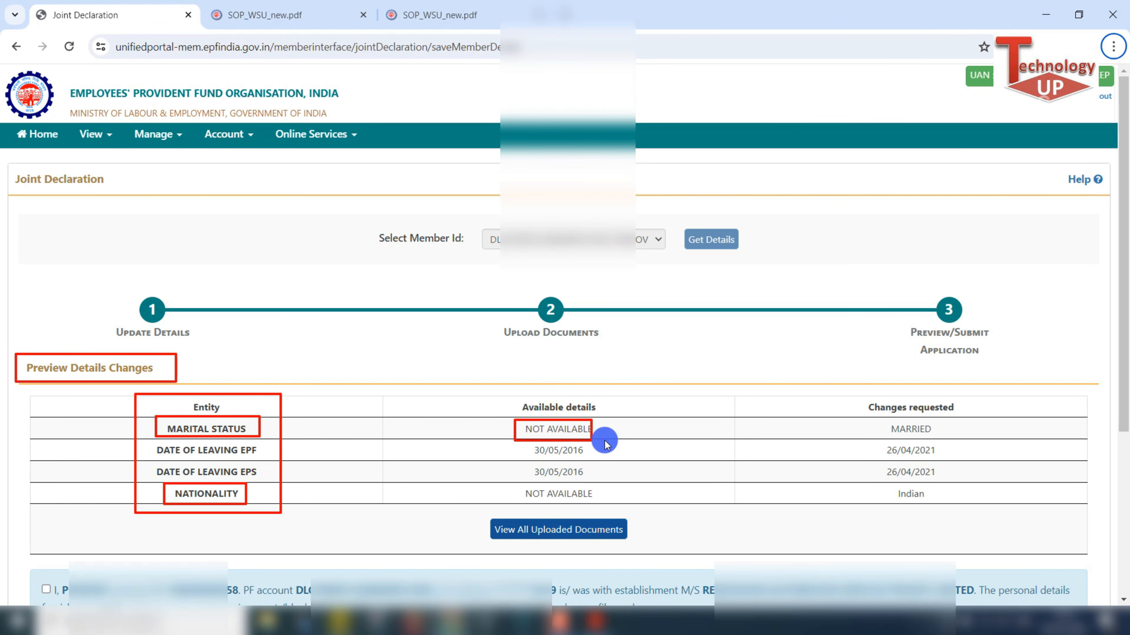
{"action": "left_click_drag", "start_coordinate": [510, 484], "coordinate": [623, 503]}
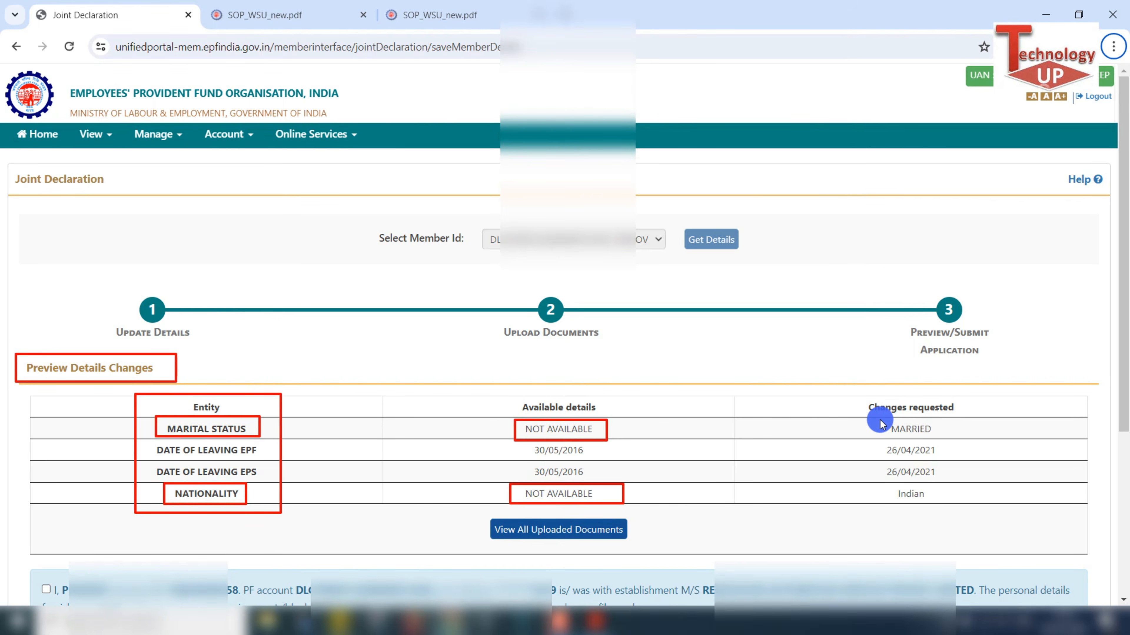
{"action": "left_click_drag", "start_coordinate": [879, 419], "coordinate": [948, 438]}
{"action": "left_click_drag", "start_coordinate": [884, 486], "coordinate": [939, 506]}
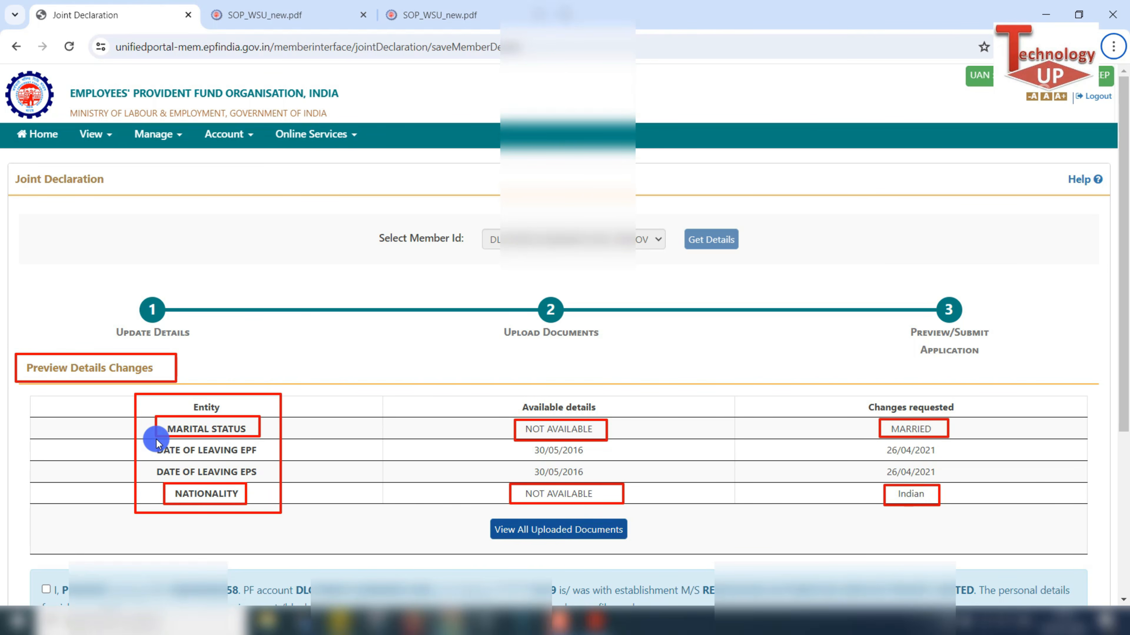
{"action": "mouse_move", "coordinate": [150, 437]}
{"action": "left_mouse_down"}
{"action": "mouse_move", "coordinate": [170, 457]}
{"action": "mouse_move", "coordinate": [268, 458]}
{"action": "mouse_move", "coordinate": [271, 483]}
{"action": "left_mouse_up"}
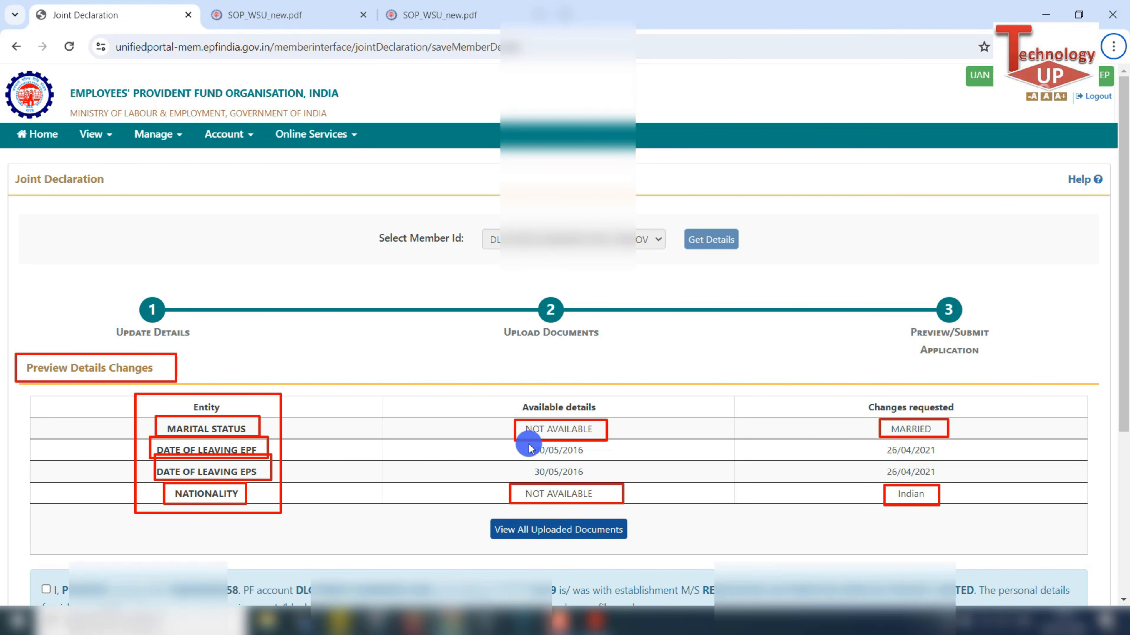
{"action": "mouse_move", "coordinate": [525, 441]}
{"action": "left_mouse_down"}
{"action": "mouse_move", "coordinate": [533, 477]}
{"action": "mouse_move", "coordinate": [596, 482]}
{"action": "left_mouse_up"}
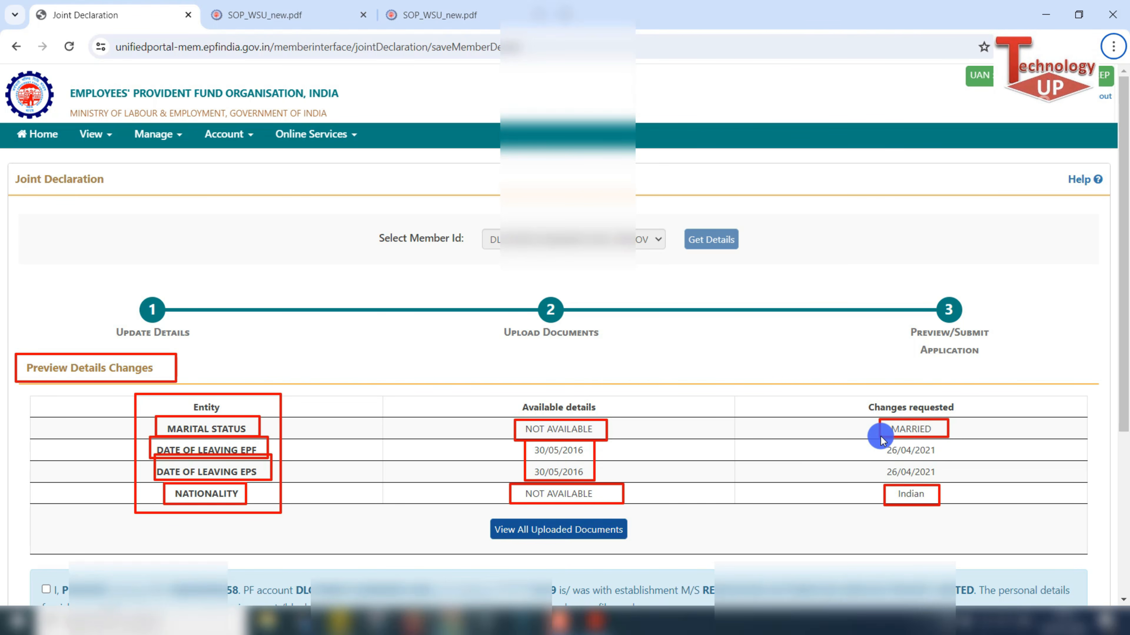
{"action": "left_click_drag", "start_coordinate": [883, 440], "coordinate": [902, 481]}
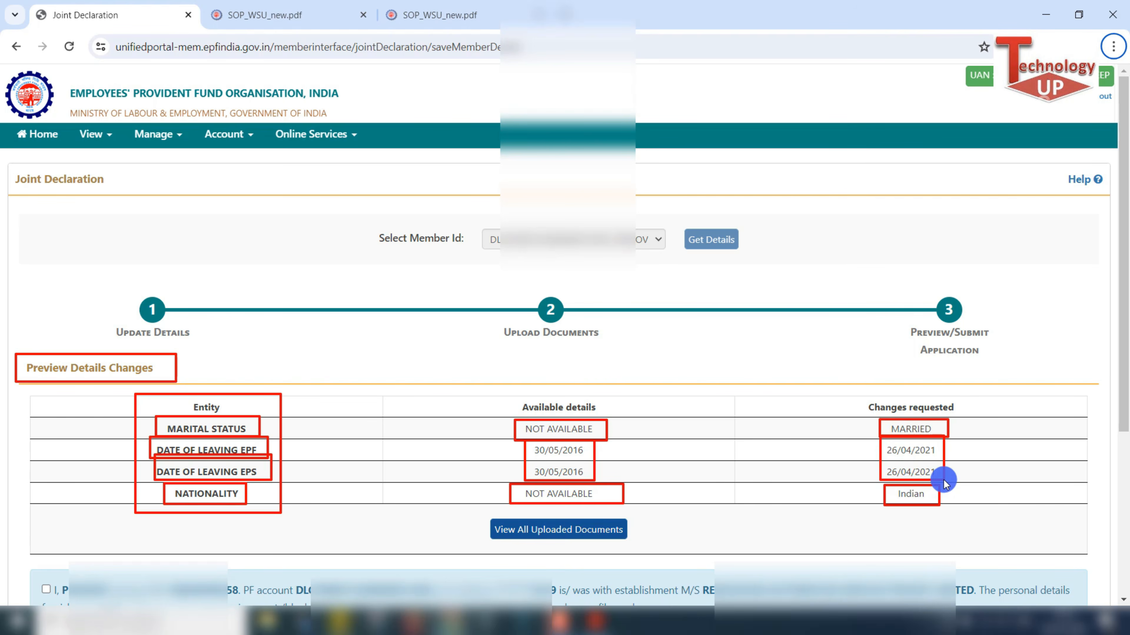
{"action": "key", "text": "Escape"}
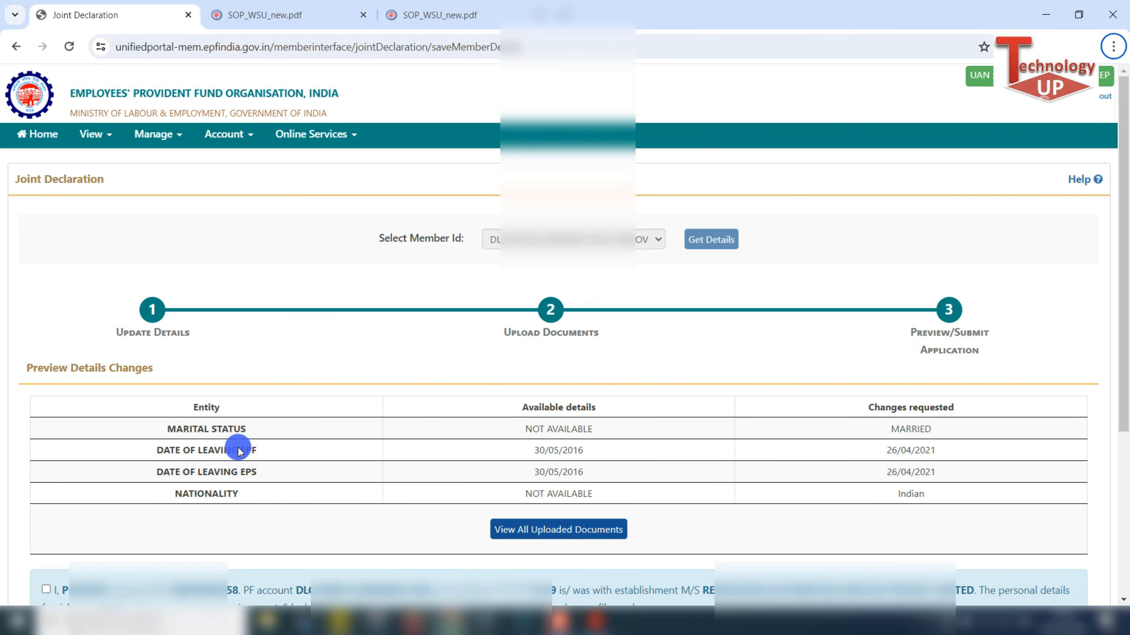
{"action": "left_click_drag", "start_coordinate": [142, 461], "coordinate": [303, 484]}
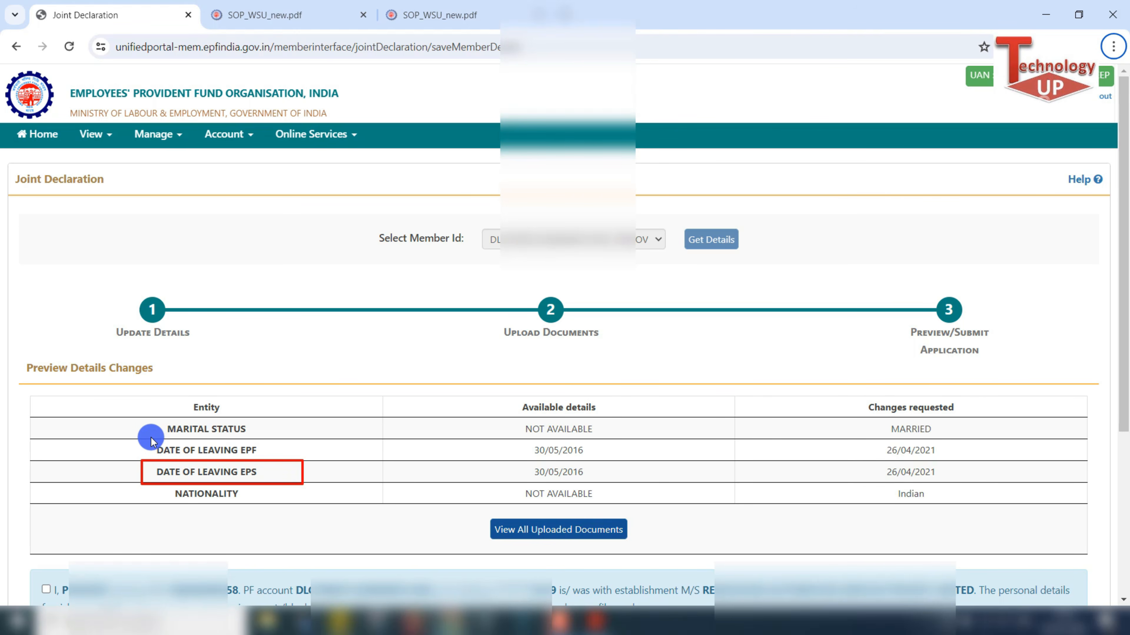
{"action": "left_click_drag", "start_coordinate": [150, 439], "coordinate": [275, 459]}
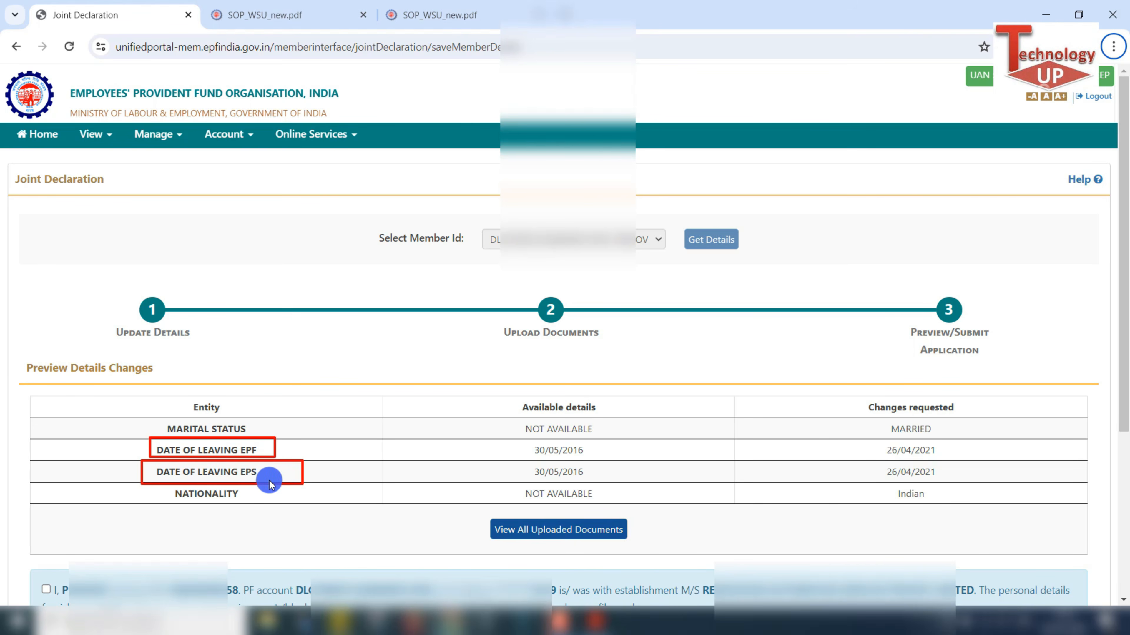
- Accept both declaration and consent statements below the changes preview and request the OTP
{"action": "scroll", "coordinate": [378, 472], "scroll_direction": "down", "scroll_amount": 3}
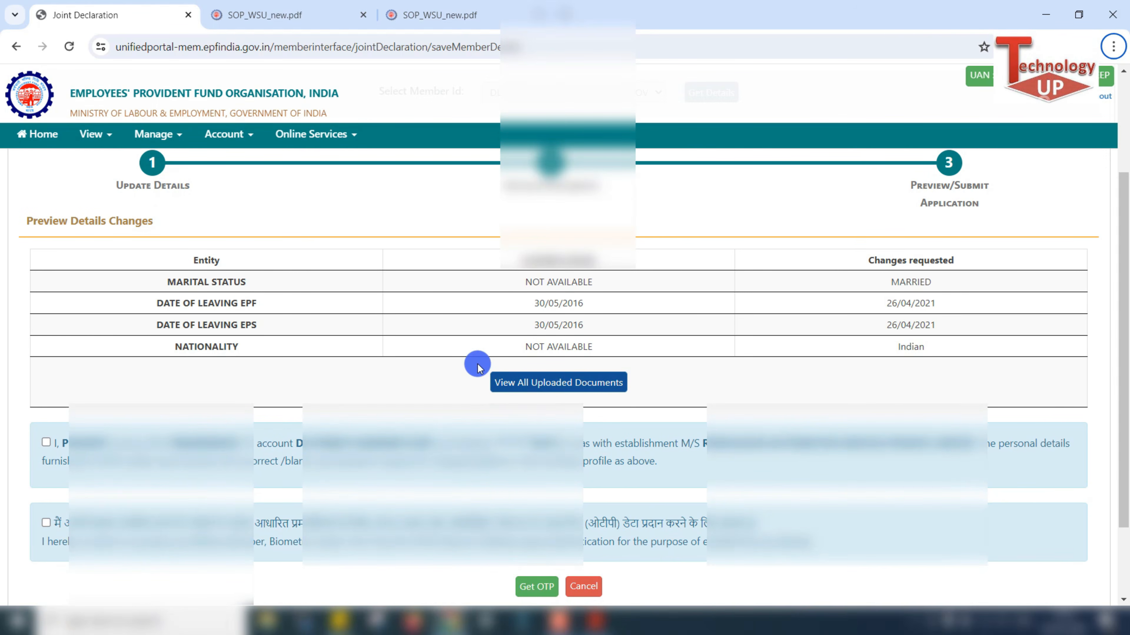
{"action": "left_click_drag", "start_coordinate": [478, 366], "coordinate": [638, 395]}
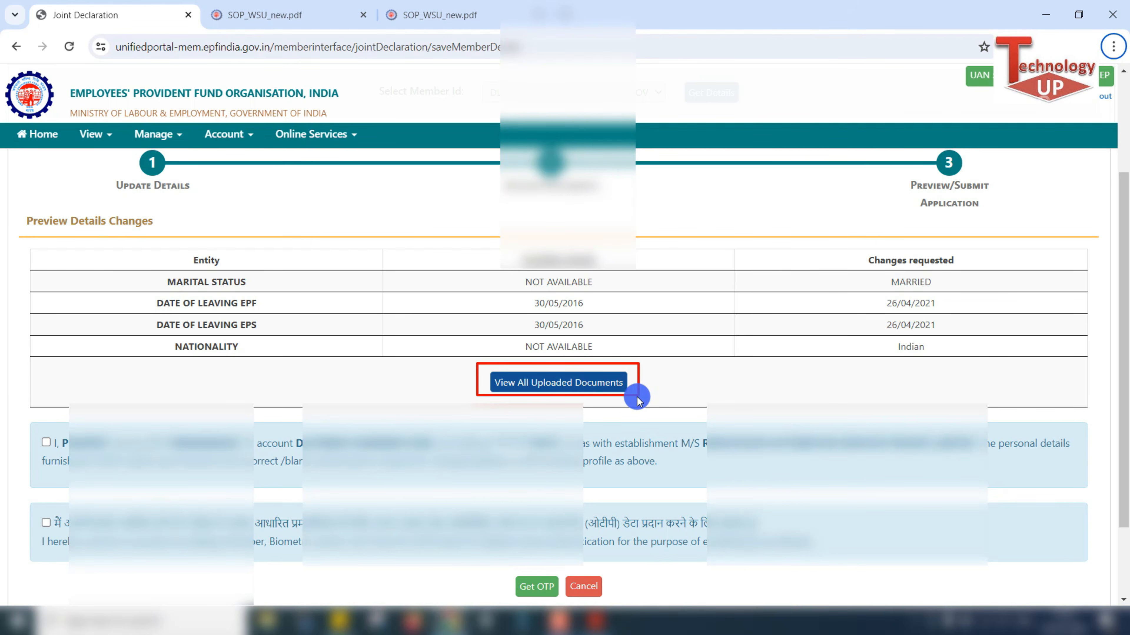
{"action": "left_click_drag", "start_coordinate": [35, 429], "coordinate": [53, 452]}
{"action": "left_click_drag", "start_coordinate": [35, 511], "coordinate": [54, 529]}
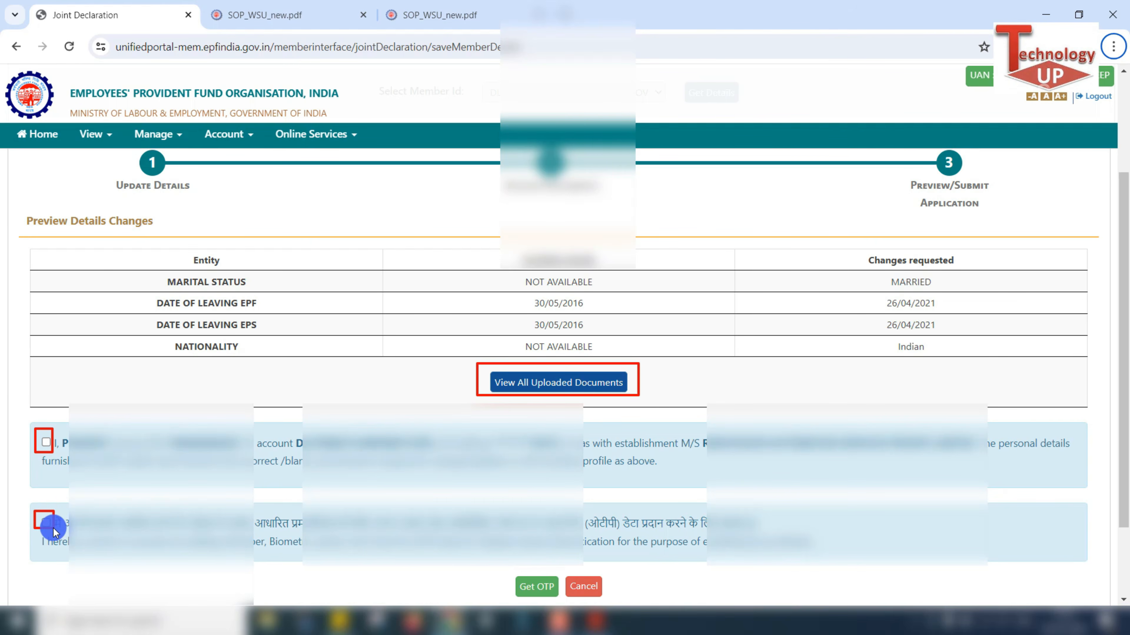
{"action": "left_click", "coordinate": [46, 442]}
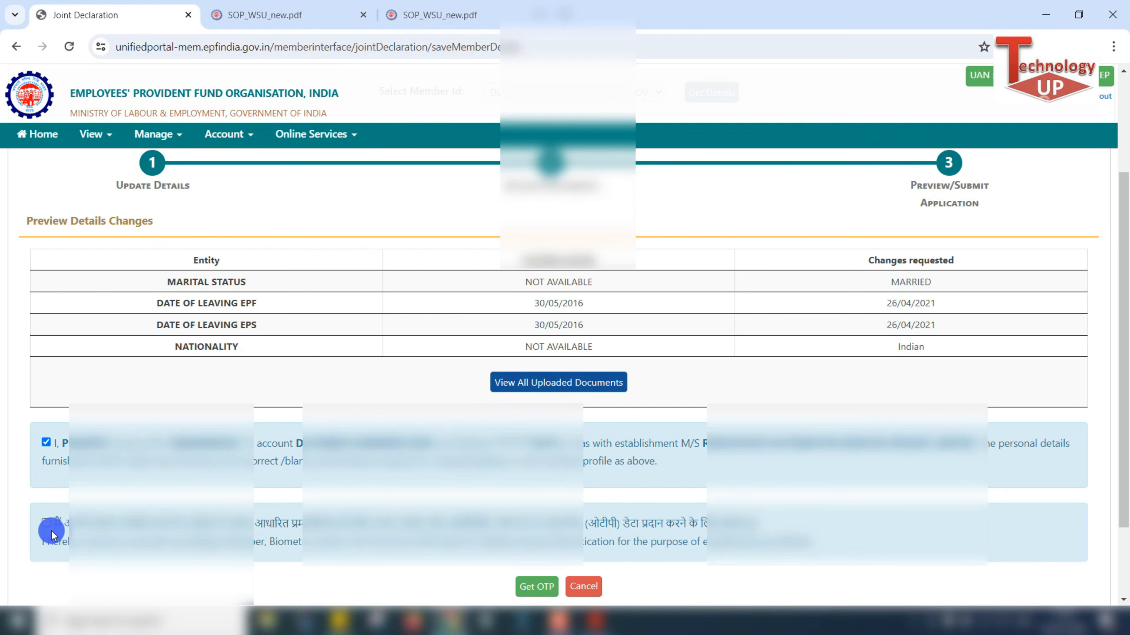
{"action": "left_click", "coordinate": [46, 522]}
{"action": "scroll", "coordinate": [391, 524], "scroll_direction": "down", "scroll_amount": 3}
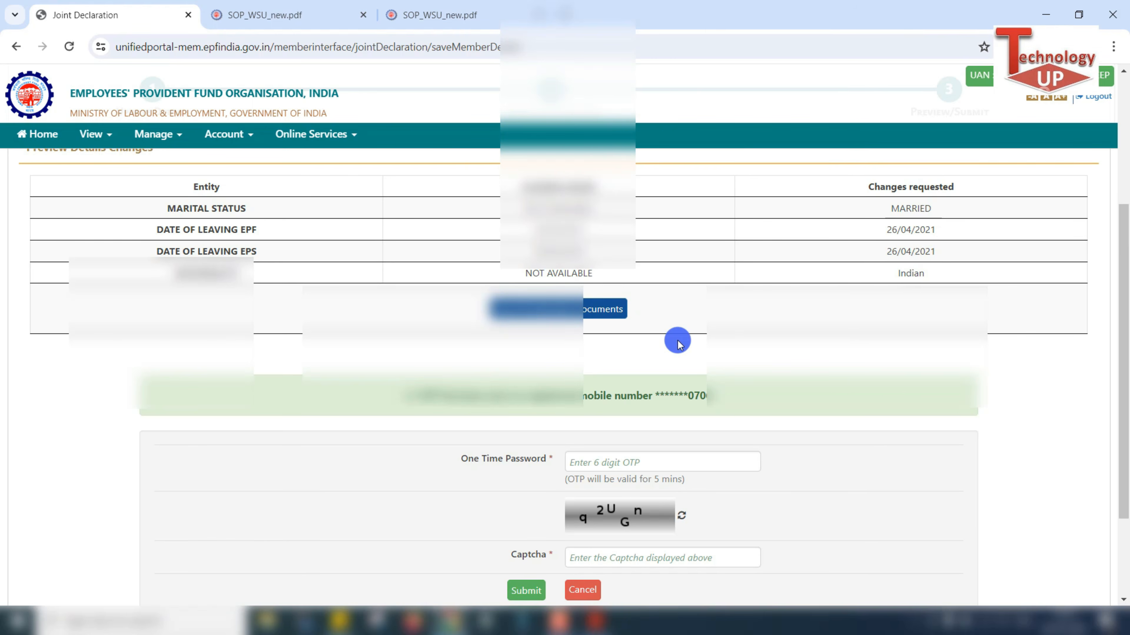
- Enter the one-time password and the displayed captcha, and submit the joint declaration request
{"action": "left_click_drag", "start_coordinate": [419, 396], "coordinate": [739, 398]}
{"action": "left_click", "coordinate": [738, 398]}
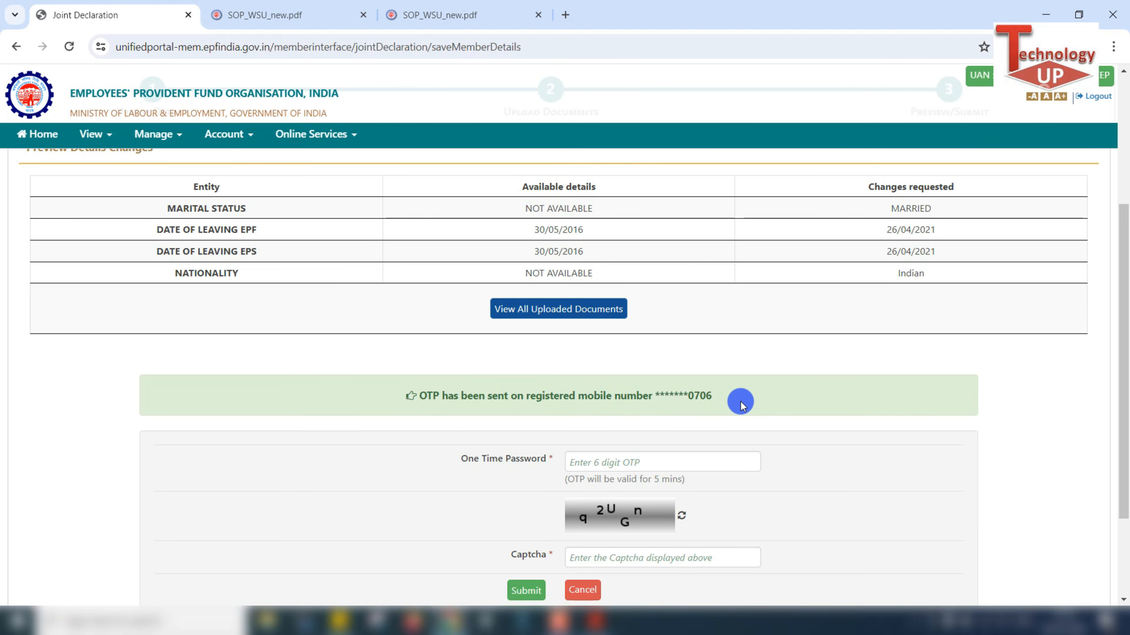
{"action": "scroll", "coordinate": [738, 398], "scroll_direction": "down", "scroll_amount": 3}
{"action": "left_click", "coordinate": [638, 335]}
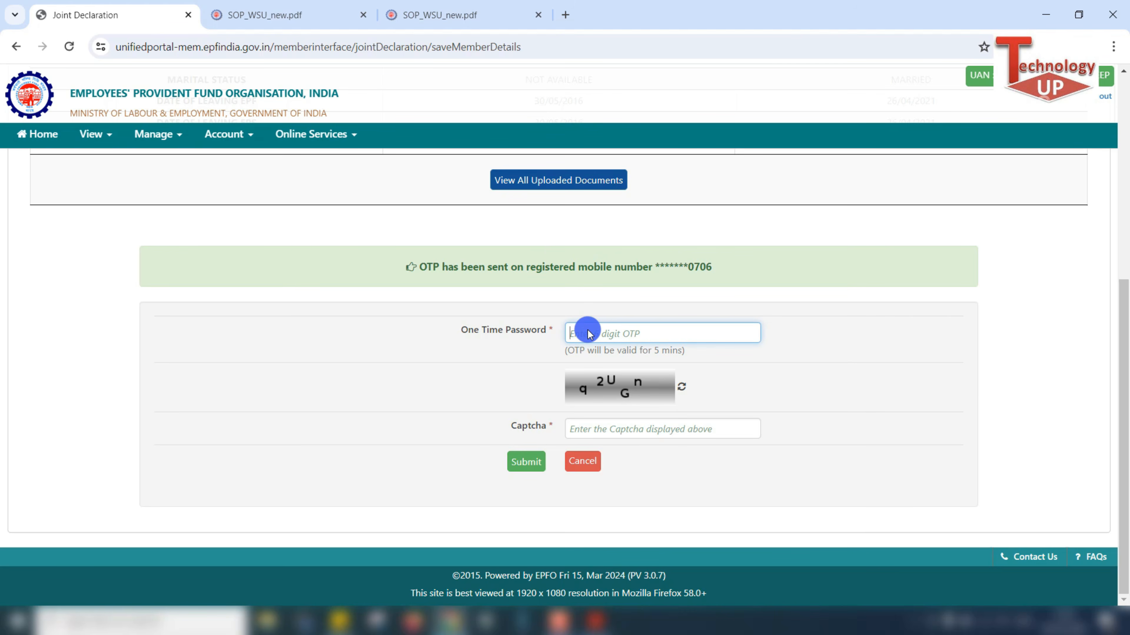
{"action": "type", "text": "•"}
{"action": "left_click", "coordinate": [600, 429]}
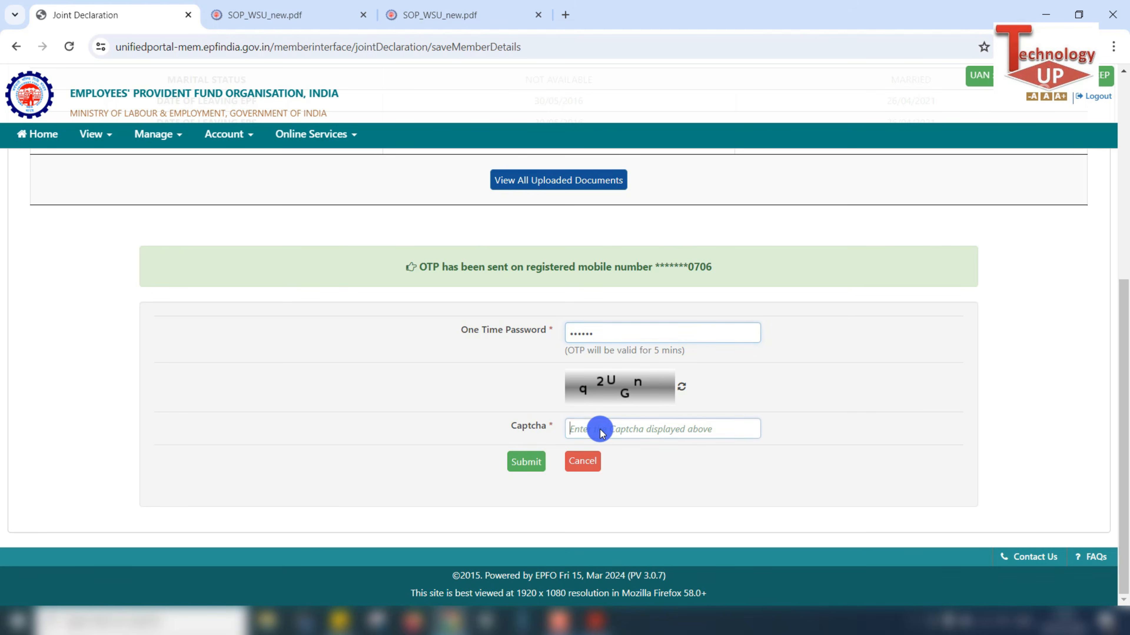
{"action": "type", "text": "q2UGn"}
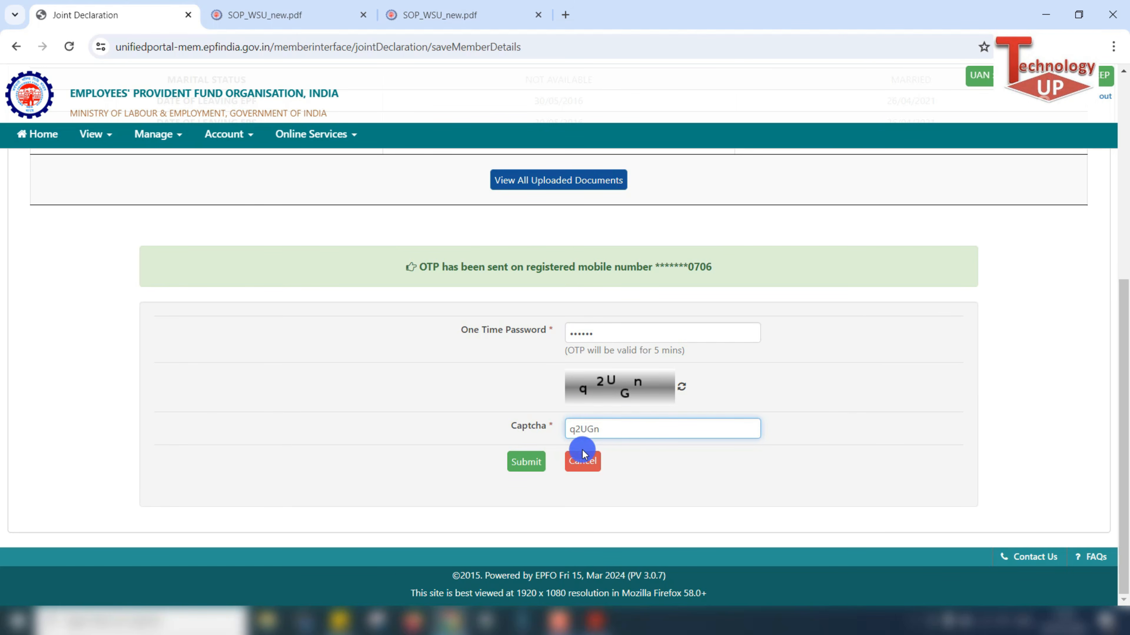
{"action": "left_click", "coordinate": [525, 462]}
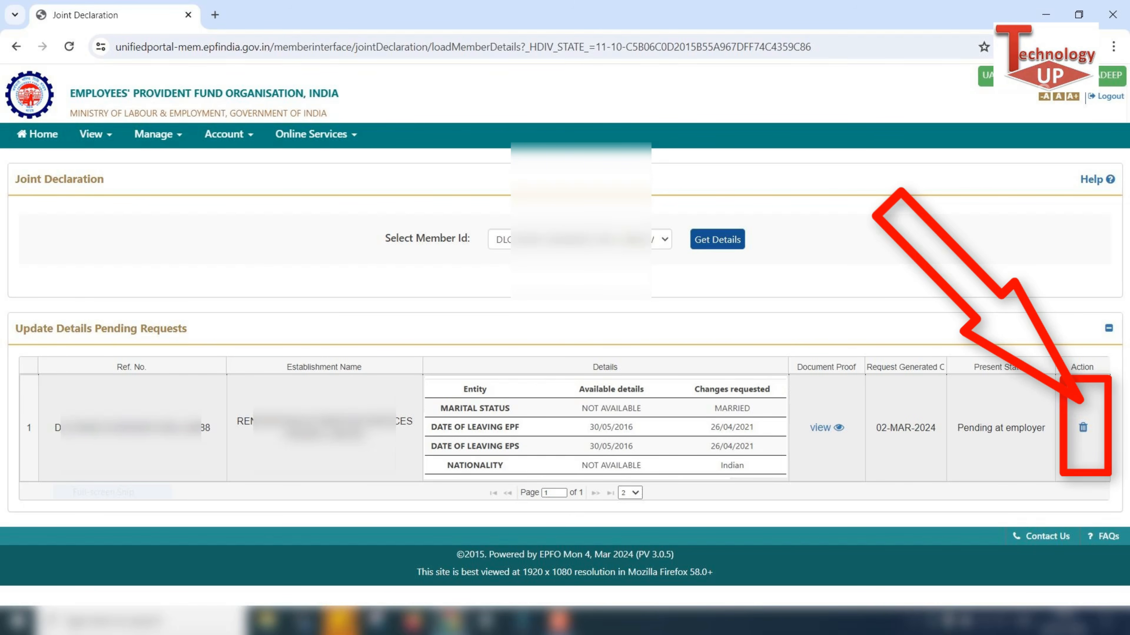
- In the SOP_WSU_new.pdf copy, review Table 6 for how many changes are allowed per parameter, from member name to date of joining
{"action": "left_click", "coordinate": [577, 252]}
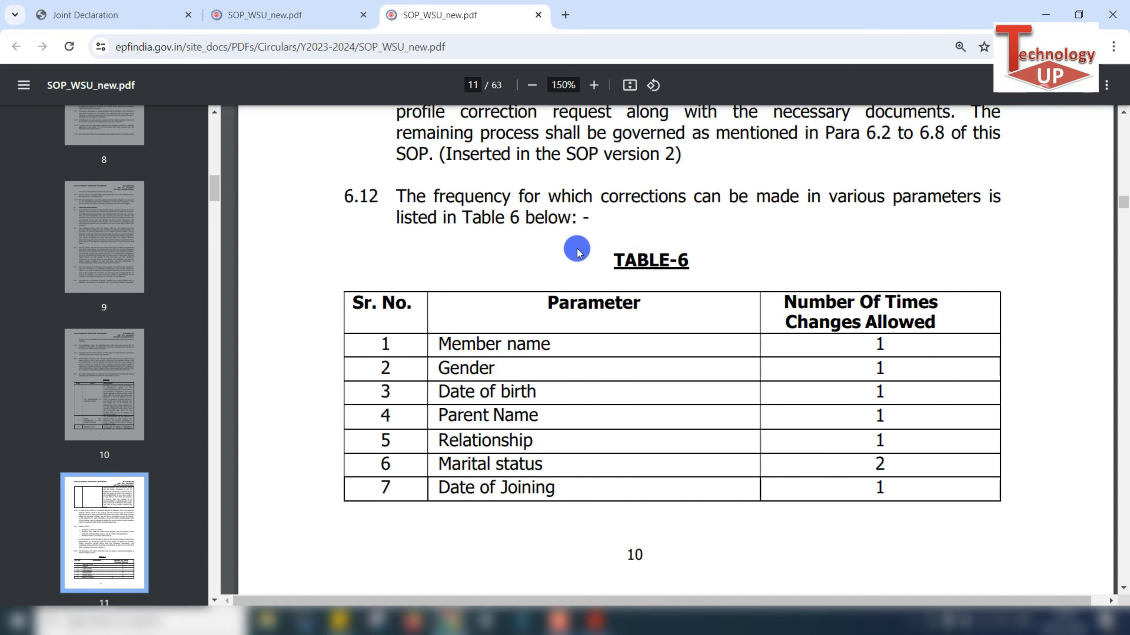
{"action": "left_click_drag", "start_coordinate": [587, 235], "coordinate": [711, 275]}
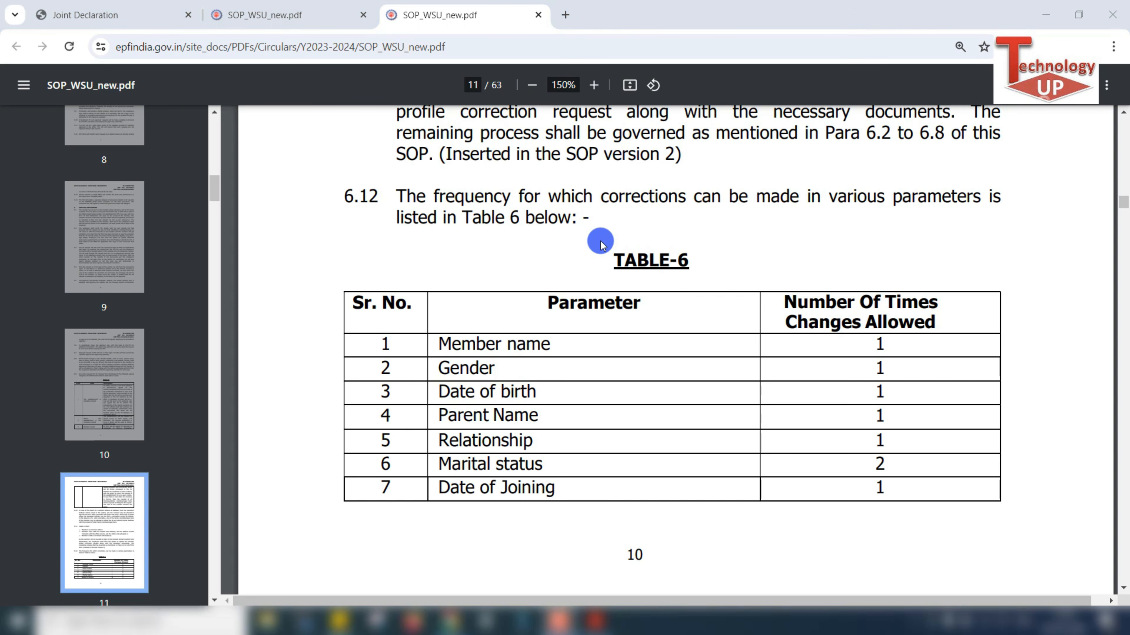
{"action": "left_click_drag", "start_coordinate": [599, 237], "coordinate": [949, 338]}
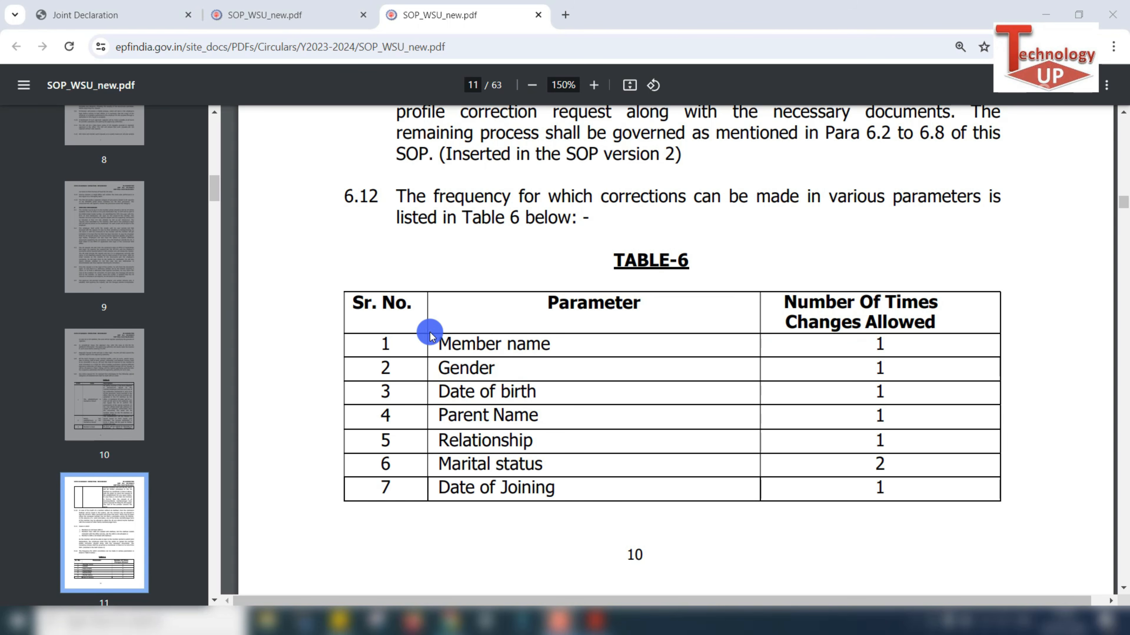
{"action": "left_click_drag", "start_coordinate": [424, 327], "coordinate": [593, 355]}
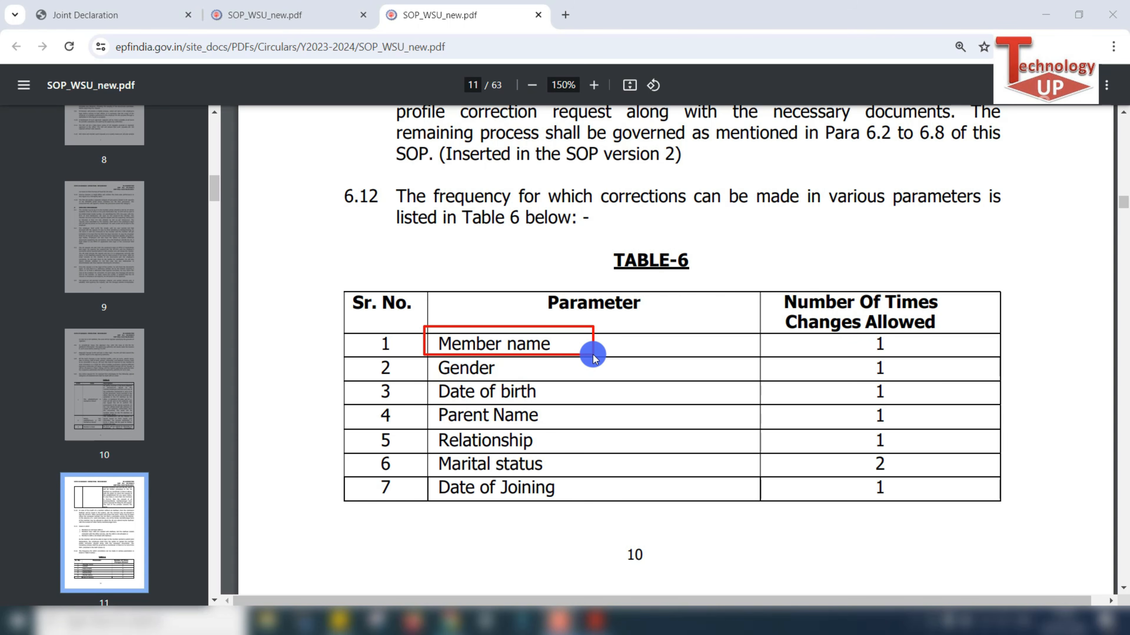
{"action": "left_click_drag", "start_coordinate": [858, 327], "coordinate": [891, 355]}
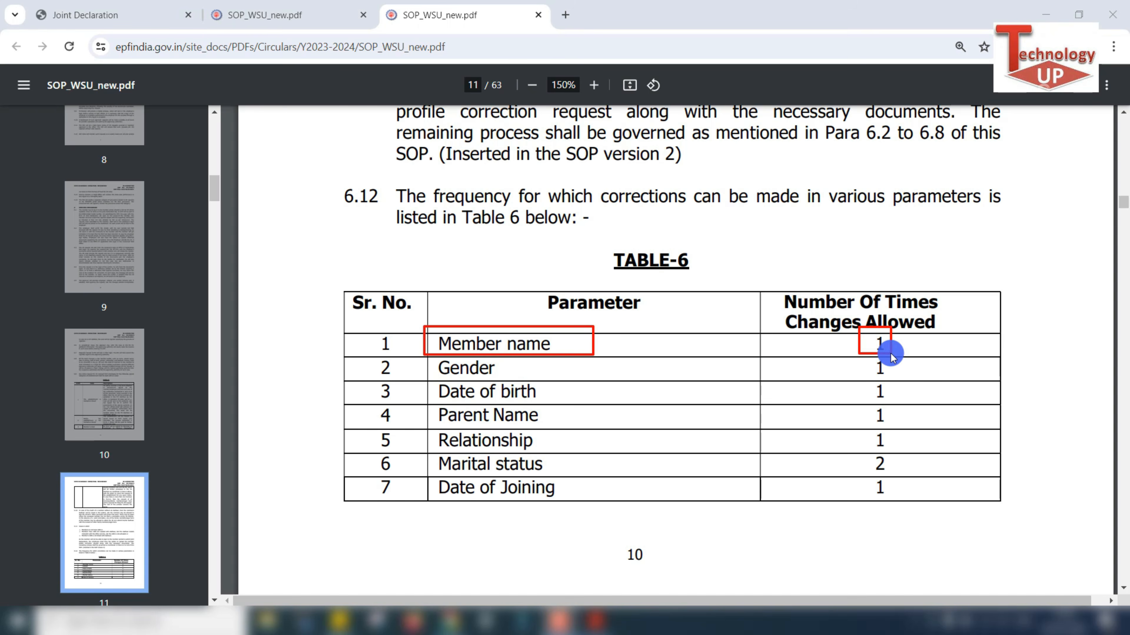
{"action": "left_click_drag", "start_coordinate": [425, 349], "coordinate": [509, 376]}
{"action": "left_click_drag", "start_coordinate": [859, 355], "coordinate": [882, 380]}
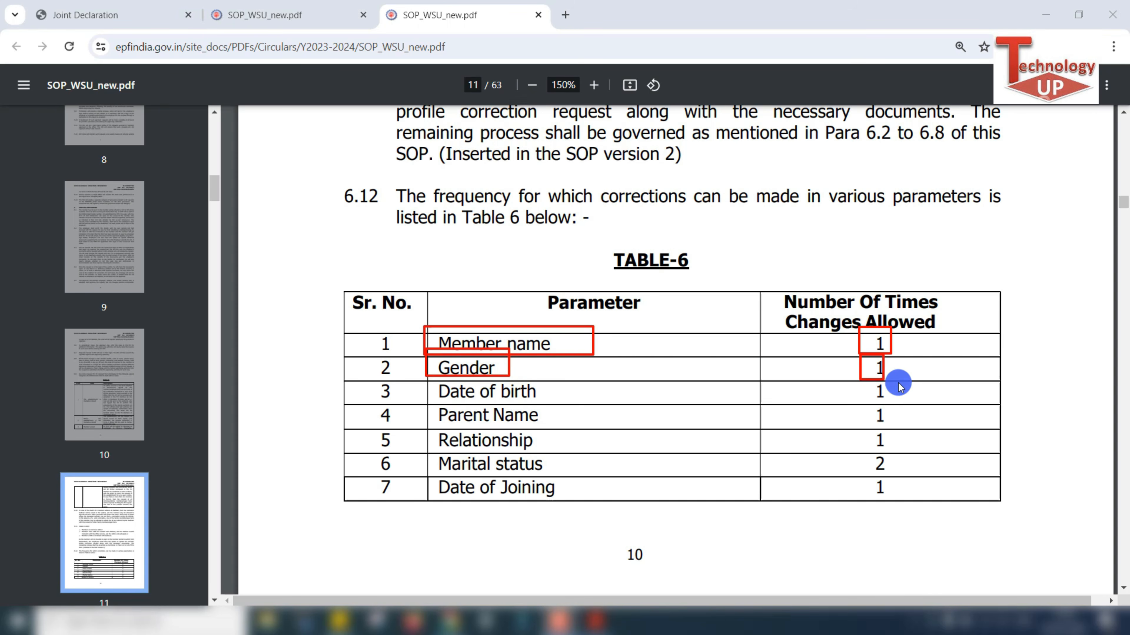
{"action": "left_click_drag", "start_coordinate": [436, 375], "coordinate": [545, 400]}
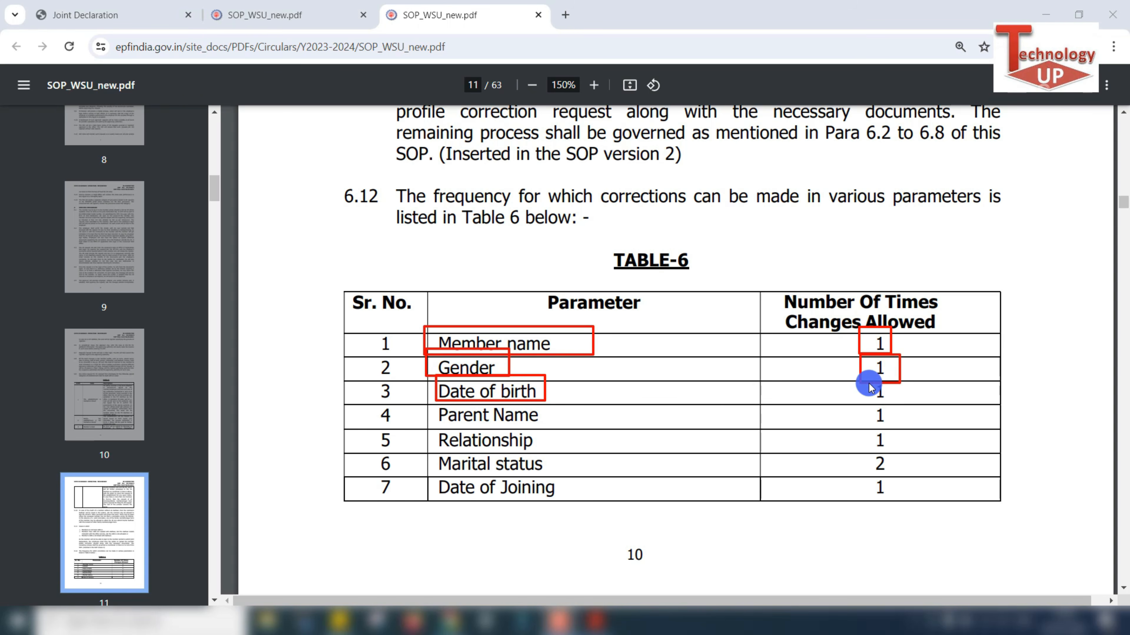
{"action": "left_click_drag", "start_coordinate": [865, 382], "coordinate": [898, 403]}
{"action": "left_click_drag", "start_coordinate": [433, 400], "coordinate": [571, 423]}
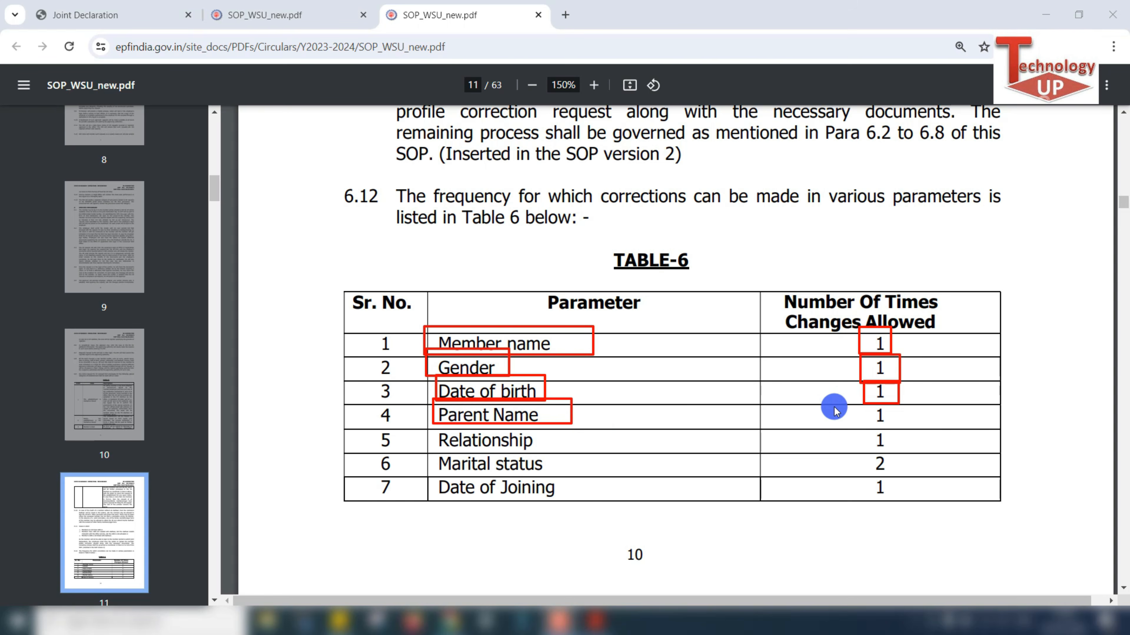
{"action": "left_click_drag", "start_coordinate": [863, 403], "coordinate": [892, 428]}
{"action": "left_click_drag", "start_coordinate": [423, 422], "coordinate": [608, 451]}
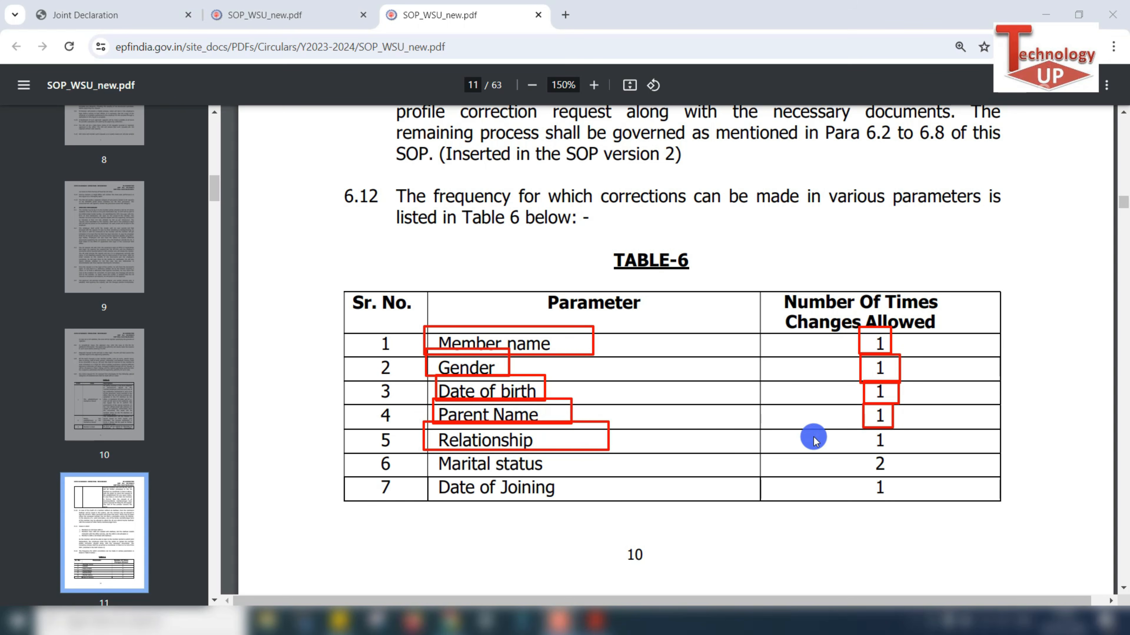
{"action": "left_click_drag", "start_coordinate": [863, 425], "coordinate": [893, 450]}
{"action": "left_click", "coordinate": [434, 451]}
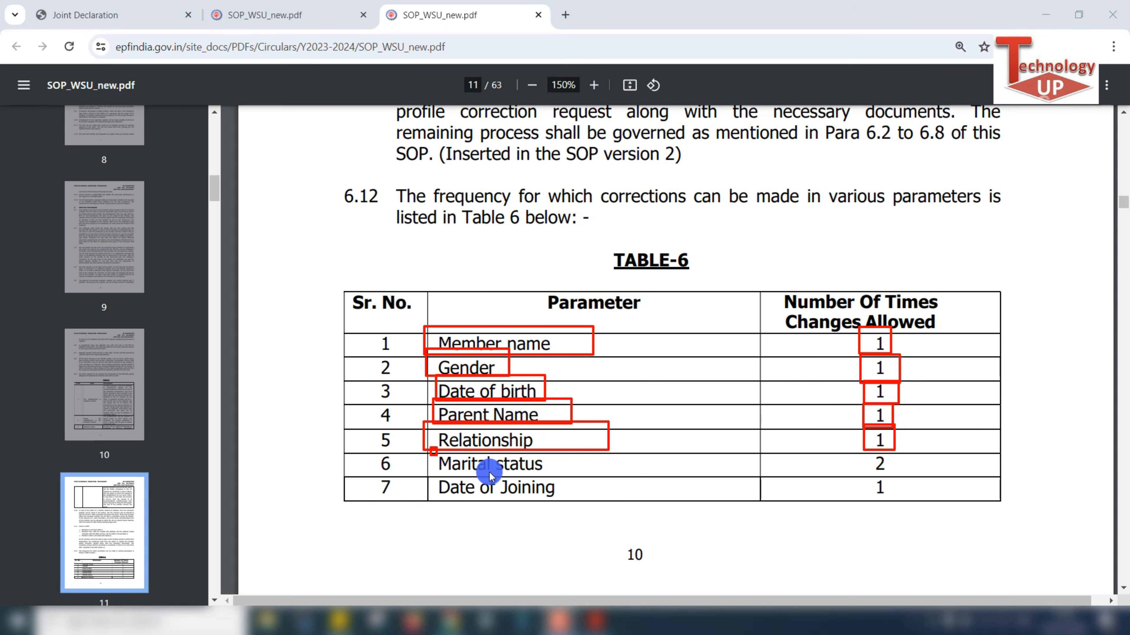
{"action": "left_click_drag", "start_coordinate": [490, 472], "coordinate": [571, 472]}
{"action": "mouse_move", "coordinate": [864, 451]}
{"action": "left_mouse_down"}
{"action": "mouse_move", "coordinate": [878, 472]}
{"action": "mouse_move", "coordinate": [906, 477]}
{"action": "left_mouse_up"}
{"action": "left_click_drag", "start_coordinate": [426, 473], "coordinate": [570, 496]}
{"action": "left_click_drag", "start_coordinate": [859, 480], "coordinate": [914, 502]}
{"action": "key", "text": "Escape"}
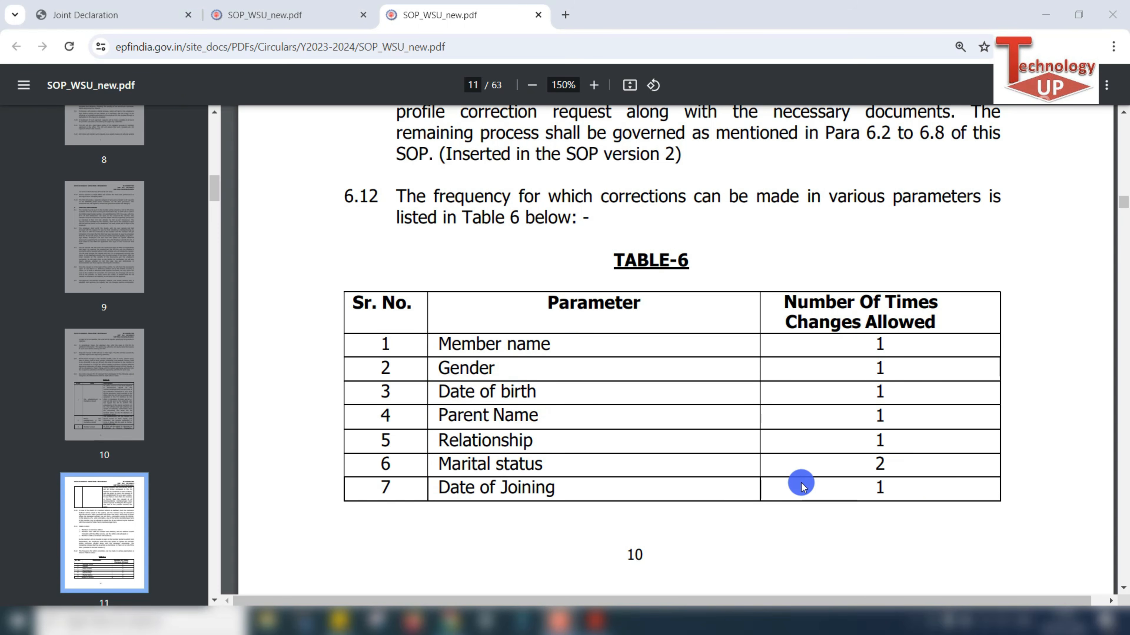
- Review the rest of Table 6, from date of leaving to Aadhaar number, comparing it with the earlier rows
{"action": "scroll", "coordinate": [801, 482], "scroll_direction": "down", "scroll_amount": 5}
{"action": "left_click", "coordinate": [438, 445]}
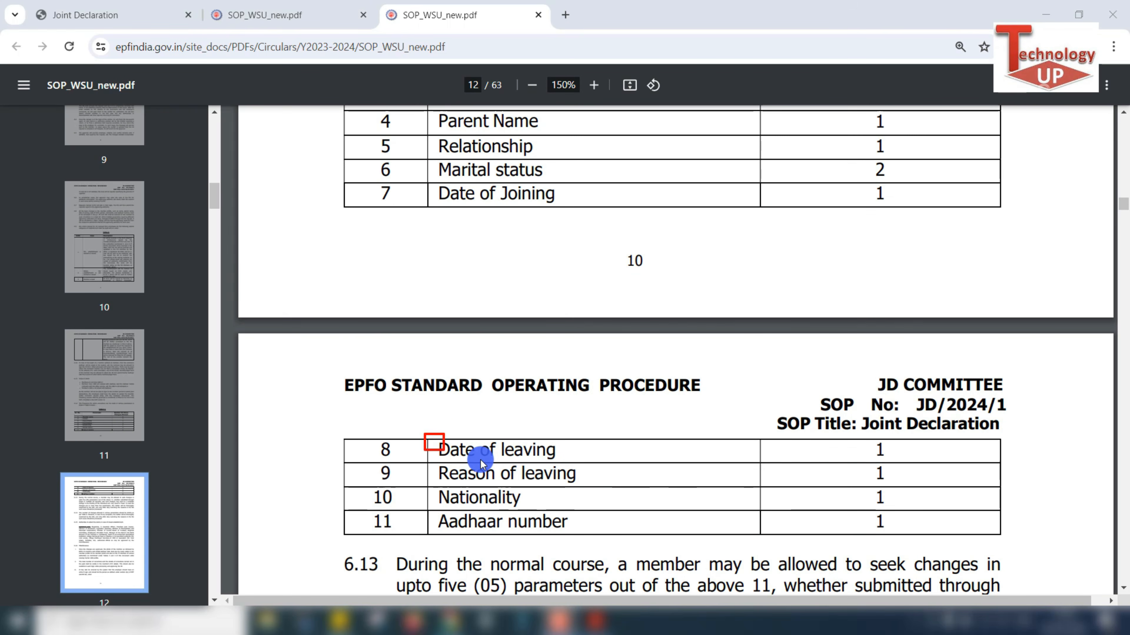
{"action": "left_click_drag", "start_coordinate": [482, 463], "coordinate": [584, 461]}
{"action": "left_click_drag", "start_coordinate": [860, 440], "coordinate": [896, 459]}
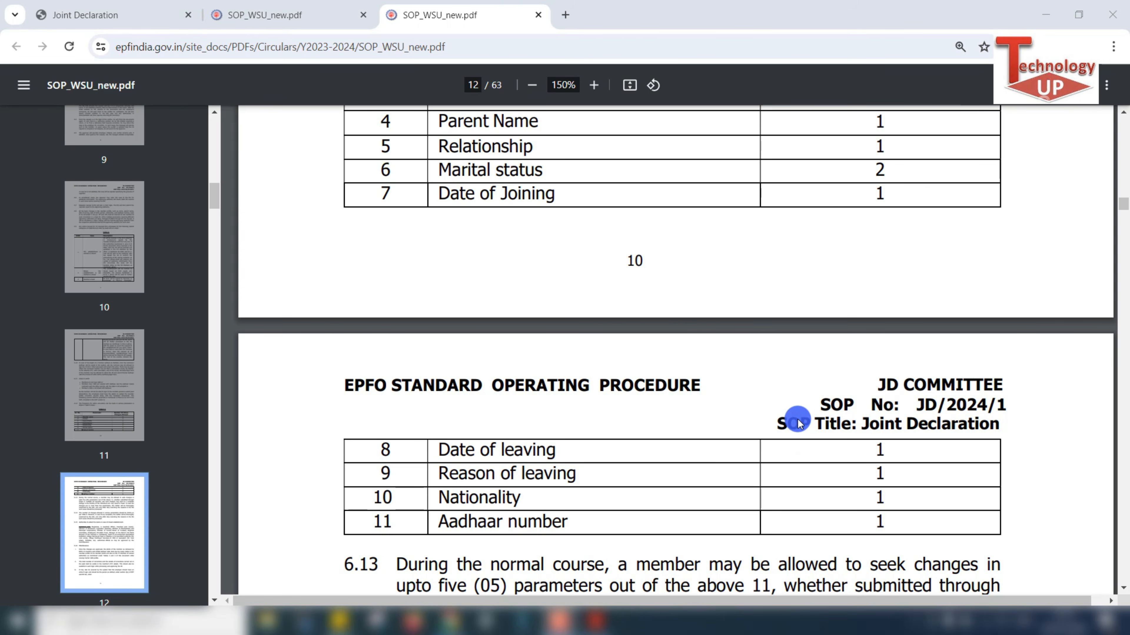
{"action": "scroll", "coordinate": [798, 423], "scroll_direction": "up", "scroll_amount": 3}
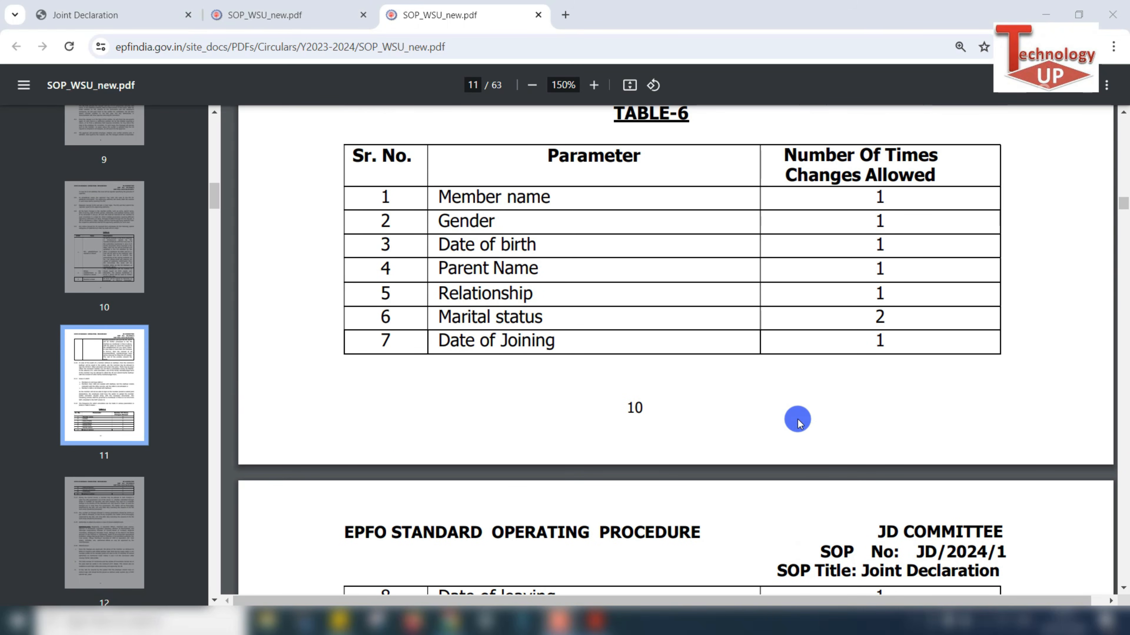
{"action": "scroll", "coordinate": [797, 423], "scroll_direction": "down", "scroll_amount": 5}
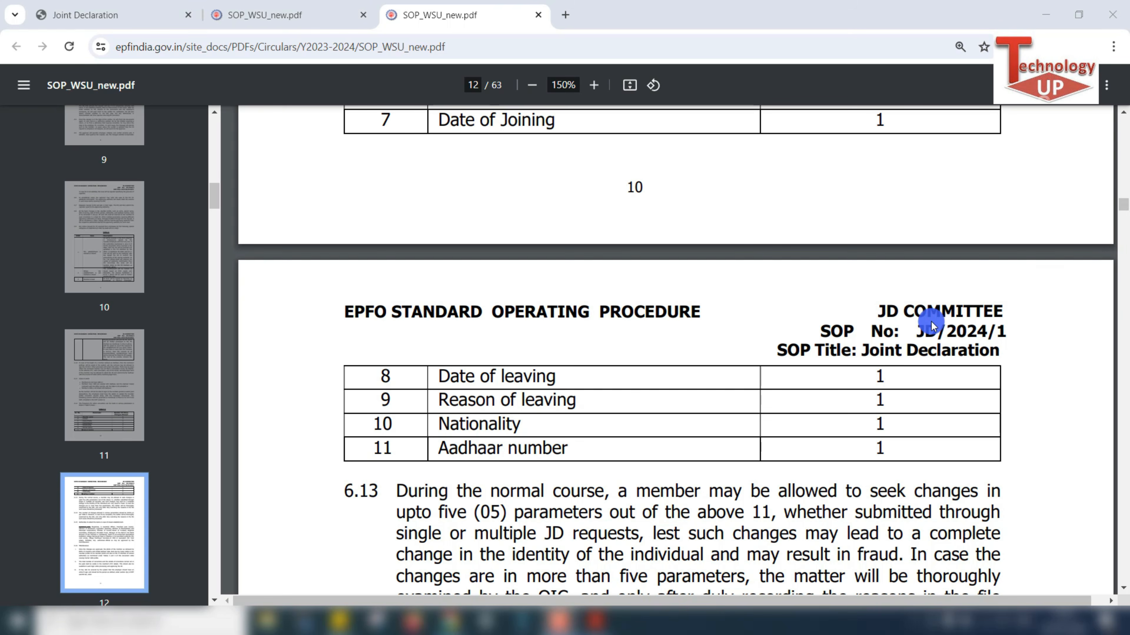
{"action": "scroll", "coordinate": [930, 322], "scroll_direction": "up", "scroll_amount": 3}
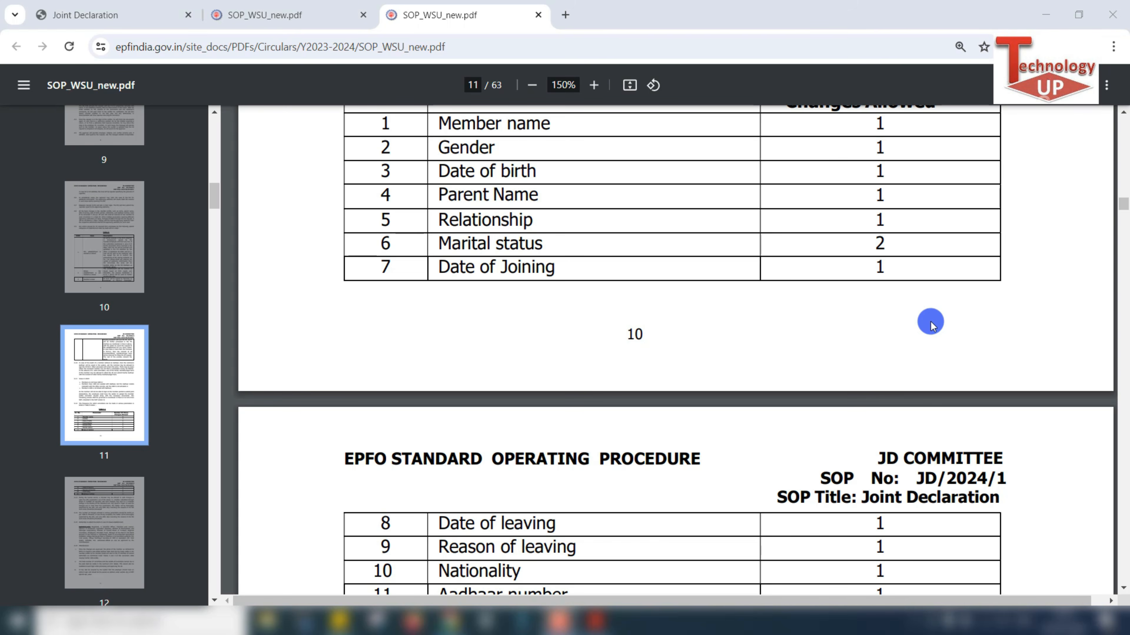
{"action": "scroll", "coordinate": [930, 326], "scroll_direction": "down", "scroll_amount": 3}
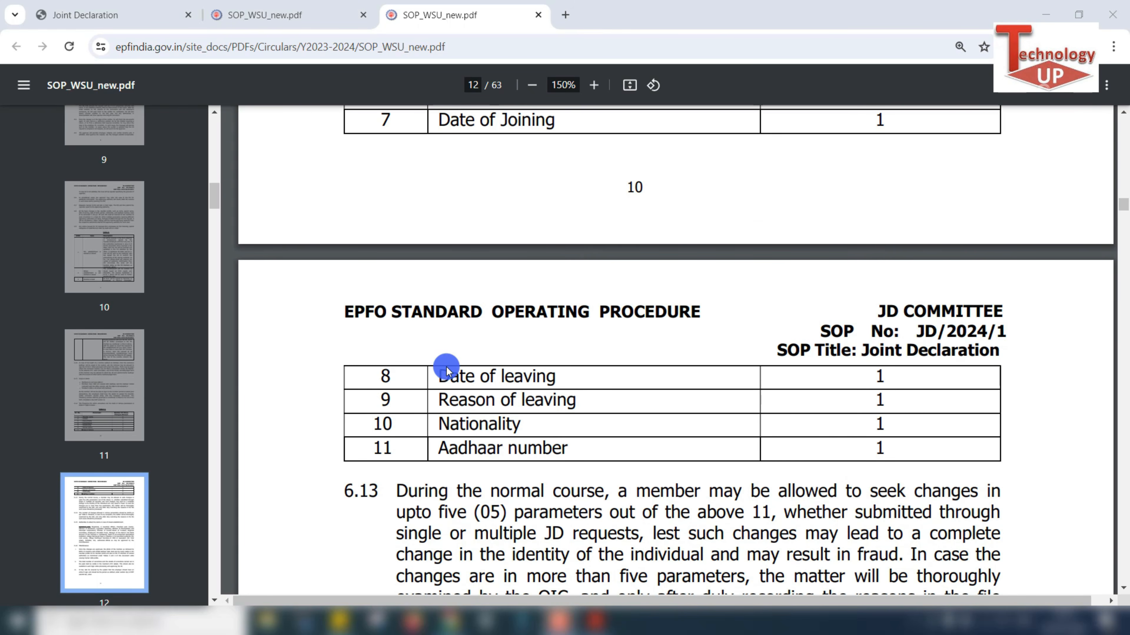